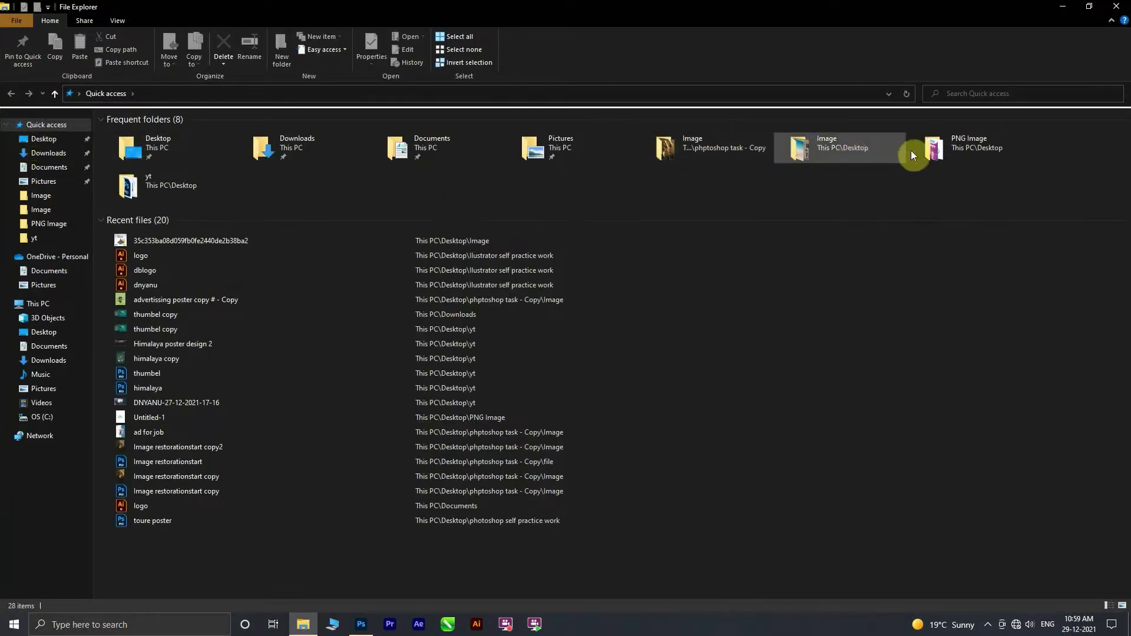
- Place the collage JPG from Desktop > photoshop task - Copy onto the Untitled-2 canvas
click(36, 141)
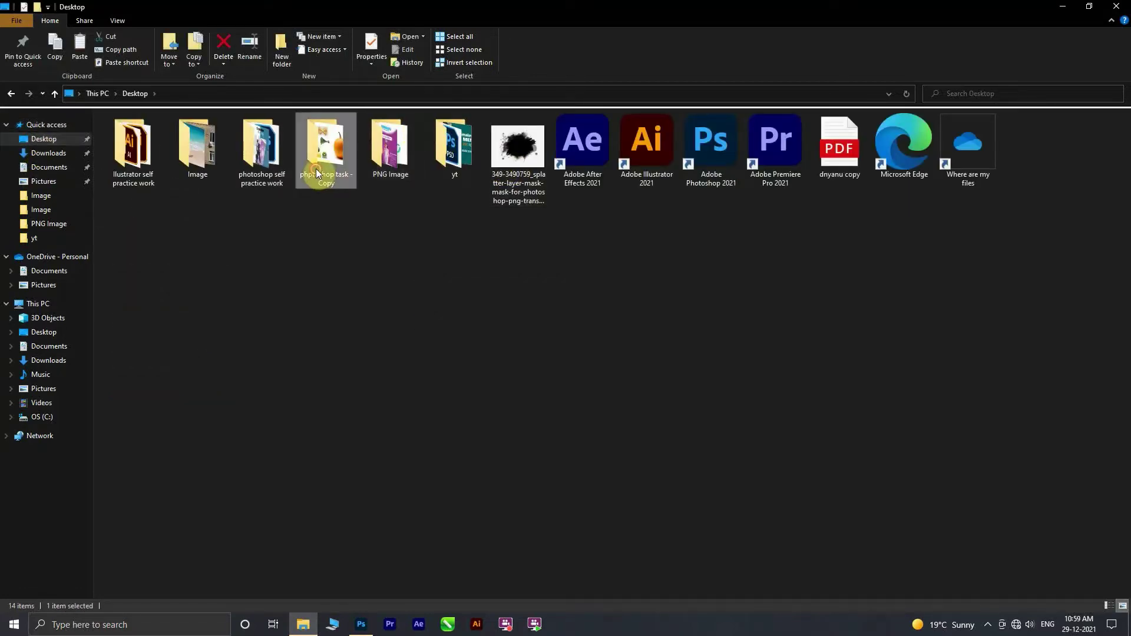
double_click(325, 151)
mouse_move(183, 158)
mouse_down()
mouse_move(376, 459)
mouse_move(546, 352)
mouse_move(537, 323)
mouse_up()
click(587, 26)
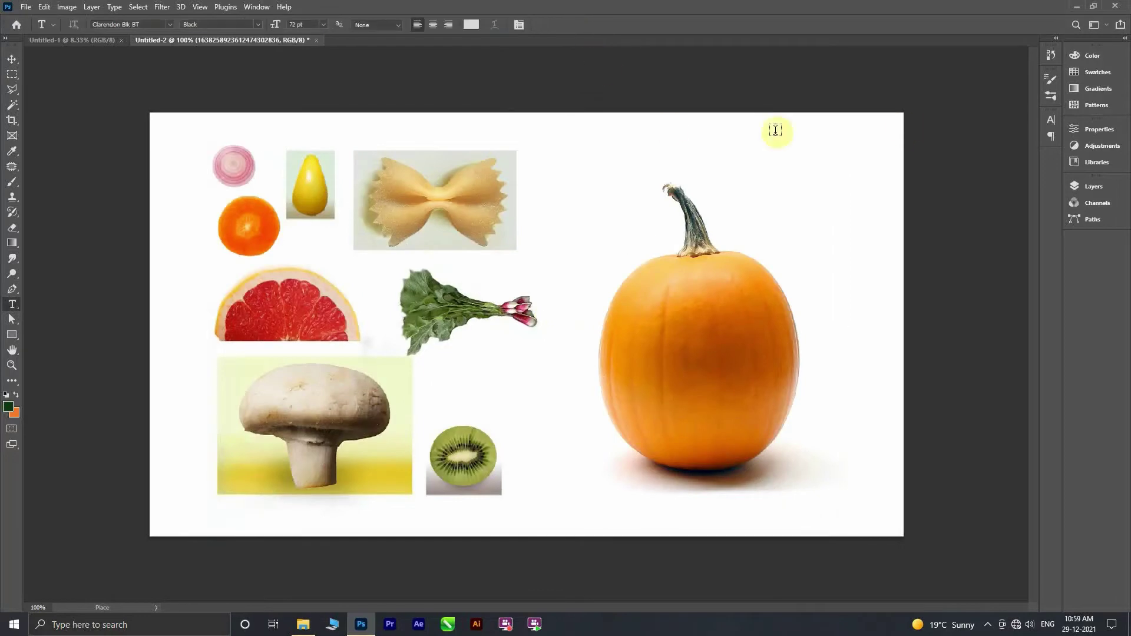
- Try a rectangular marquee around the pumpkin, then discard that selection
click(12, 62)
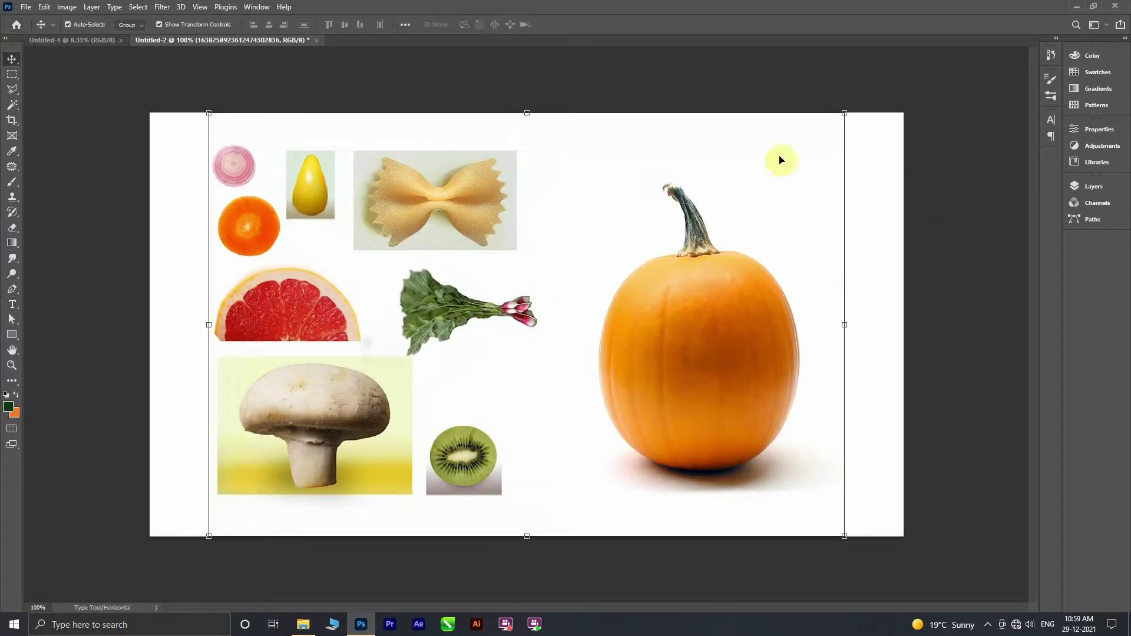
click(11, 74)
click(1102, 189)
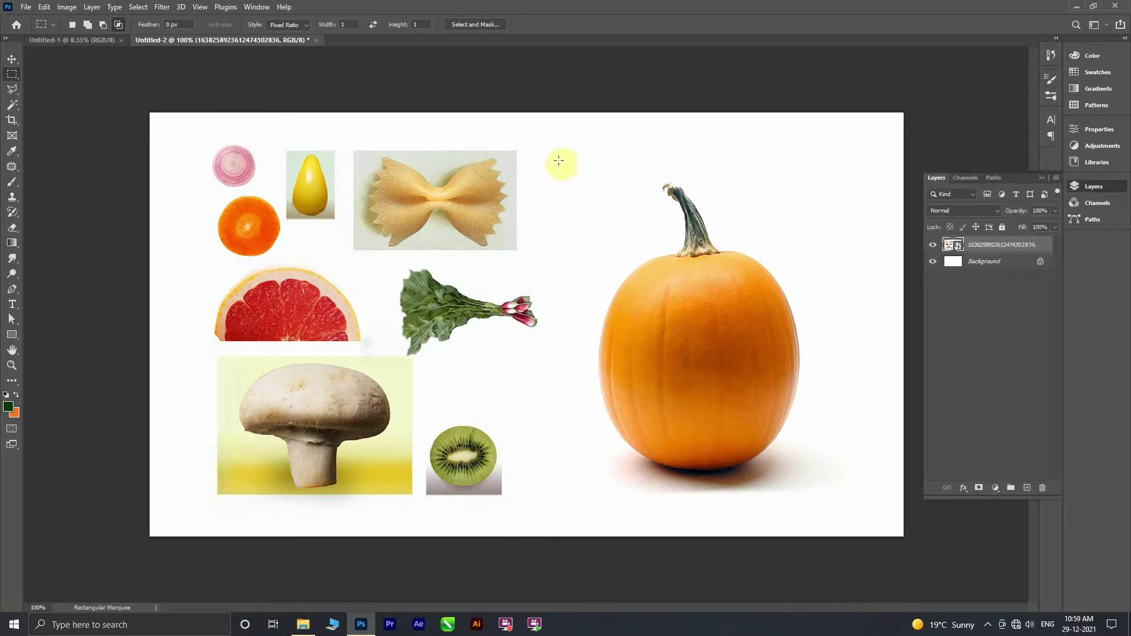
mouse_move(558, 160)
mouse_down()
mouse_move(759, 570)
mouse_move(696, 300)
mouse_up()
drag(576, 156, 889, 484)
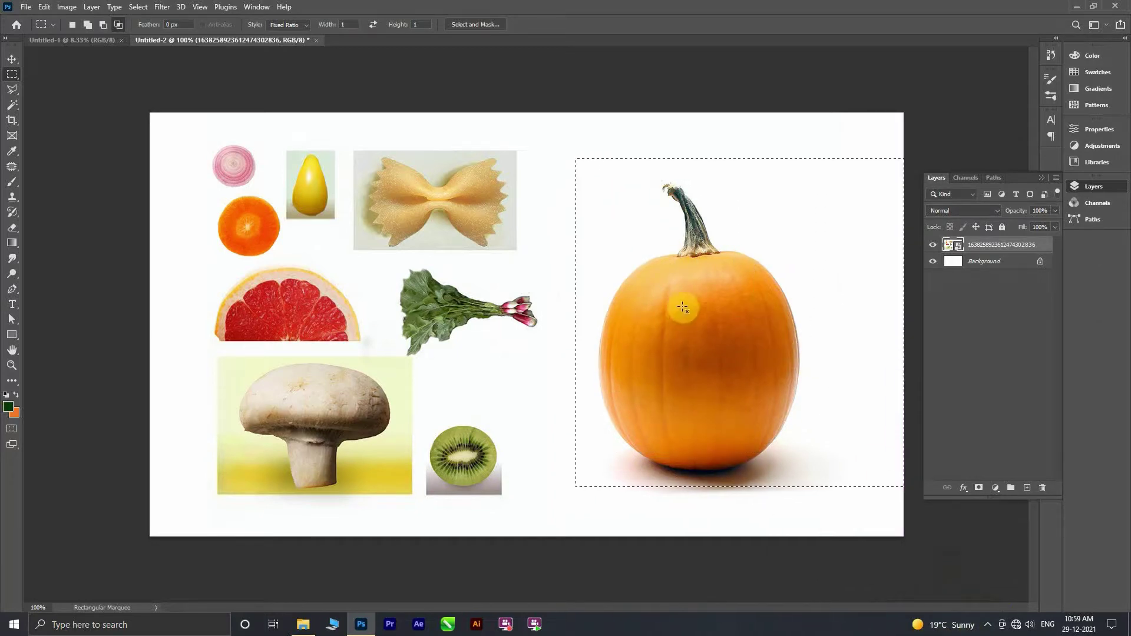
click(730, 275)
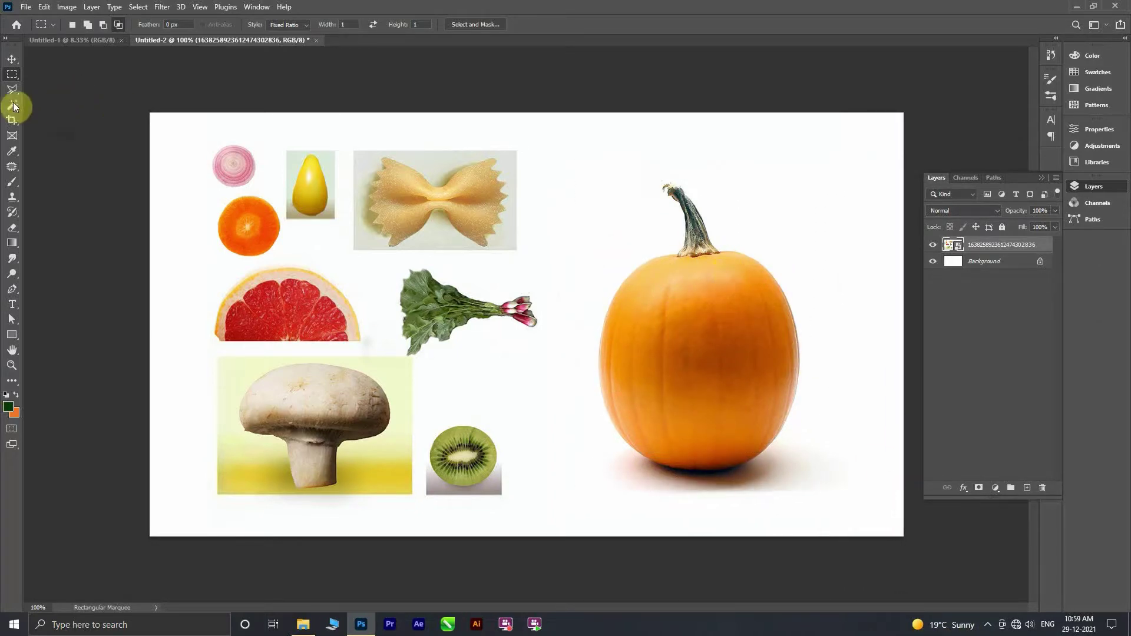
- Trace the pumpkin with the Polygonal Lasso and copy it to Layer 1
right_click(12, 89)
click(76, 98)
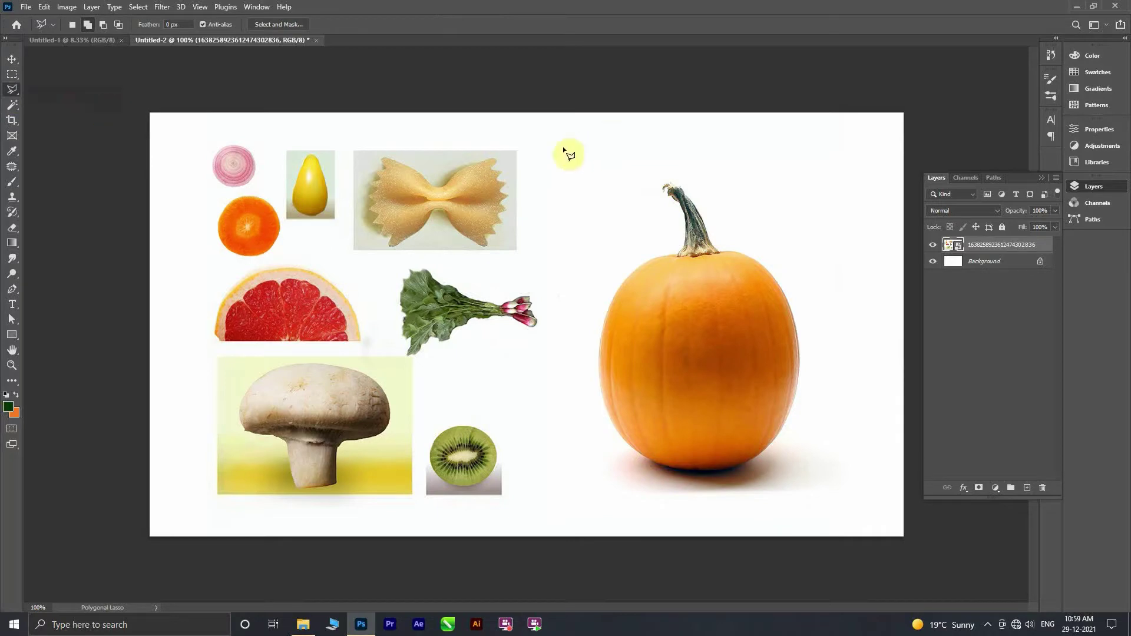
click(641, 165)
click(553, 160)
click(563, 493)
click(860, 493)
click(856, 191)
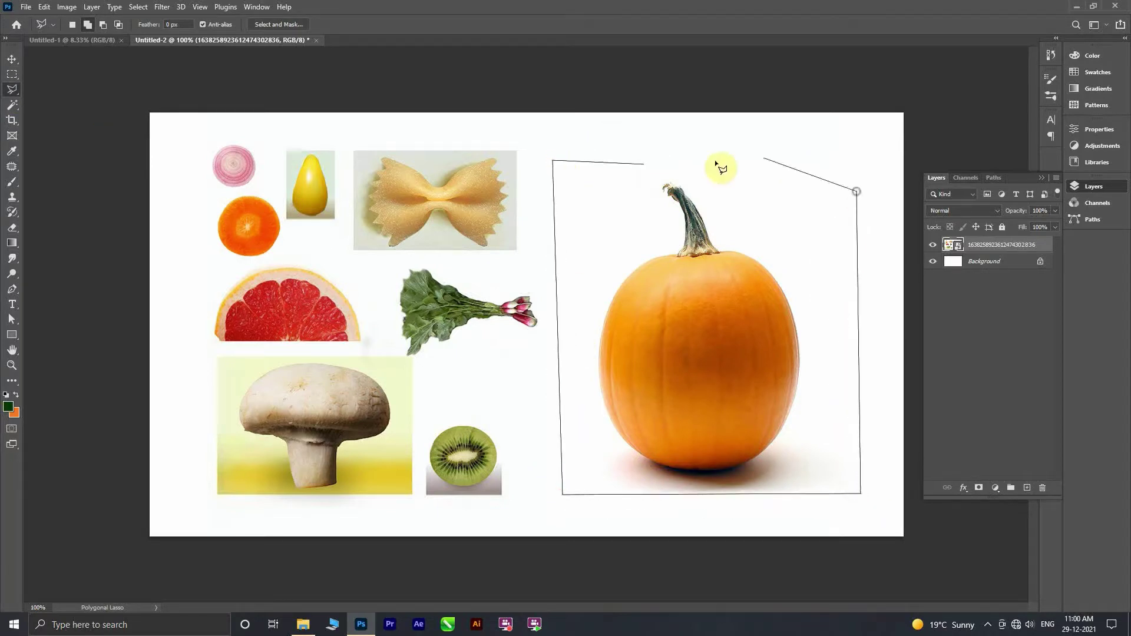
click(646, 164)
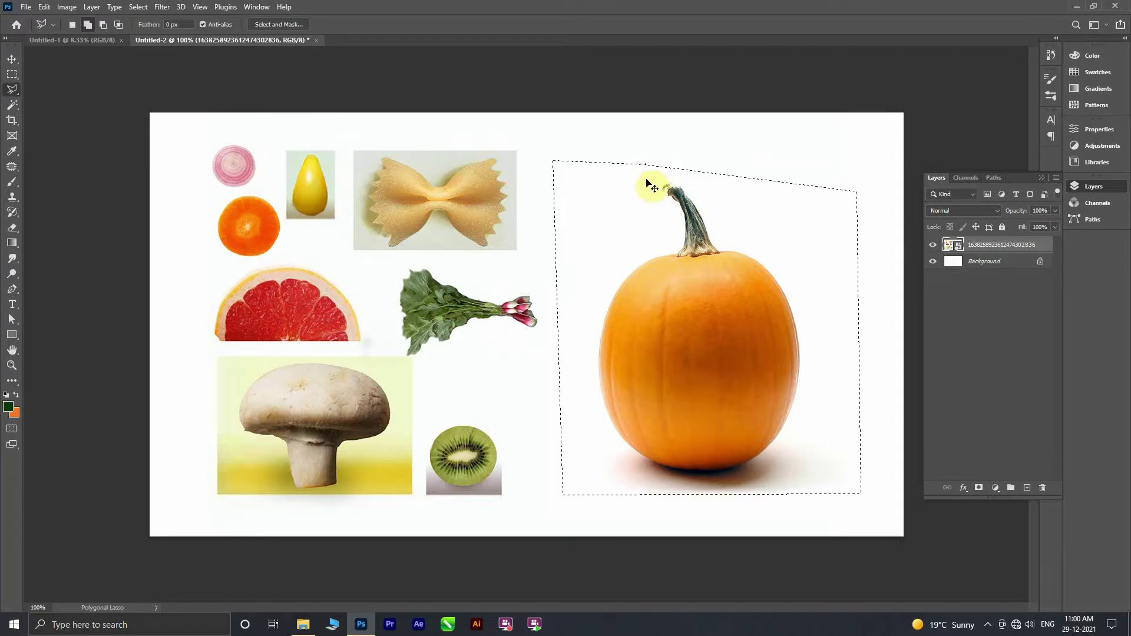
key(ctrl+j)
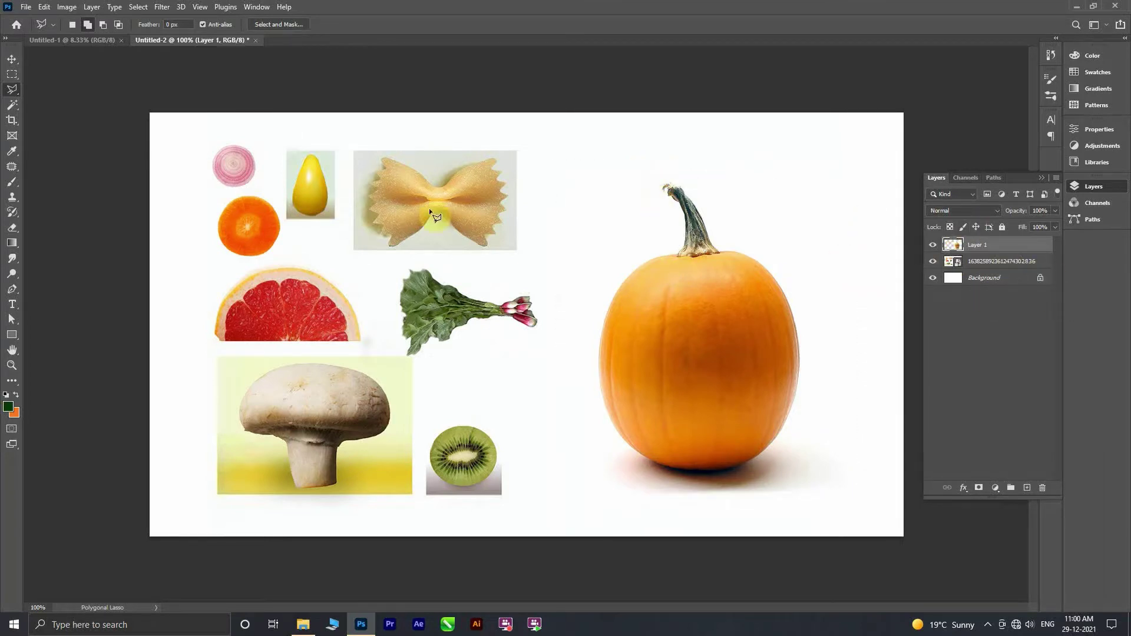
- Hide the pumpkin copy on Layer 1 and switch to the Quick Selection tool
click(10, 60)
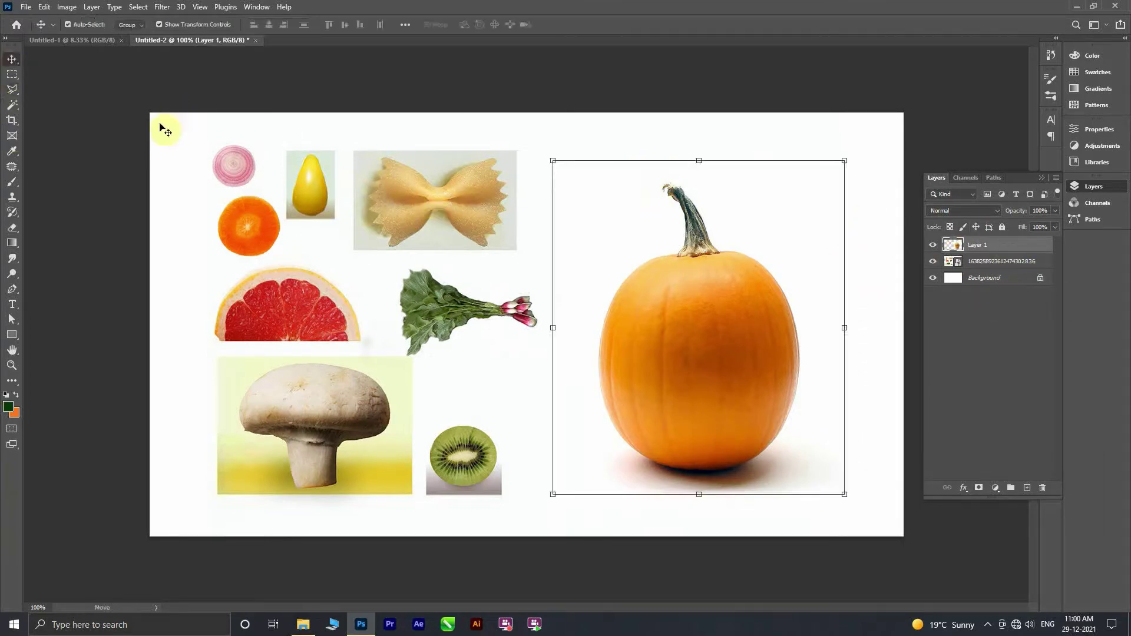
click(933, 244)
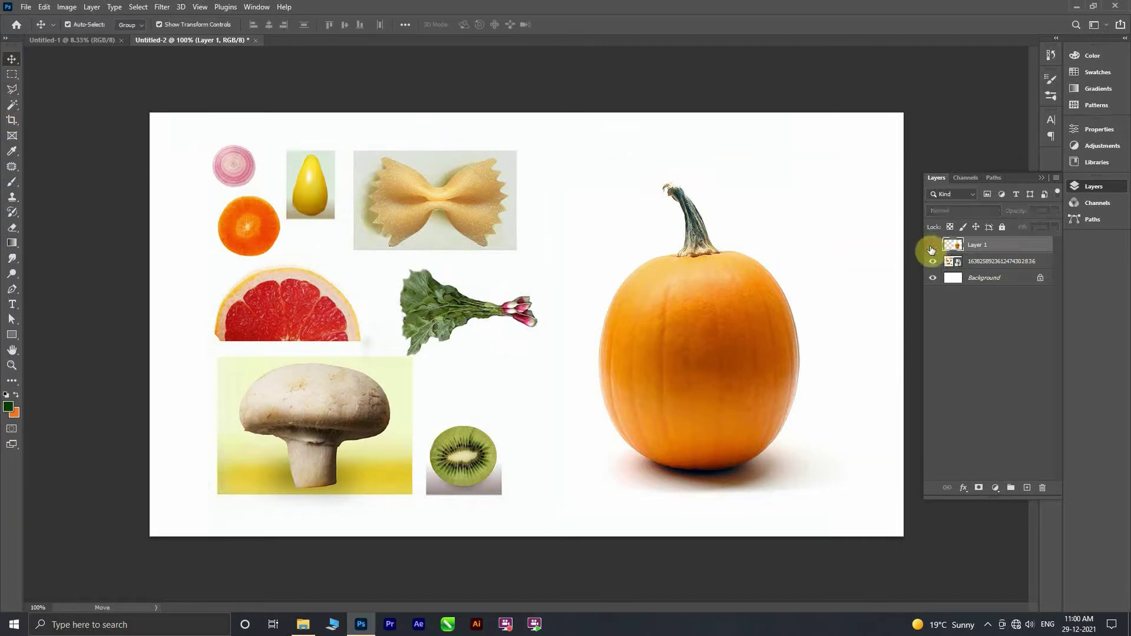
click(10, 91)
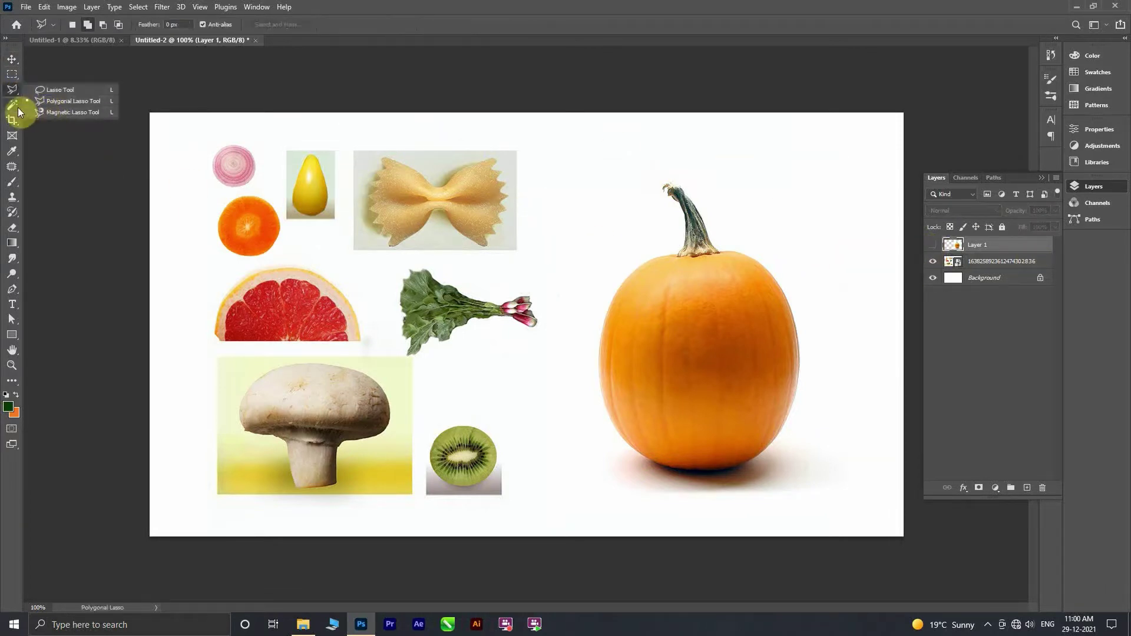
click(17, 107)
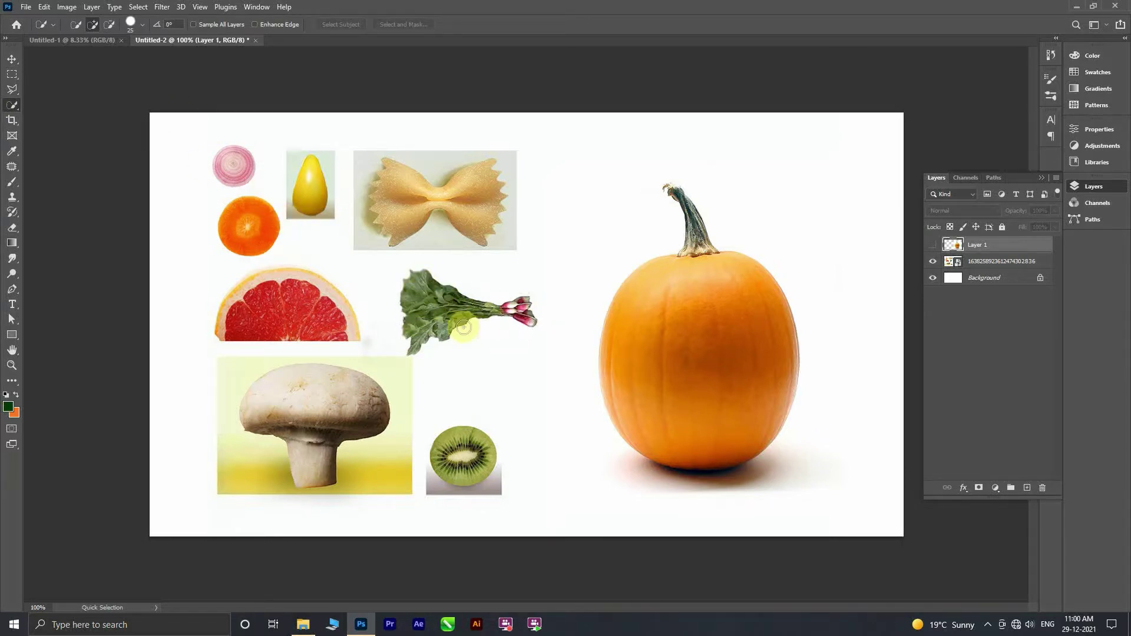
- Quick-select the whole radish bunch on the collage layer
click(1005, 265)
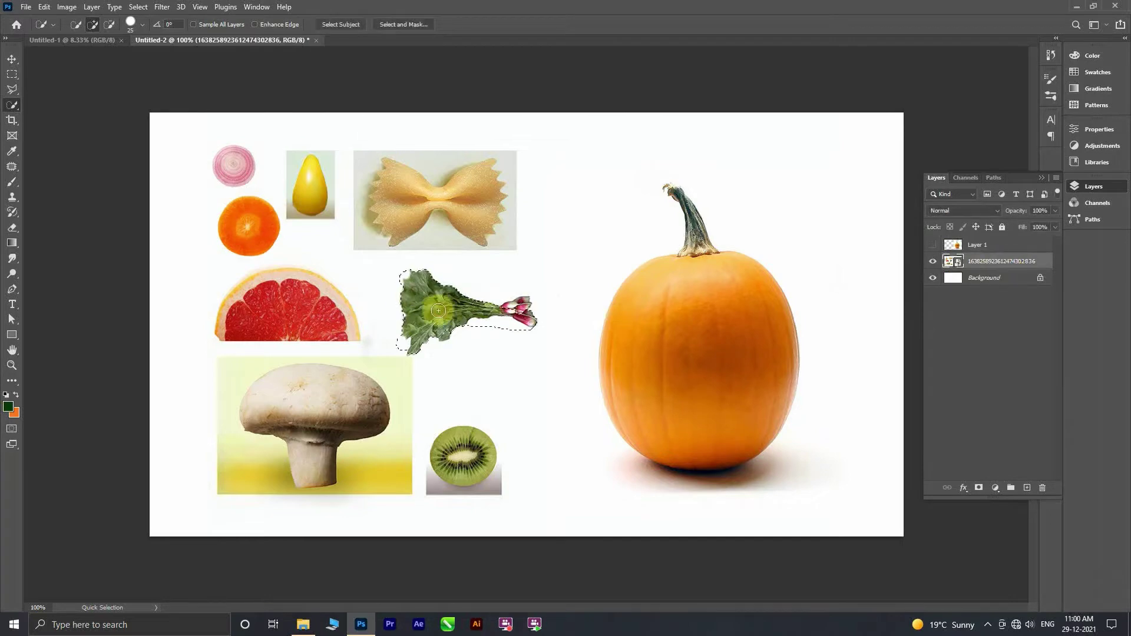
mouse_move(413, 301)
mouse_down()
mouse_move(519, 318)
mouse_move(453, 341)
mouse_move(512, 328)
mouse_move(434, 324)
mouse_move(537, 326)
mouse_move(265, 369)
mouse_move(278, 351)
mouse_move(304, 384)
mouse_up()
scroll(516, 320, up, 2)
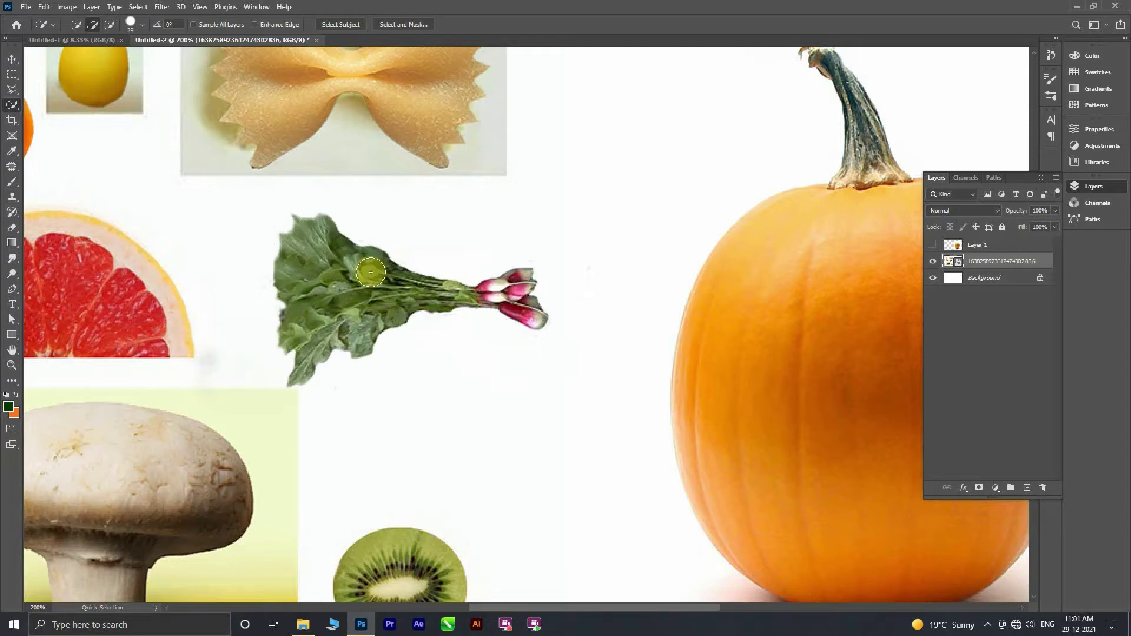
mouse_move(309, 252)
mouse_down()
mouse_move(328, 302)
mouse_move(517, 303)
mouse_up()
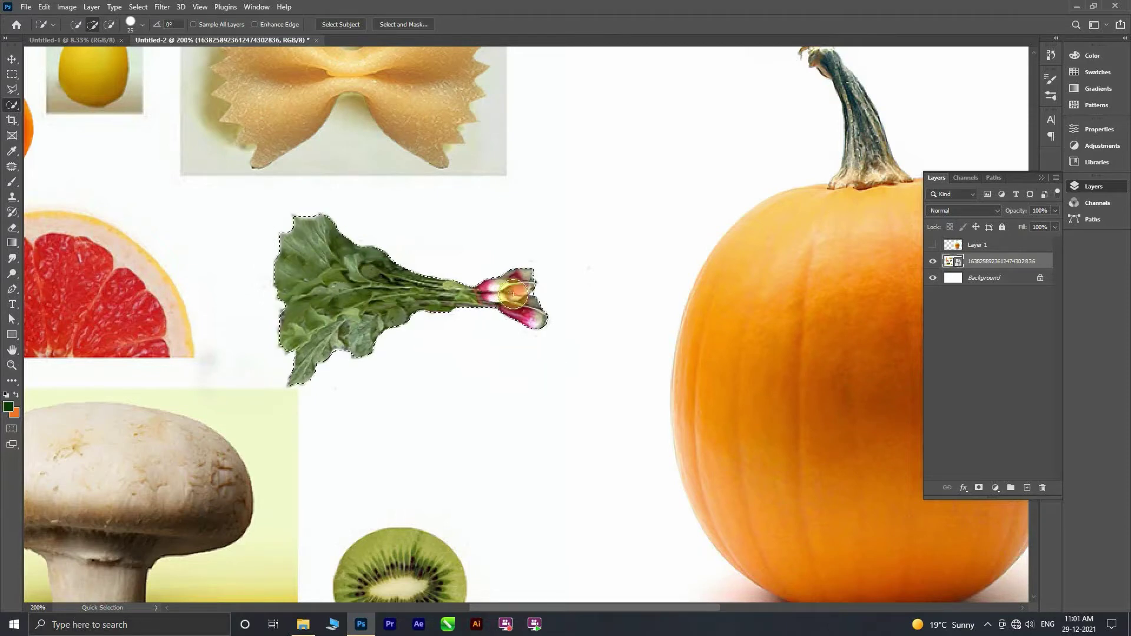
right_click(517, 306)
click(504, 290)
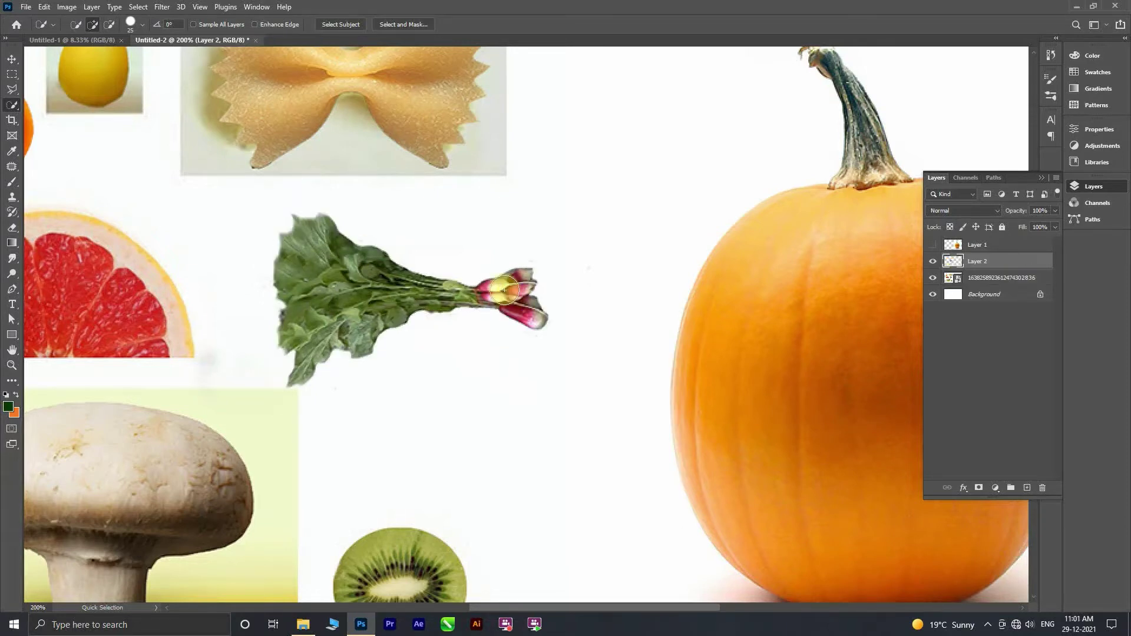
- Hide the radish on Layer 2 and copy the selected pear to Layer 3
click(933, 260)
click(966, 278)
scroll(530, 277, up, 5)
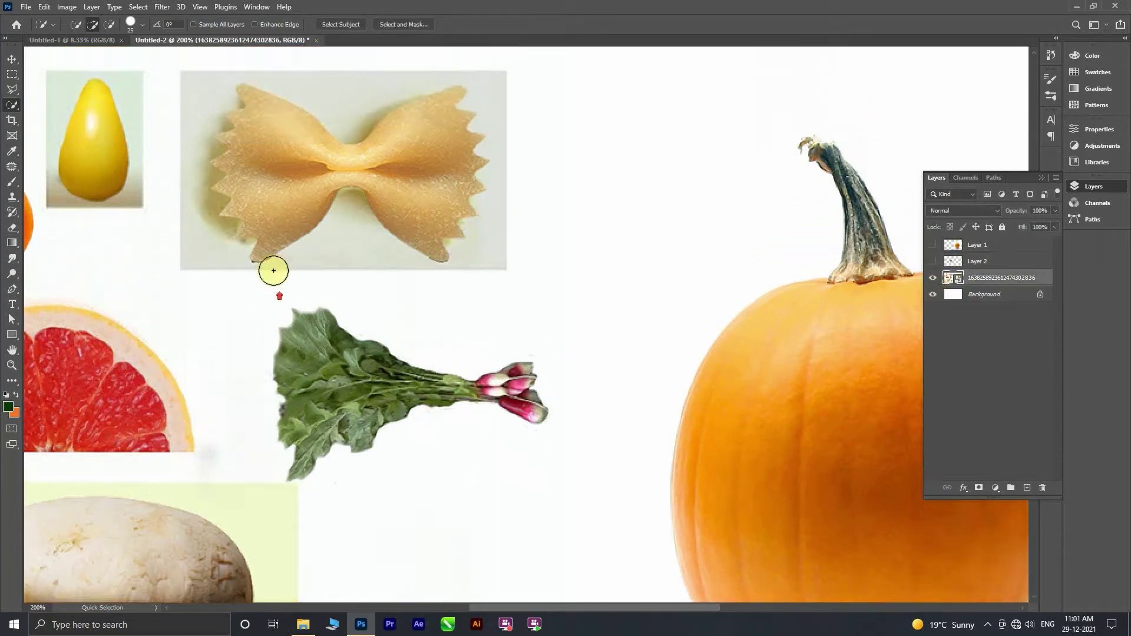
scroll(271, 208, left, 10)
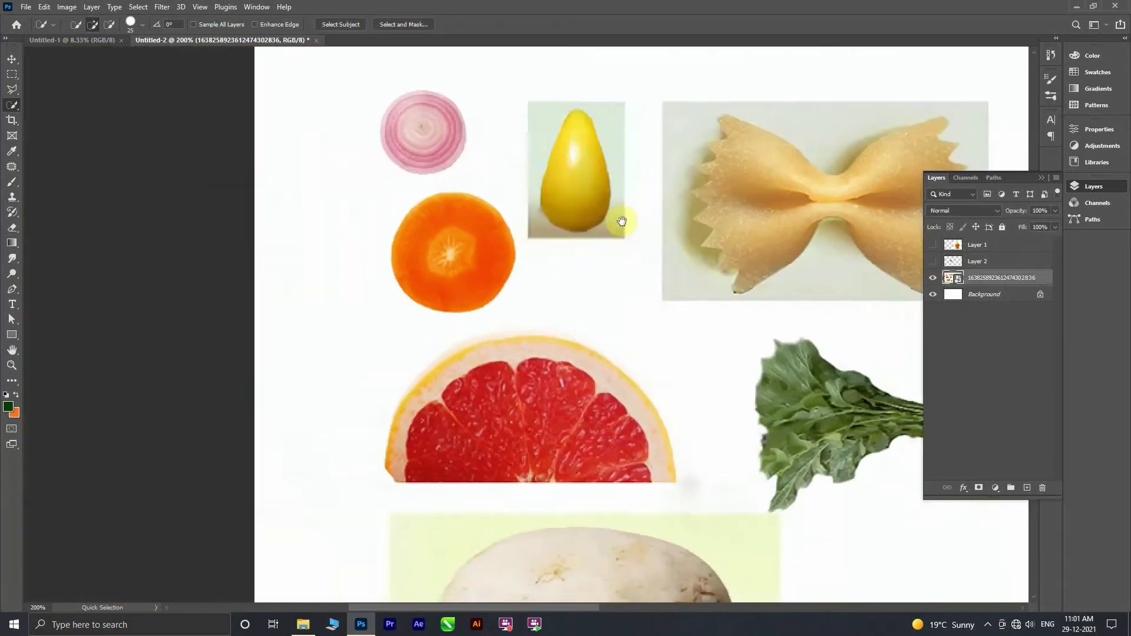
scroll(391, 236, up, 2)
key(ctrl+j)
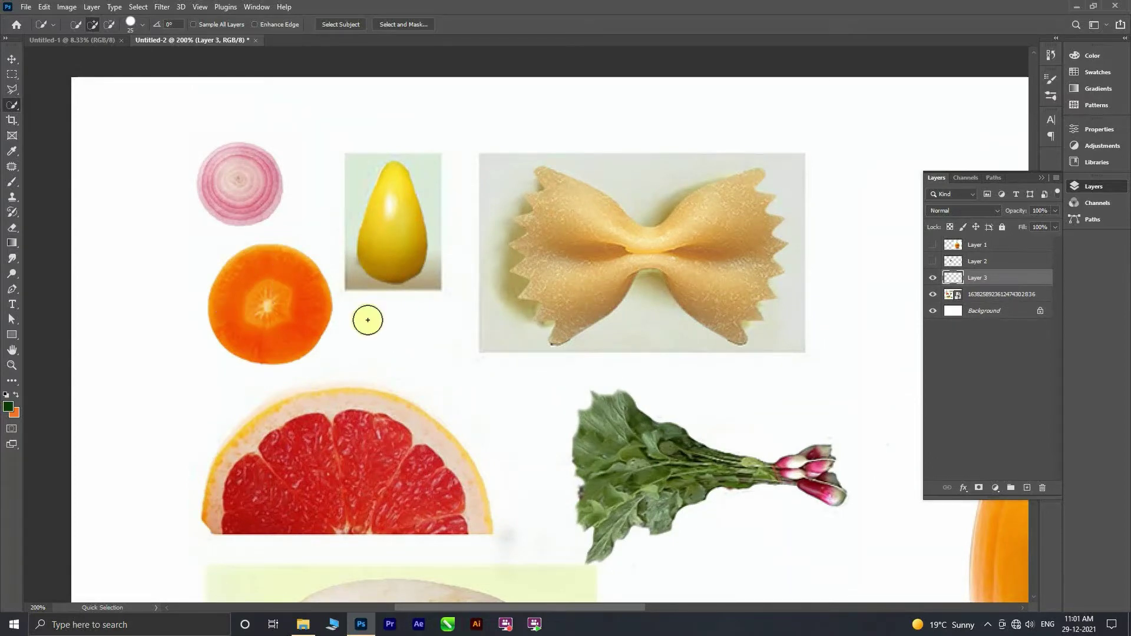
- Check the pear cut-out by toggling visibility, then hide Layer 3 and reselect the collage
click(932, 278)
click(934, 294)
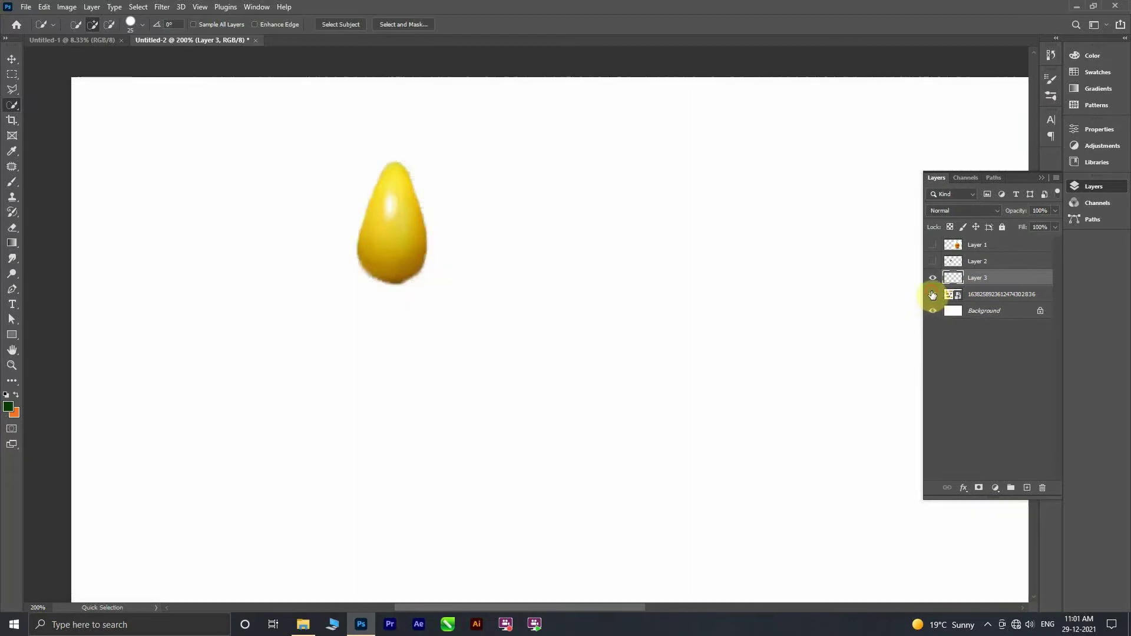
click(932, 294)
click(932, 277)
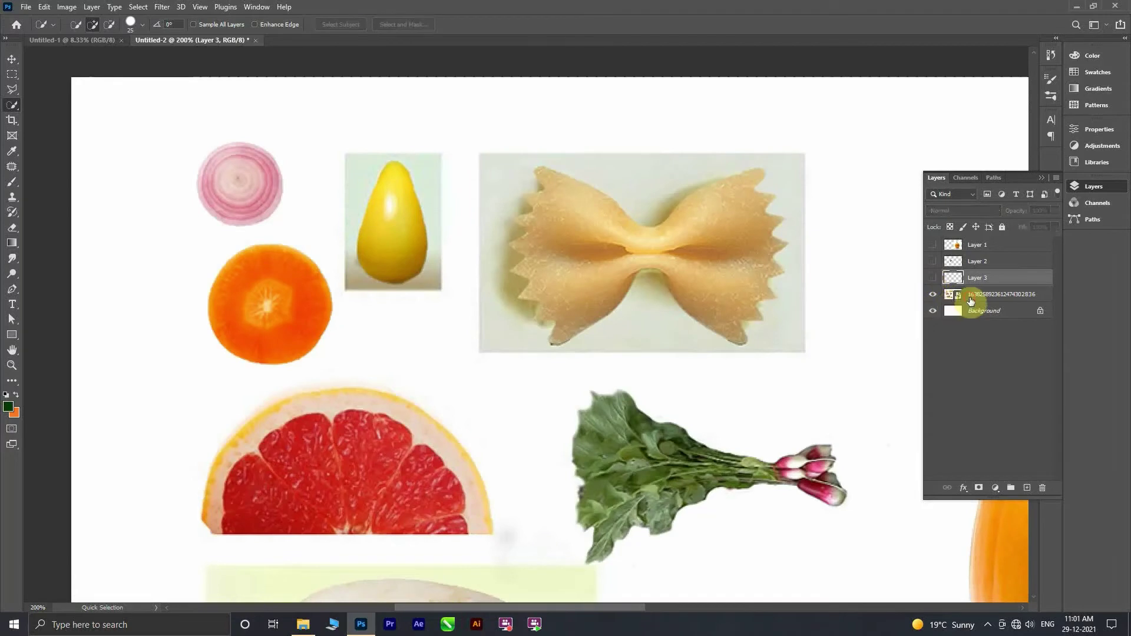
click(967, 294)
- Quick-select the round carrot slice, refining its edge, and copy it to a new layer
mouse_move(265, 284)
mouse_down()
mouse_move(293, 315)
mouse_move(239, 310)
mouse_move(301, 276)
mouse_move(365, 265)
mouse_up()
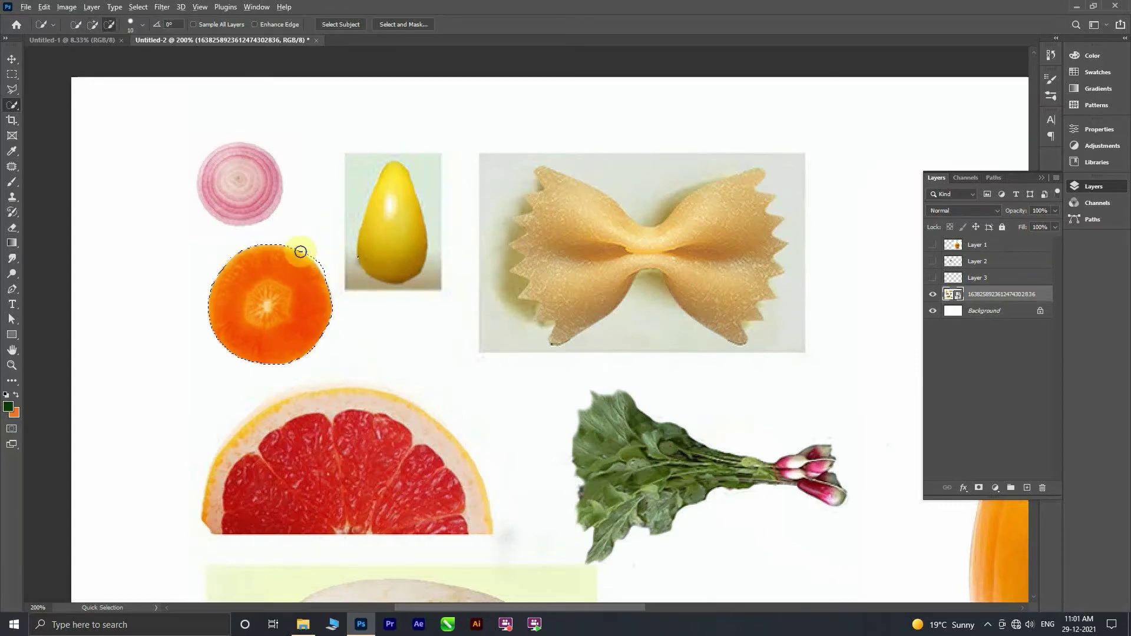
mouse_move(331, 284)
mouse_down()
mouse_move(301, 260)
mouse_move(315, 282)
mouse_up()
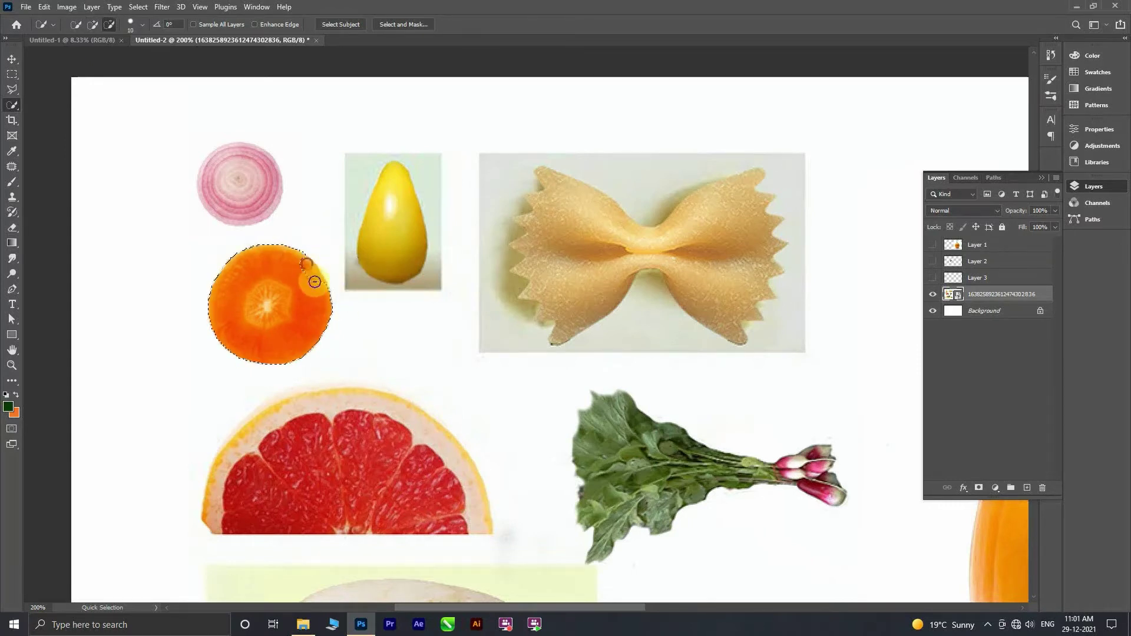
key(ctrl+plus)
scroll(265, 315, left, 5)
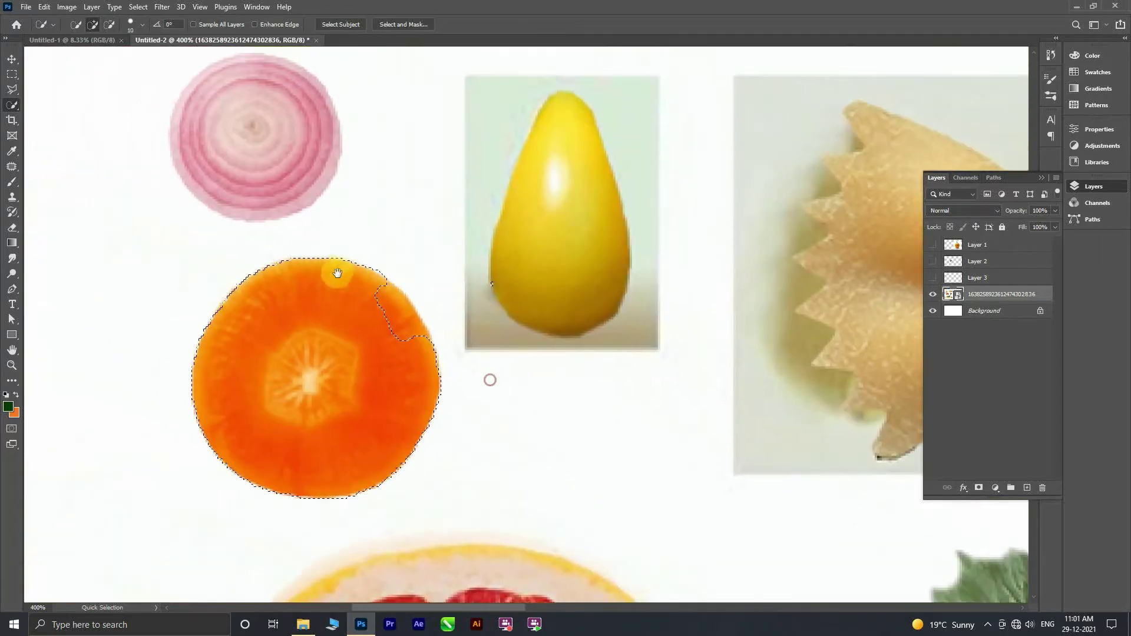
scroll(488, 379, up, 2)
drag(475, 343, 444, 361)
key(ctrl+j)
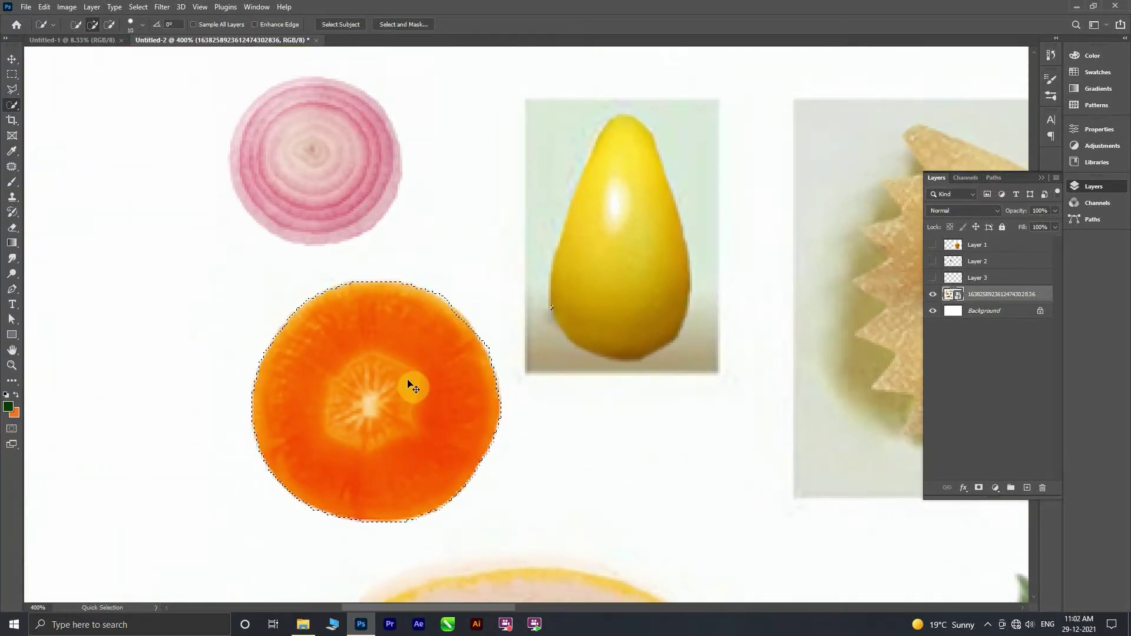
- Copy the onion slice and the grapefruit flesh, rind excluded, onto their own layers
click(993, 313)
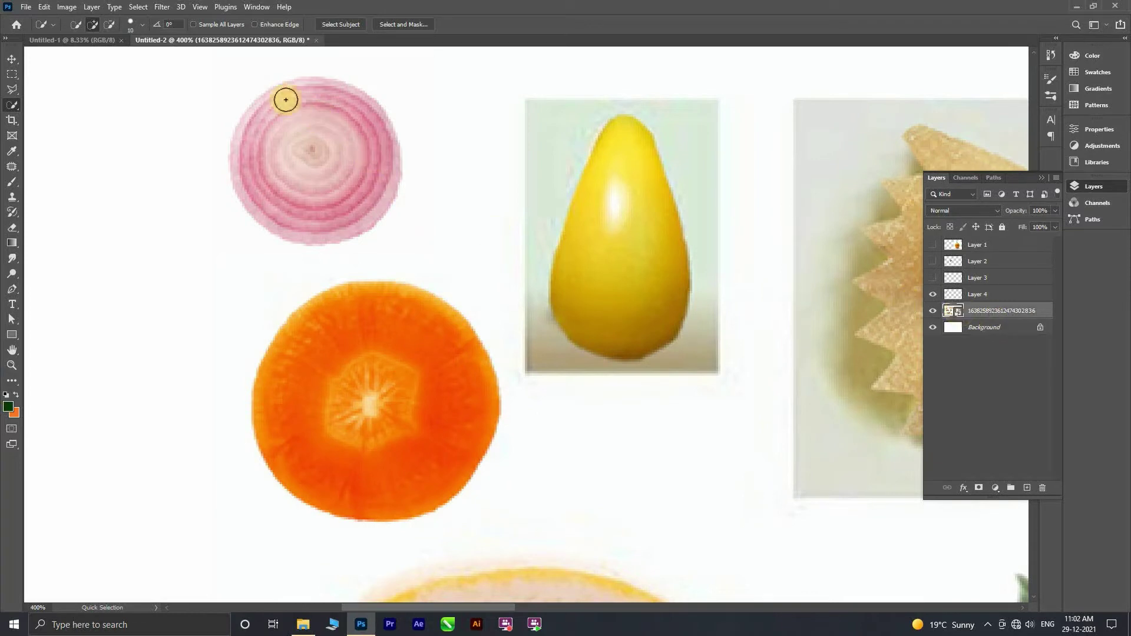
drag(284, 94, 341, 167)
key(ctrl+j)
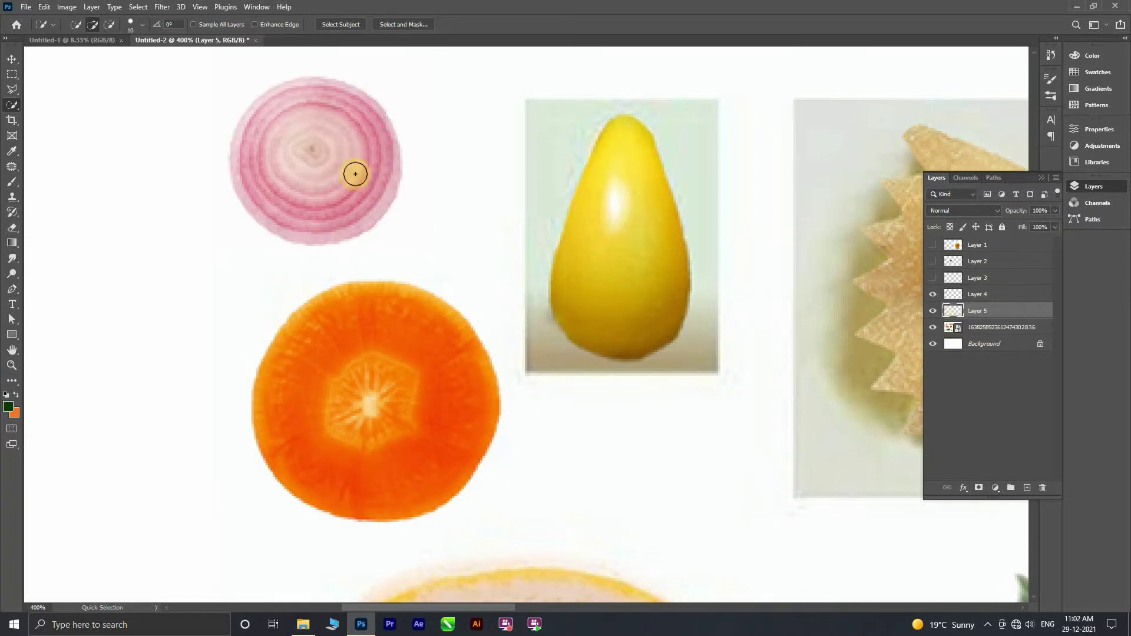
click(1007, 328)
scroll(724, 341, down, 5)
scroll(487, 479, down, 5)
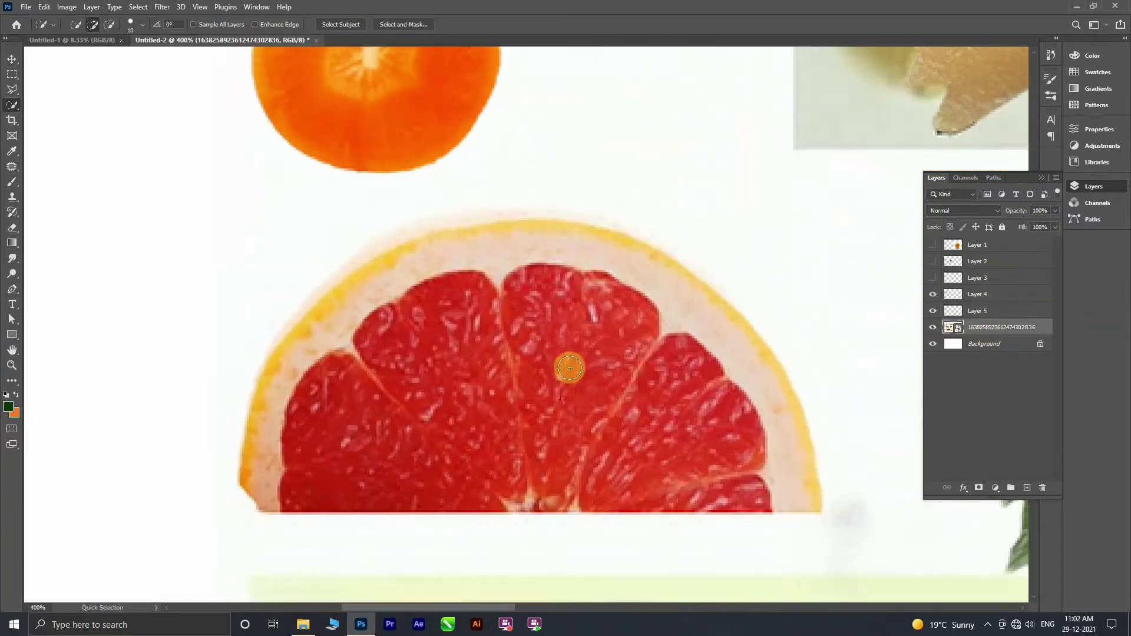
mouse_move(290, 371)
mouse_down()
mouse_move(568, 303)
mouse_move(425, 268)
mouse_up()
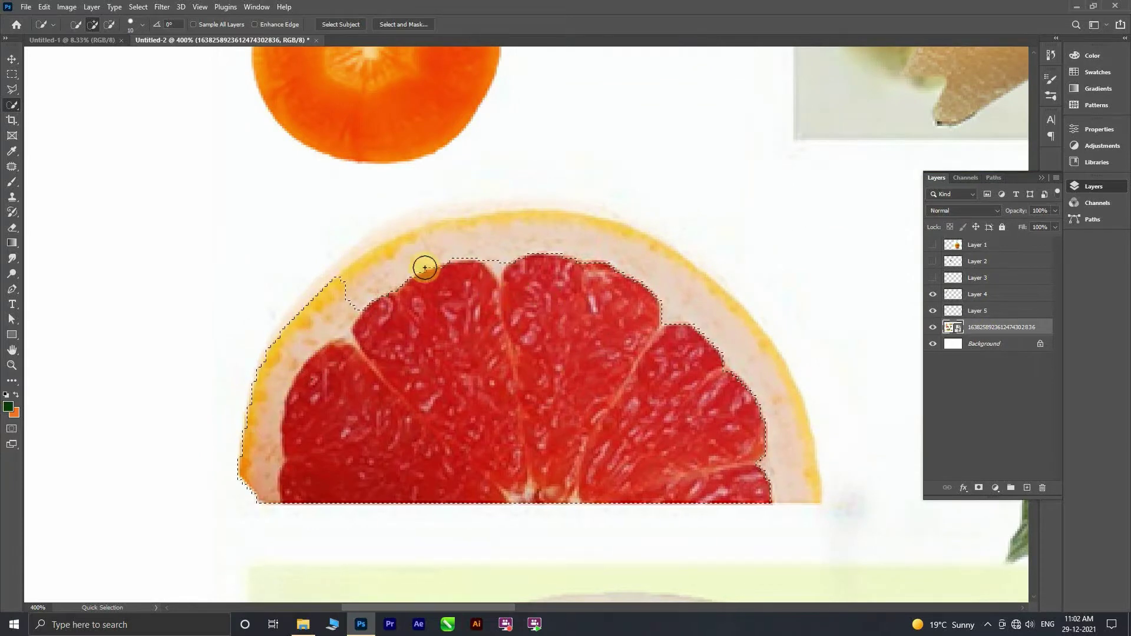
alt+drag(682, 273, 735, 338)
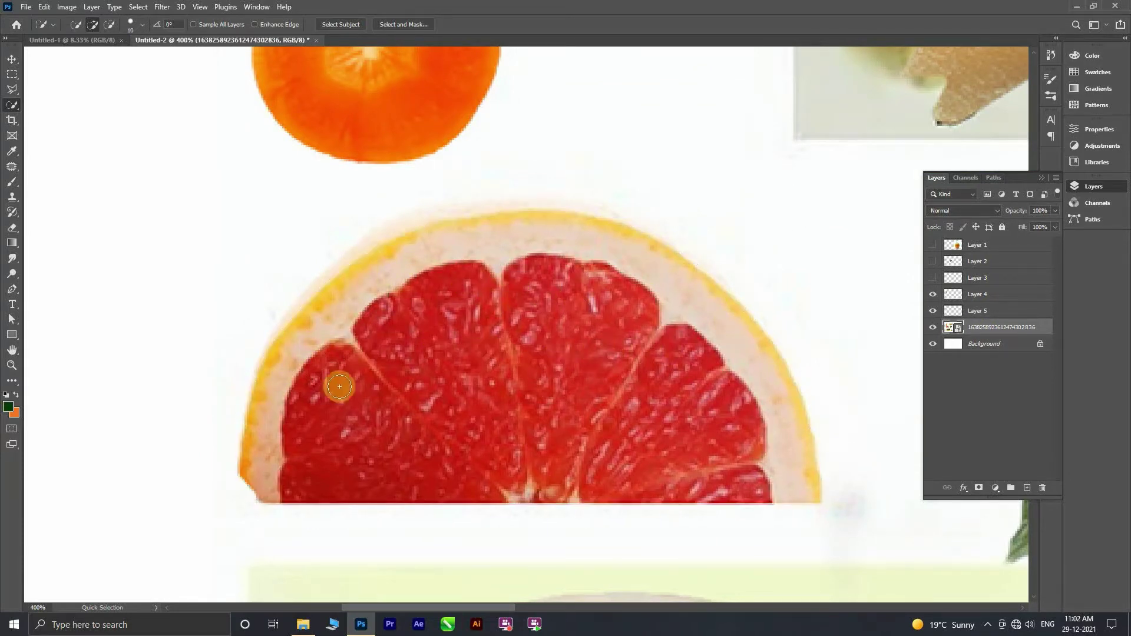
key(ctrl+j)
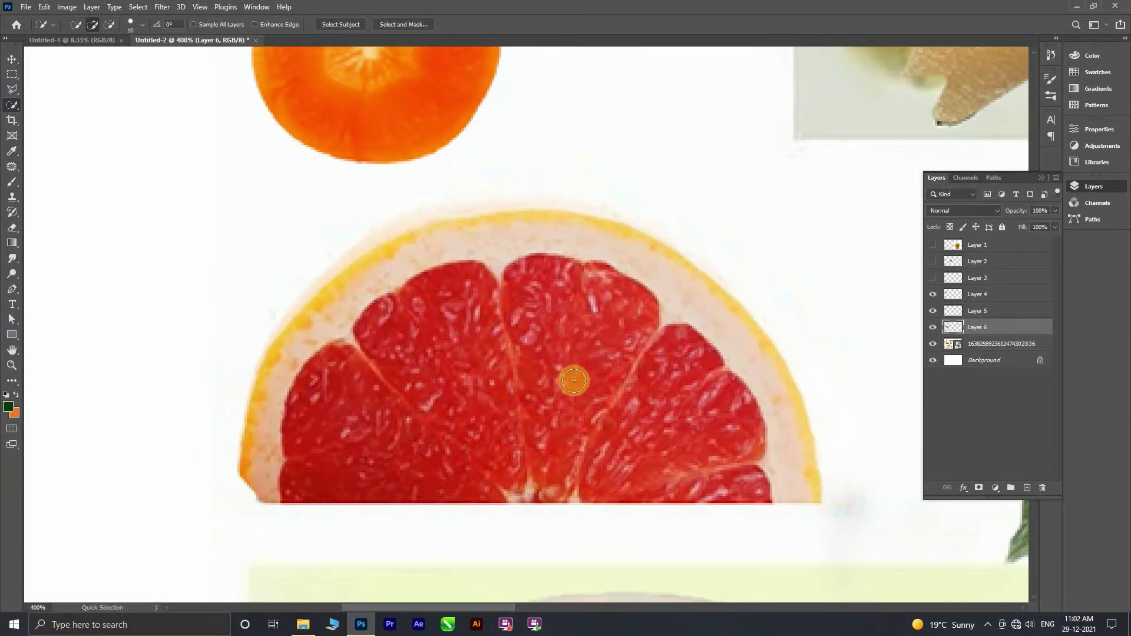
- Quick-select the mushroom cap, trimming the area above it, and copy it to its own layer
scroll(695, 391, up, 1)
scroll(695, 392, down, 1)
scroll(681, 383, down, 3)
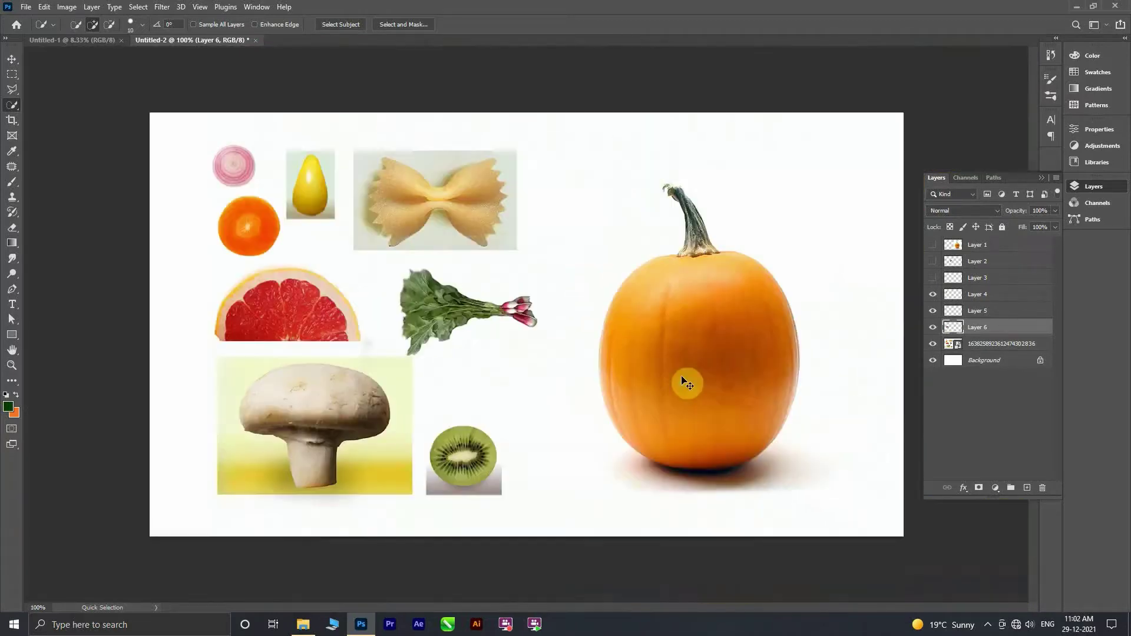
key(ctrl+plus)
drag(89, 474, 298, 363)
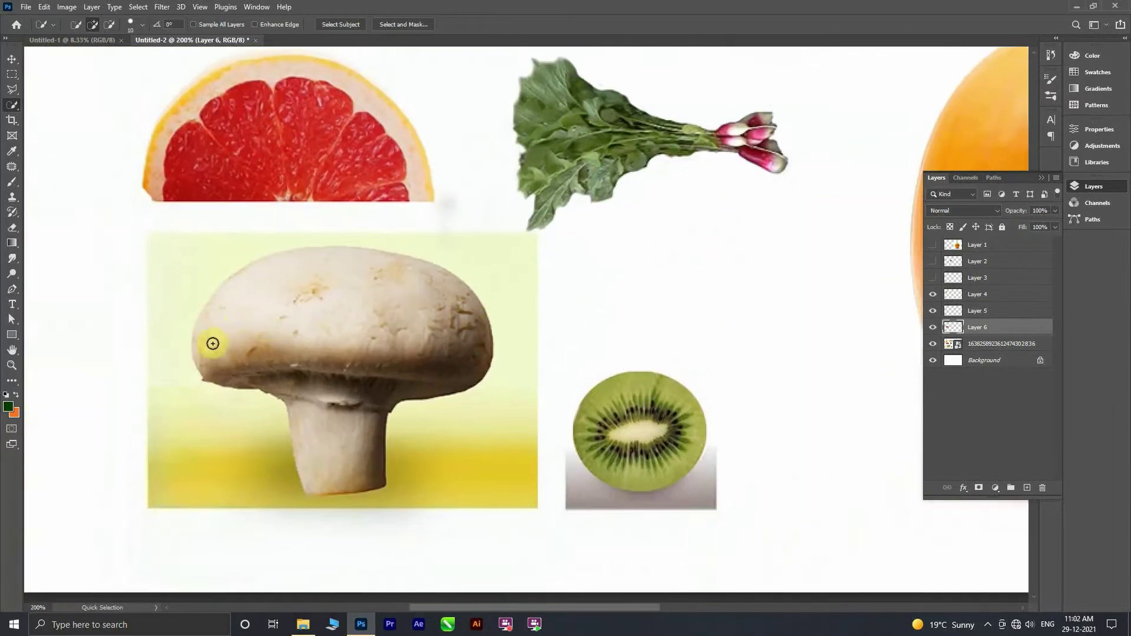
key(ctrl+d)
click(987, 348)
drag(253, 278, 365, 277)
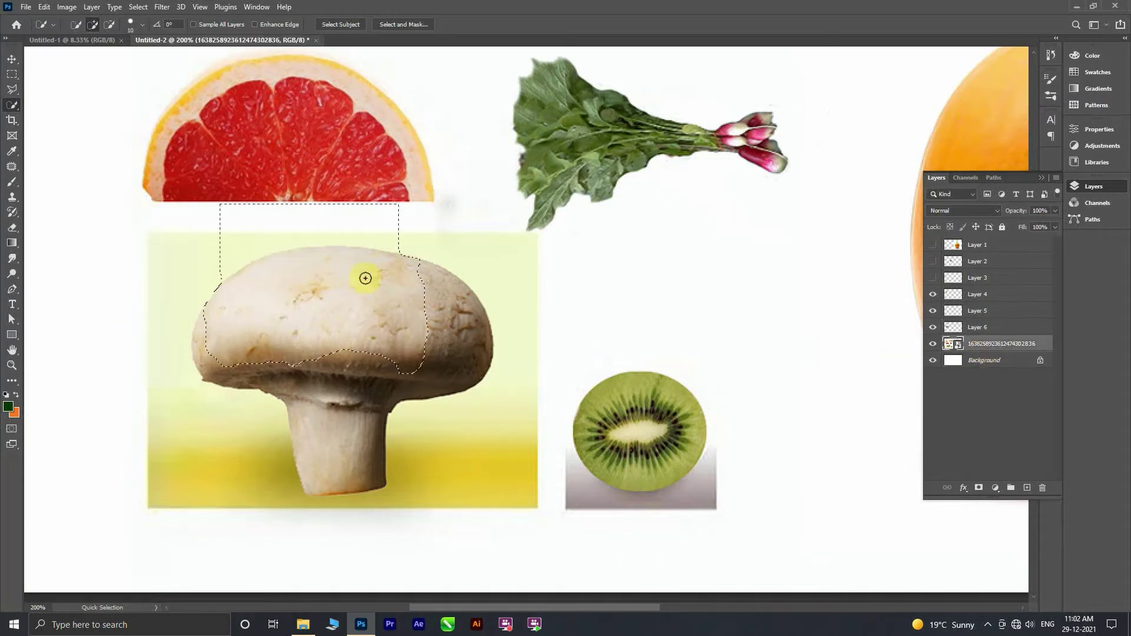
drag(483, 360, 222, 369)
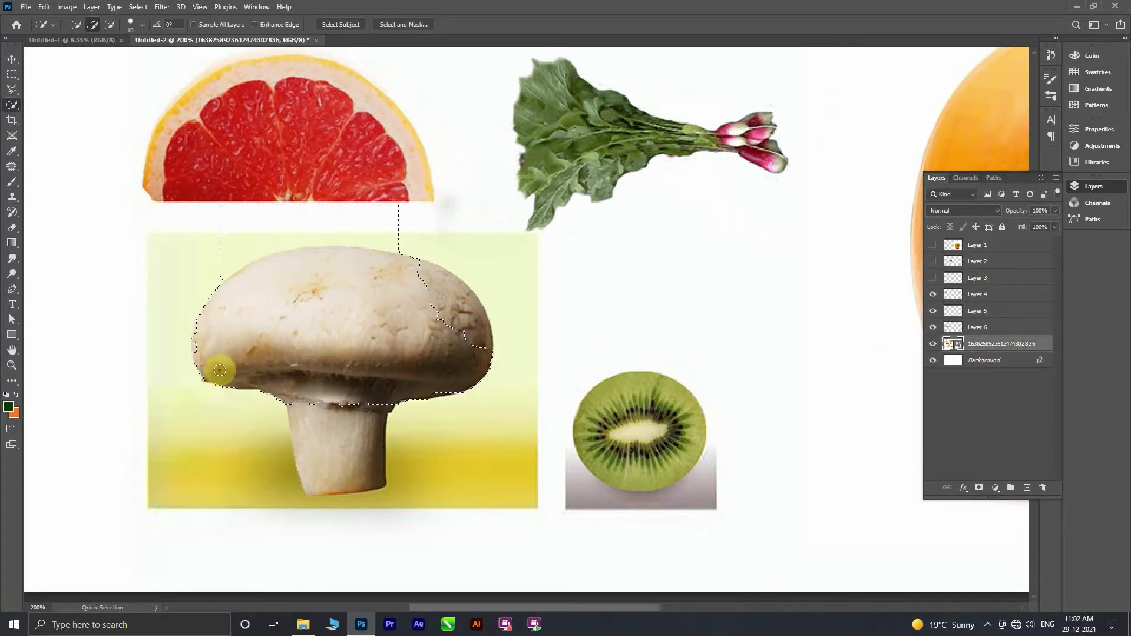
mouse_move(283, 233)
mouse_down()
mouse_move(327, 272)
mouse_move(202, 283)
mouse_move(440, 285)
mouse_move(467, 307)
mouse_move(397, 303)
mouse_up()
key(ctrl+j)
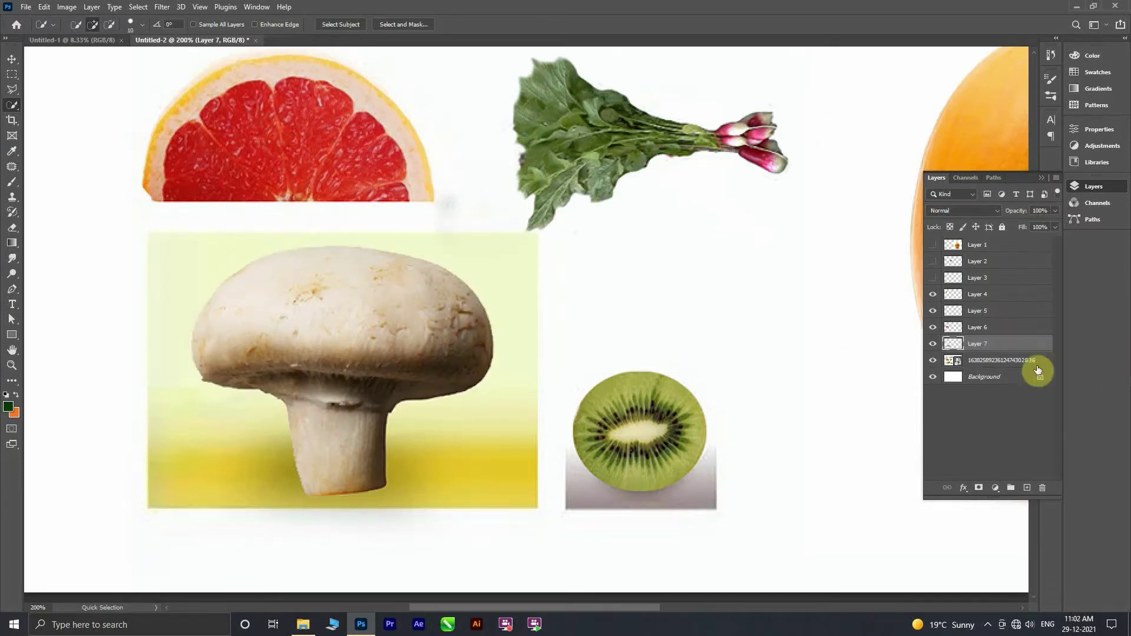
- Select the kiwi slice, refine its edge and copy it to Layer 8
click(1037, 364)
mouse_move(598, 387)
mouse_down()
mouse_move(676, 434)
mouse_move(621, 383)
mouse_move(611, 389)
mouse_move(668, 383)
mouse_move(676, 391)
mouse_move(606, 380)
mouse_move(598, 394)
mouse_up()
click(655, 459)
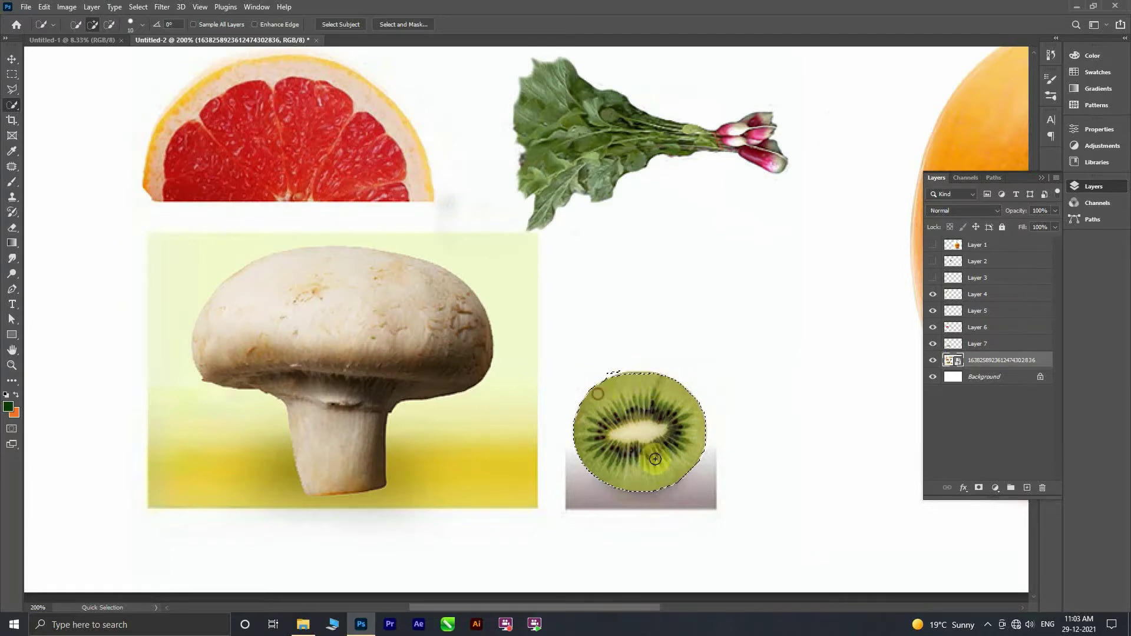
key(ctrl+j)
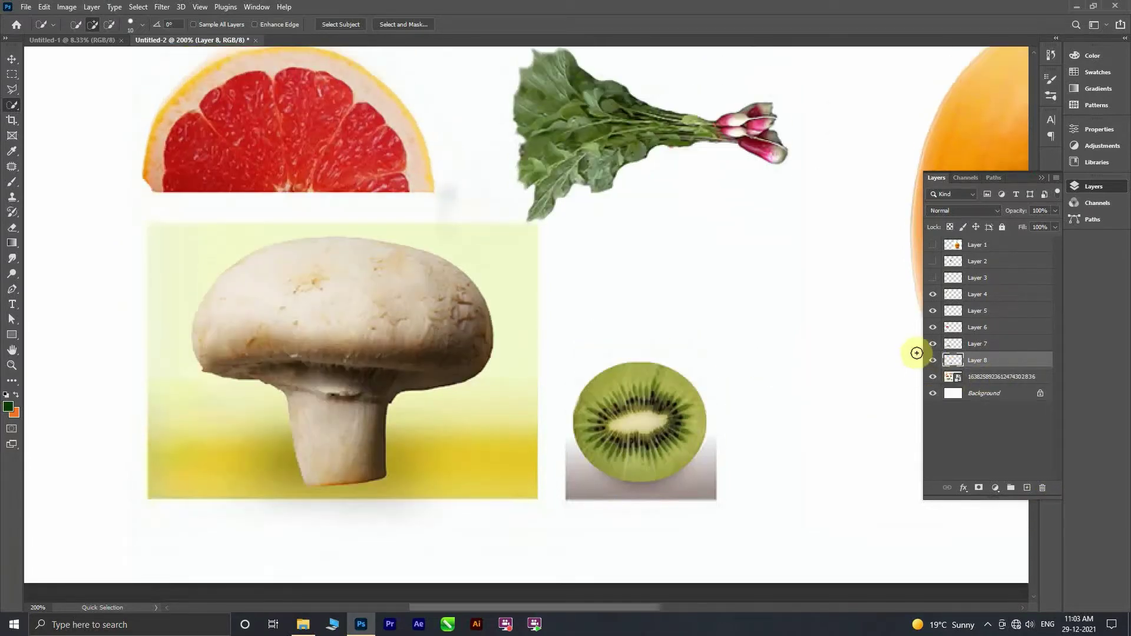
- Hide the original produce photo and show the hidden cut-out layers again
click(930, 378)
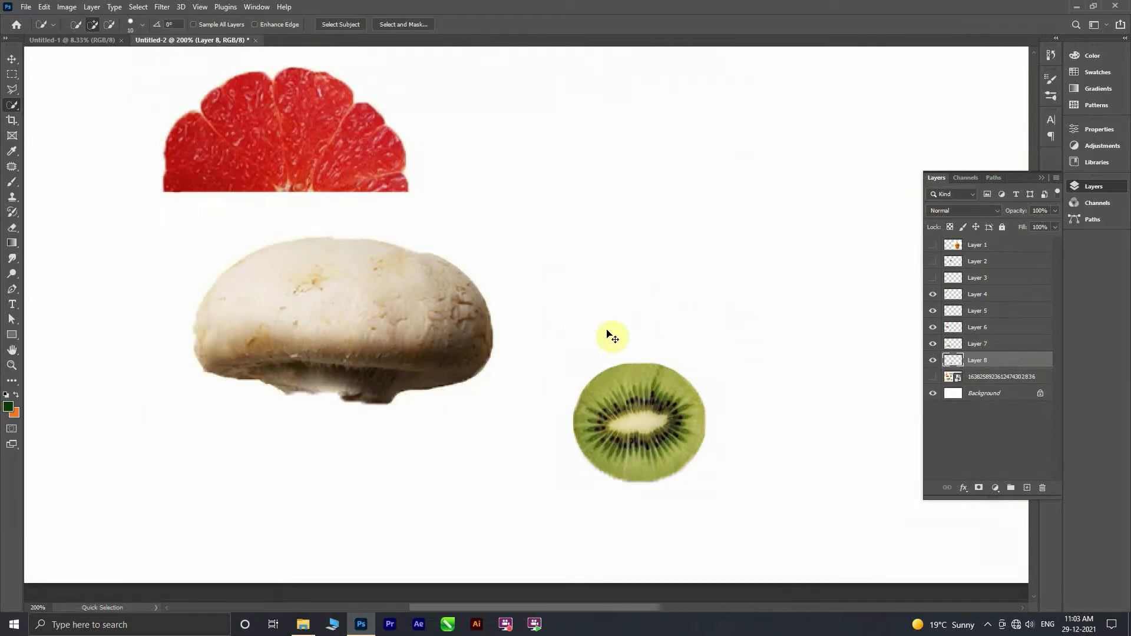
key(ctrl+minus)
key(ctrl+minus)
key(ctrl+minus)
click(933, 277)
click(932, 245)
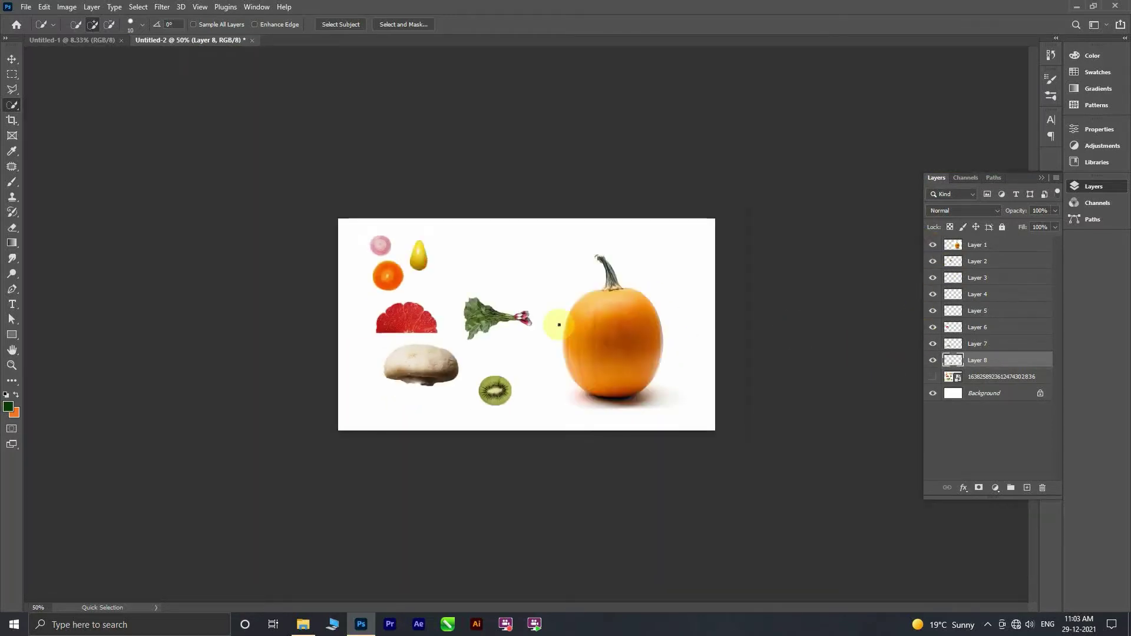
- Reposition and straighten the pumpkin, then confirm its new placement
click(11, 59)
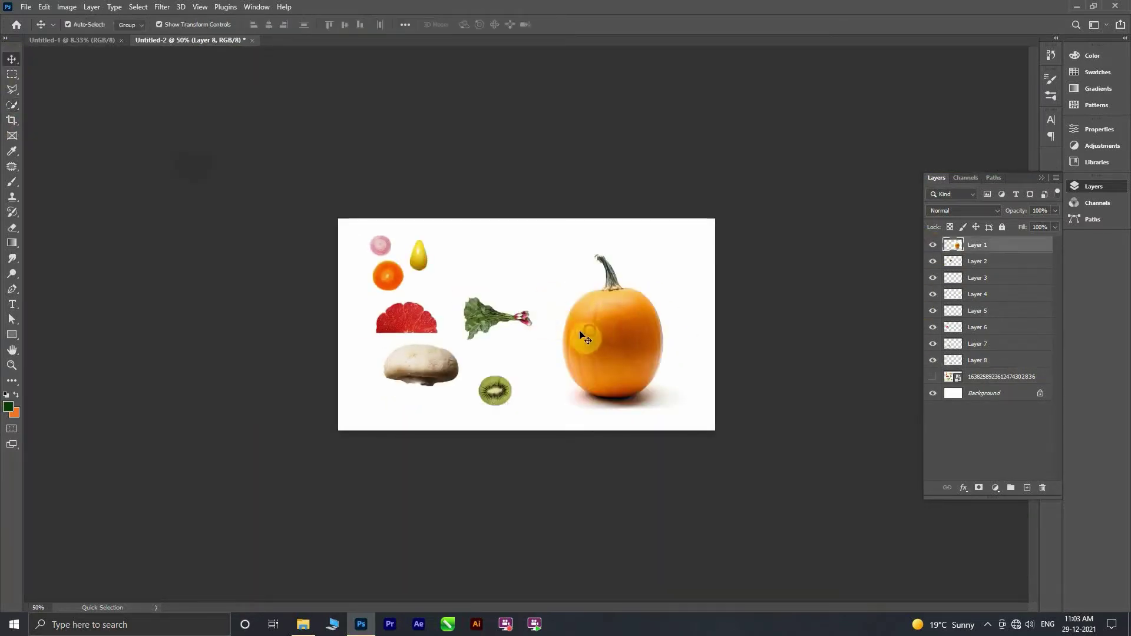
mouse_move(589, 324)
mouse_down()
mouse_move(480, 314)
mouse_move(608, 344)
mouse_up()
drag(666, 433, 677, 416)
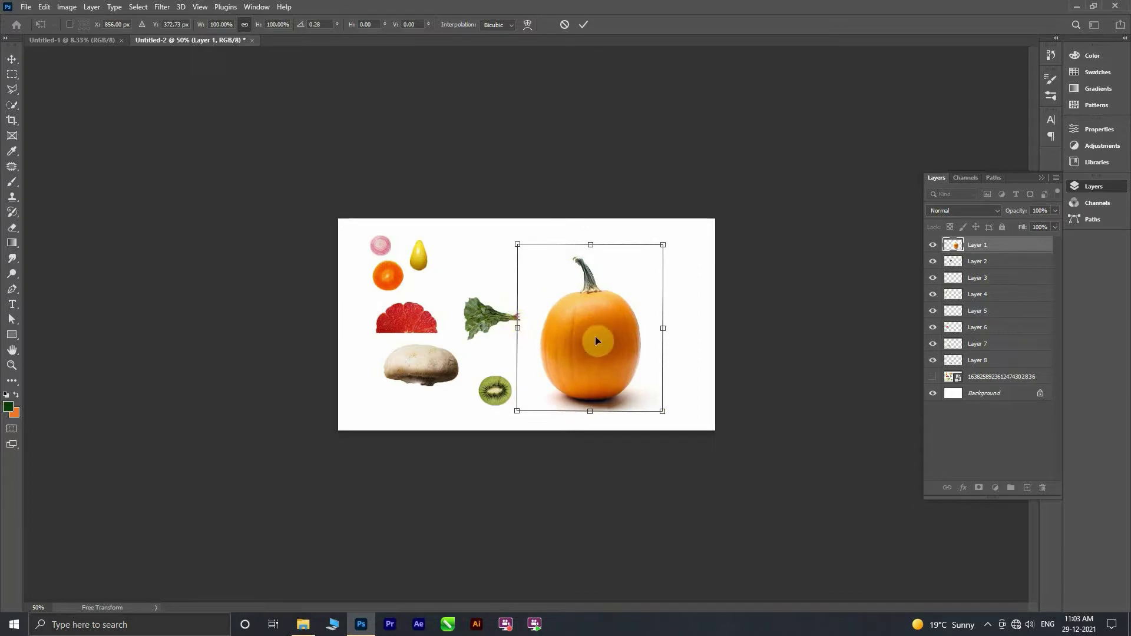
drag(597, 340, 605, 337)
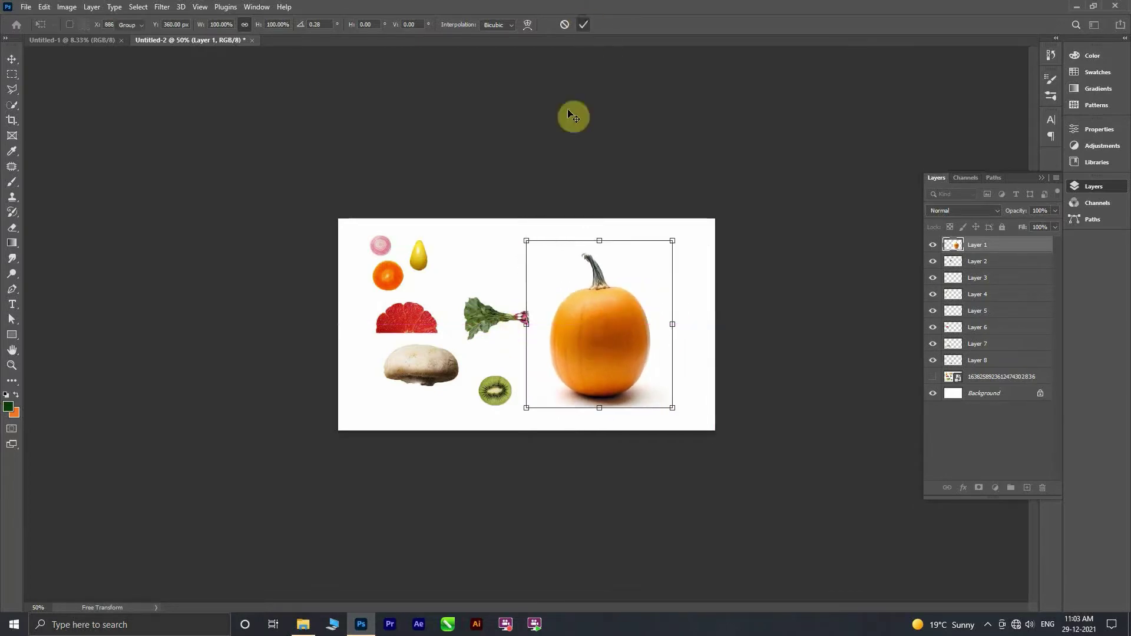
key(Return)
ctrl+click(495, 318)
key(ctrl+plus)
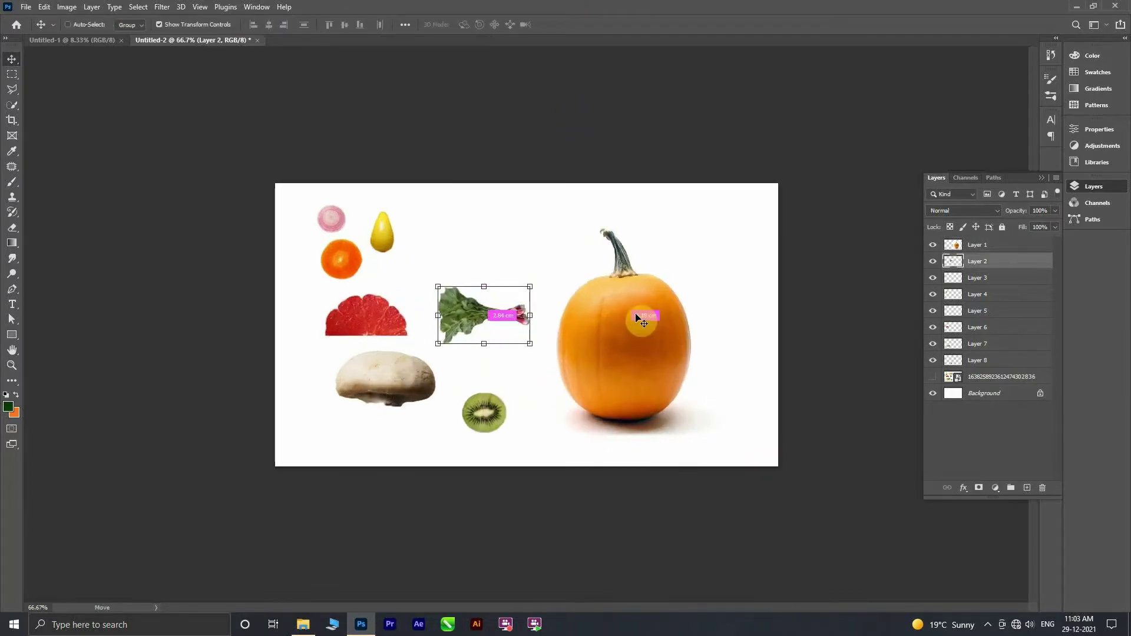
key(ctrl+plus)
key(ctrl+plus)
key(ctrl+minus)
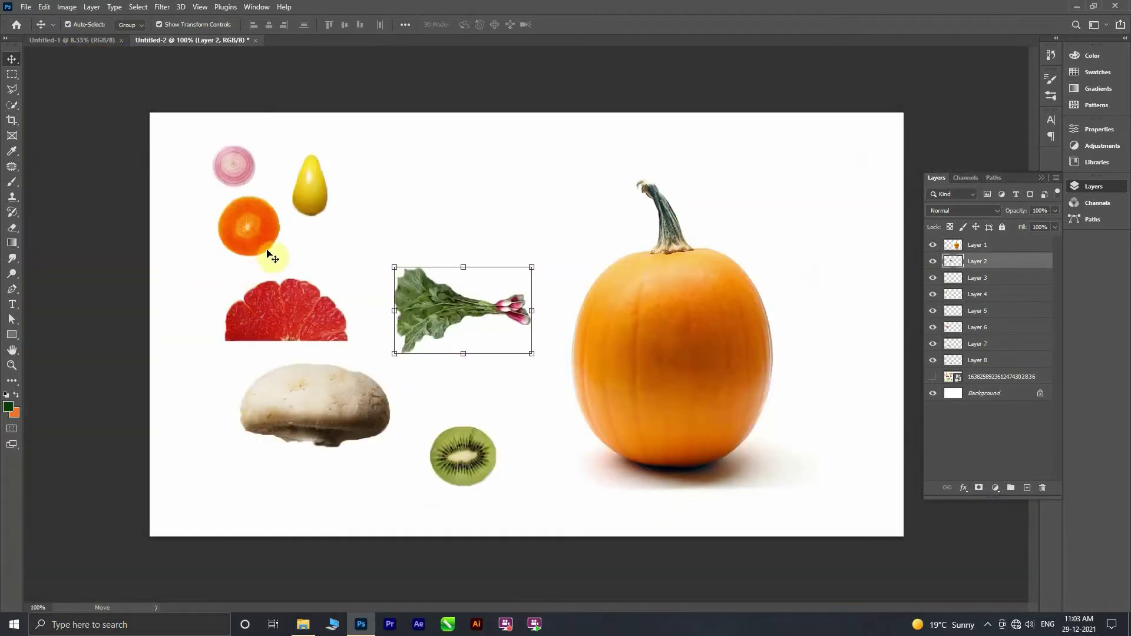
- Stack Layer 2 above the pumpkin, then move the radish to its upper left, rotated about 18°
drag(477, 307, 450, 306)
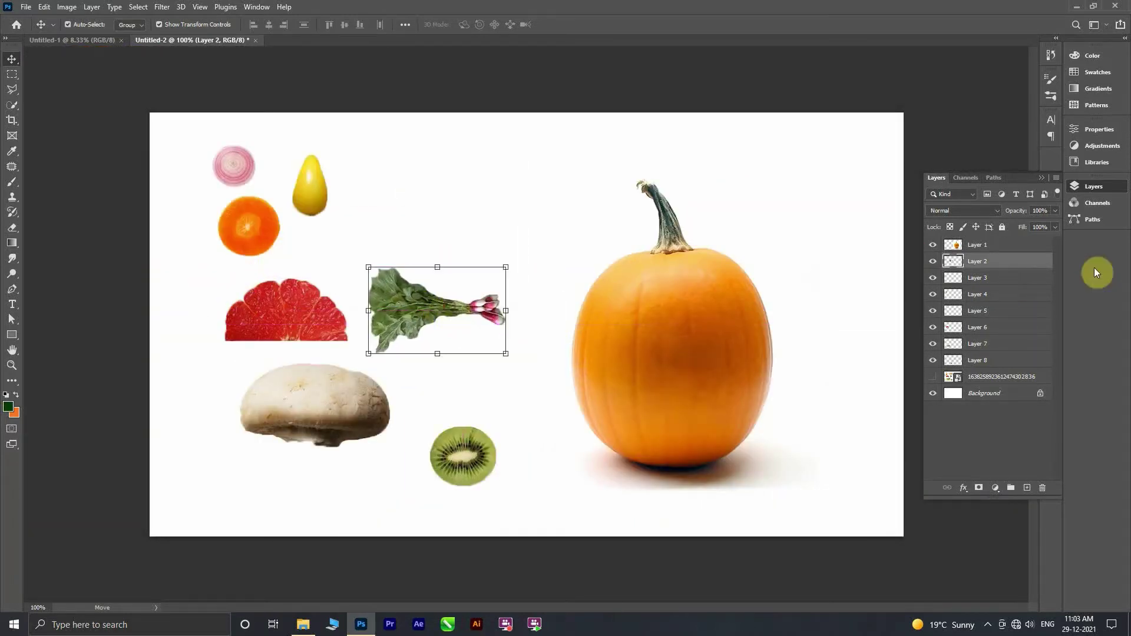
drag(982, 268, 977, 242)
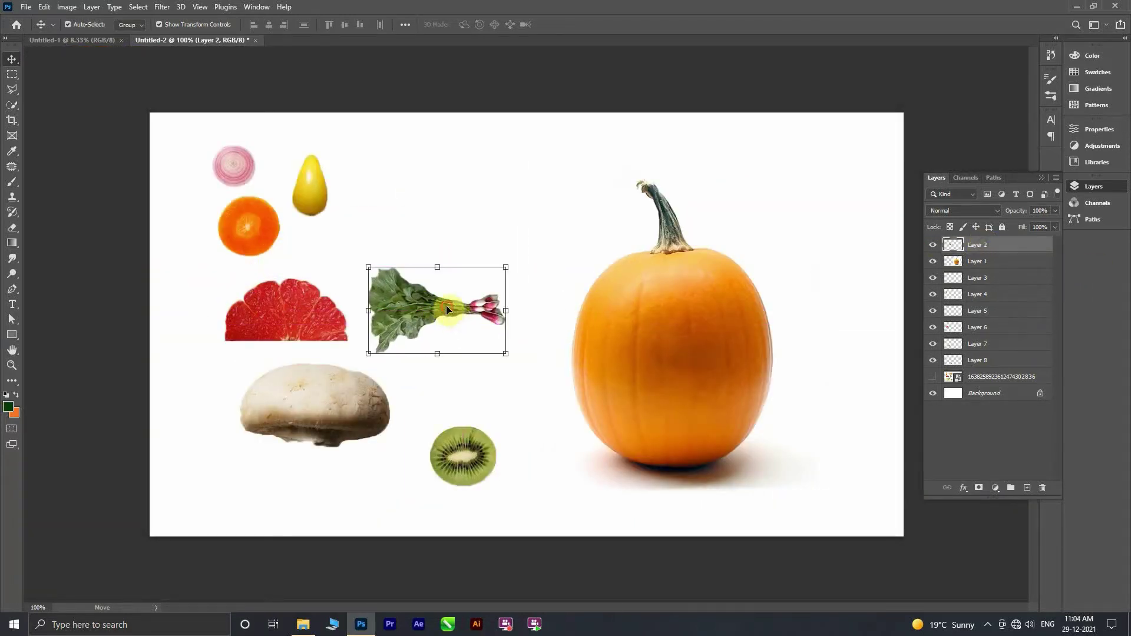
drag(446, 305, 601, 313)
key(ctrl+t)
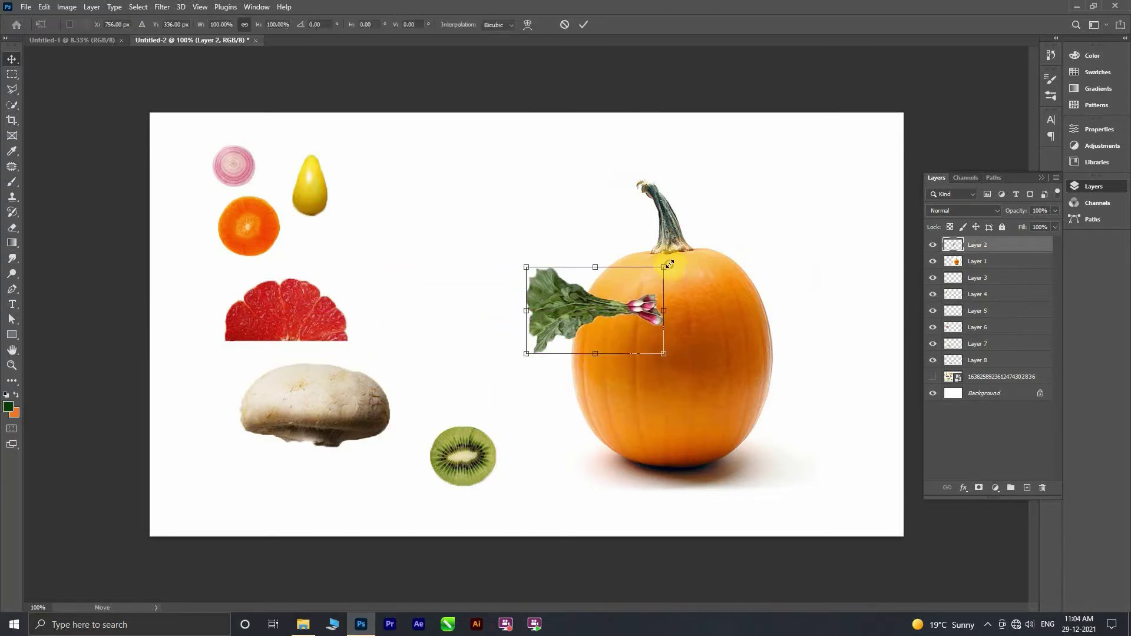
drag(670, 263, 683, 286)
drag(589, 323, 601, 307)
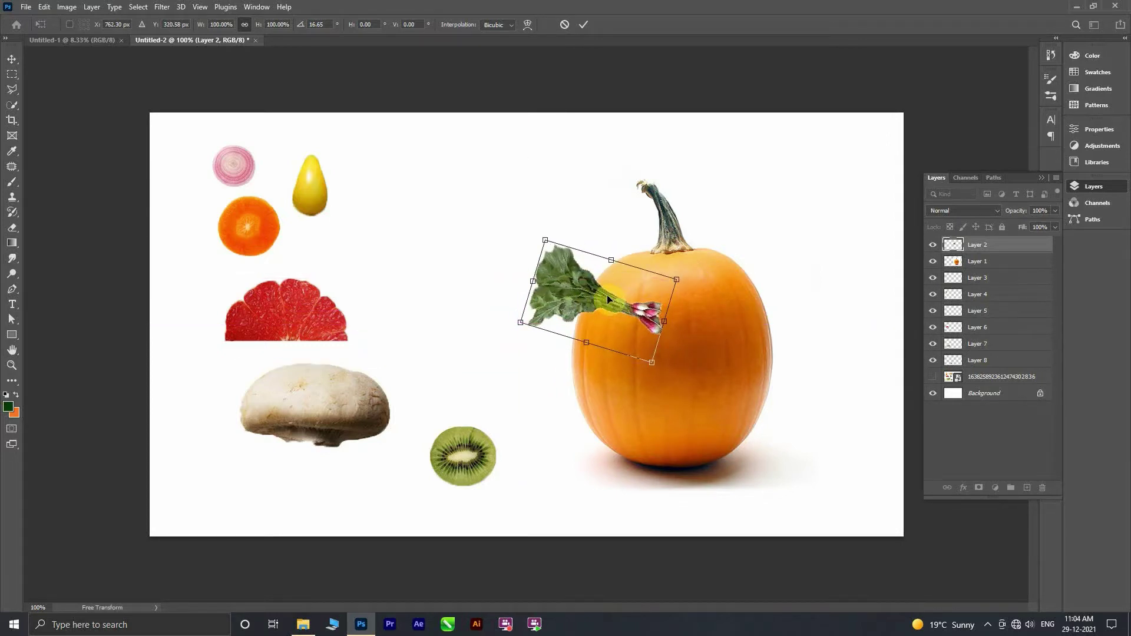
click(583, 24)
- Duplicate the radish layer and nudge the copy to the right
key(ctrl+j)
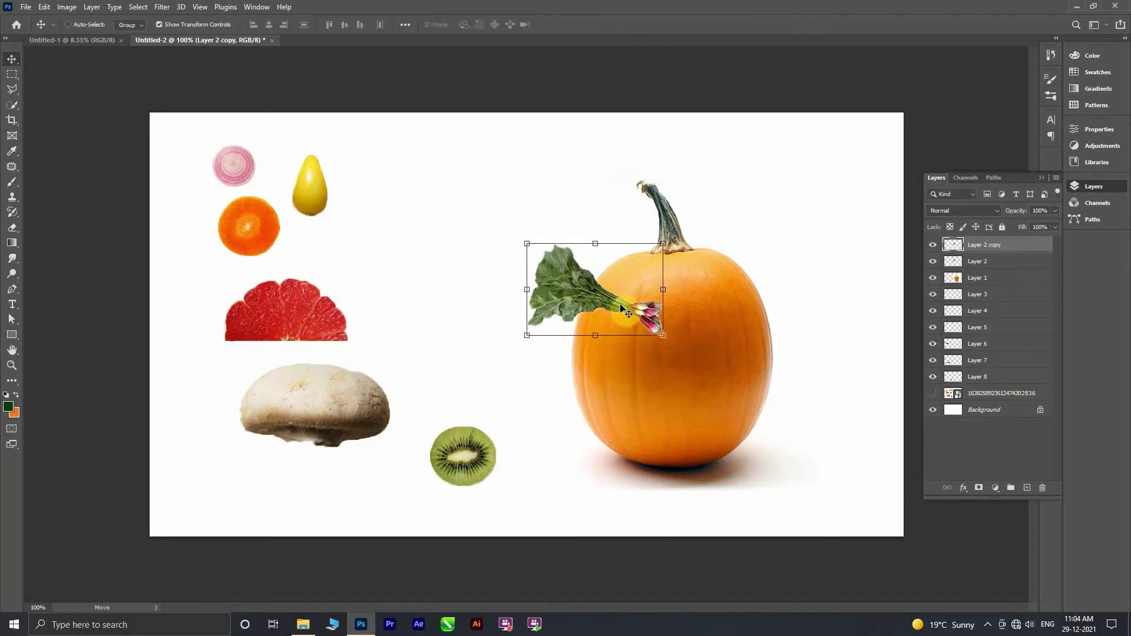
drag(626, 291, 711, 292)
right_click(711, 292)
right_click(793, 248)
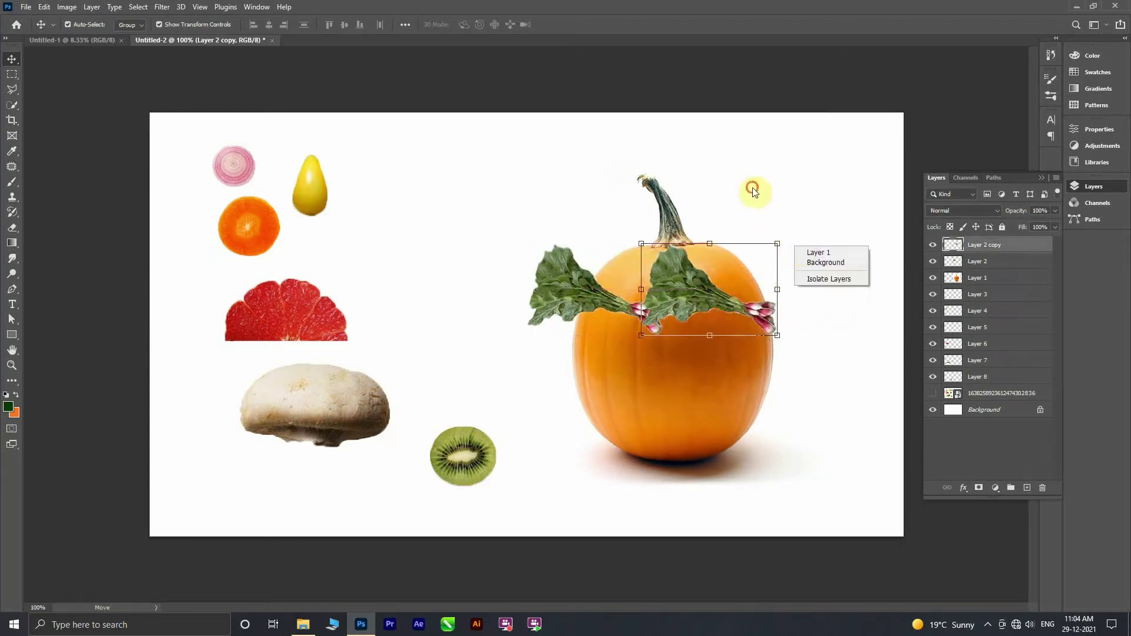
right_click(784, 213)
key(Escape)
key(shift+Right)
key(shift+Right)
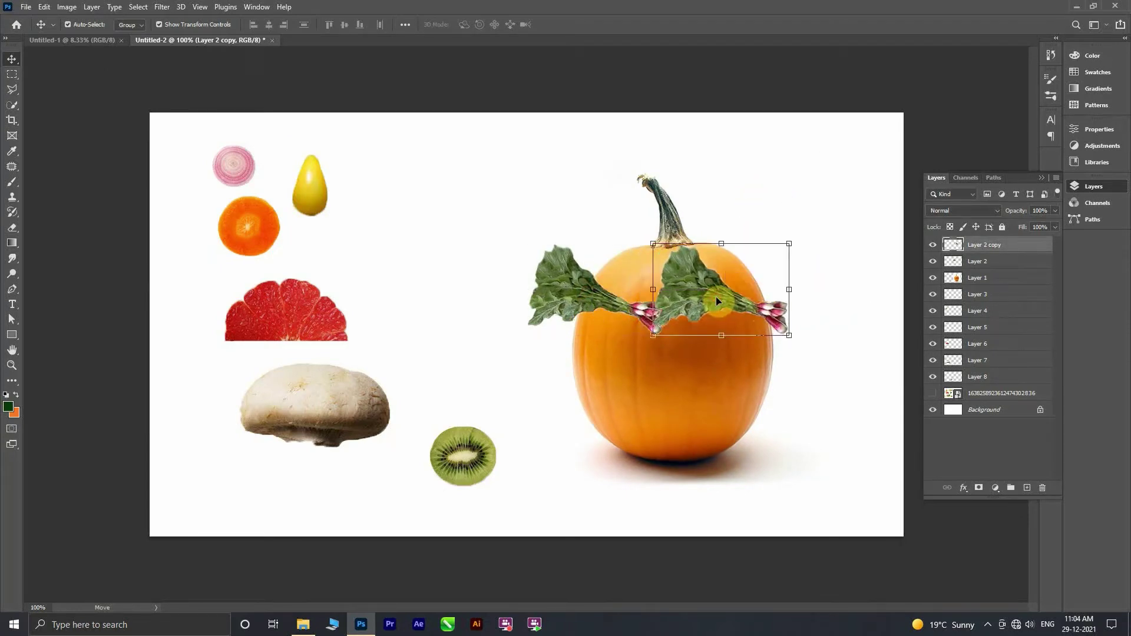
- Flip the radish copy horizontally and rotate it into place on the pumpkin's upper right
key(ctrl+t)
right_click(801, 319)
click(833, 554)
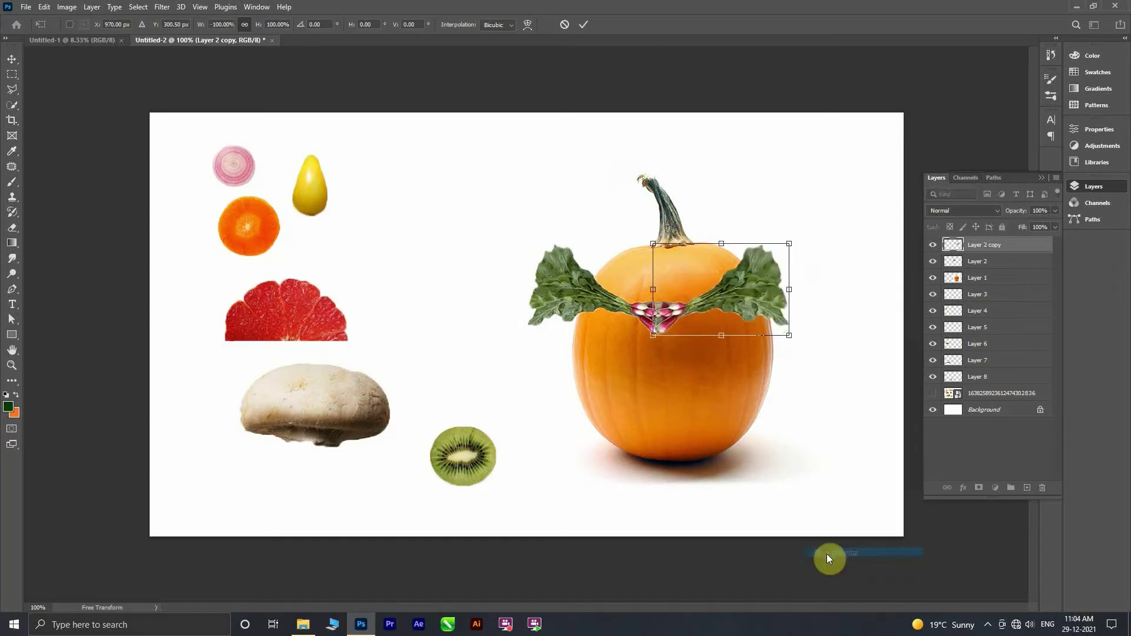
mouse_move(736, 292)
mouse_down()
mouse_move(765, 281)
mouse_move(762, 291)
mouse_up()
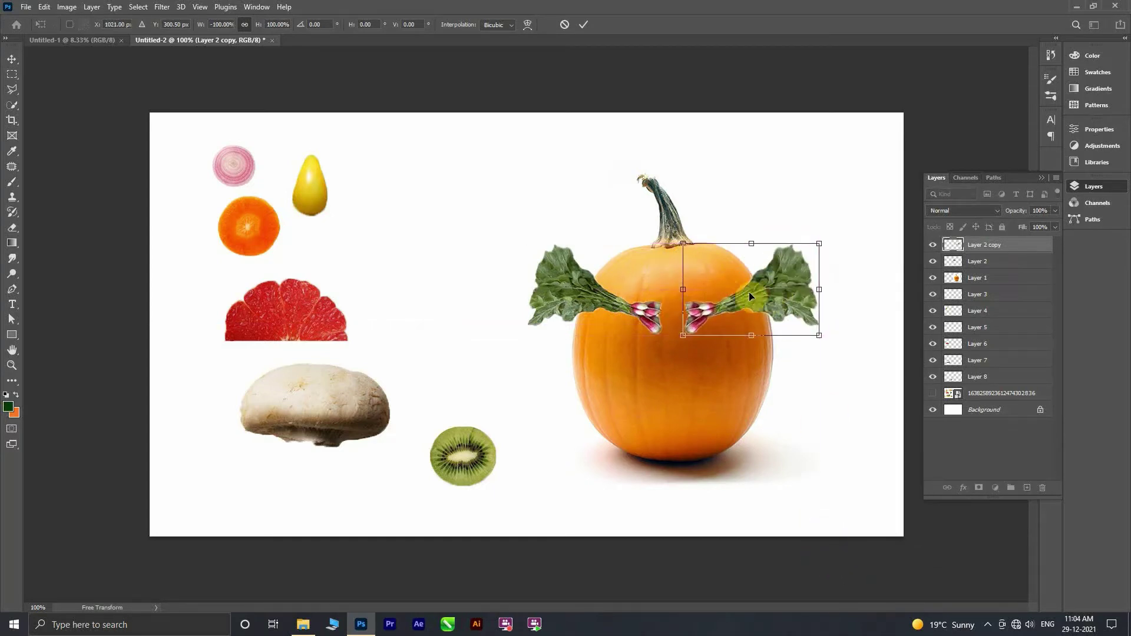
drag(835, 237, 826, 229)
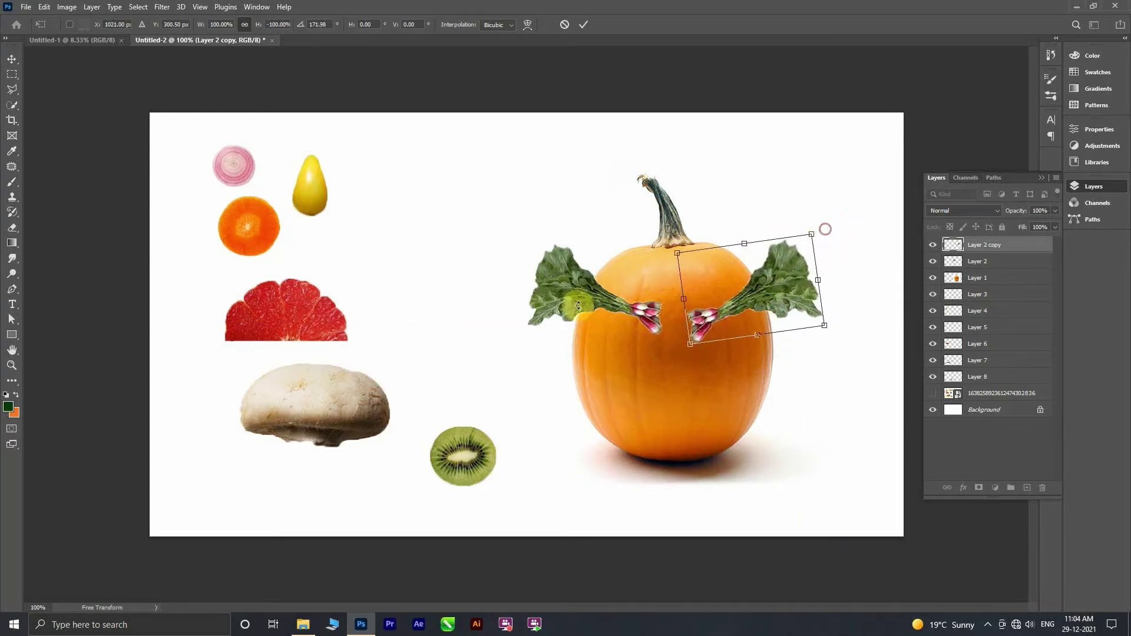
drag(762, 292, 767, 283)
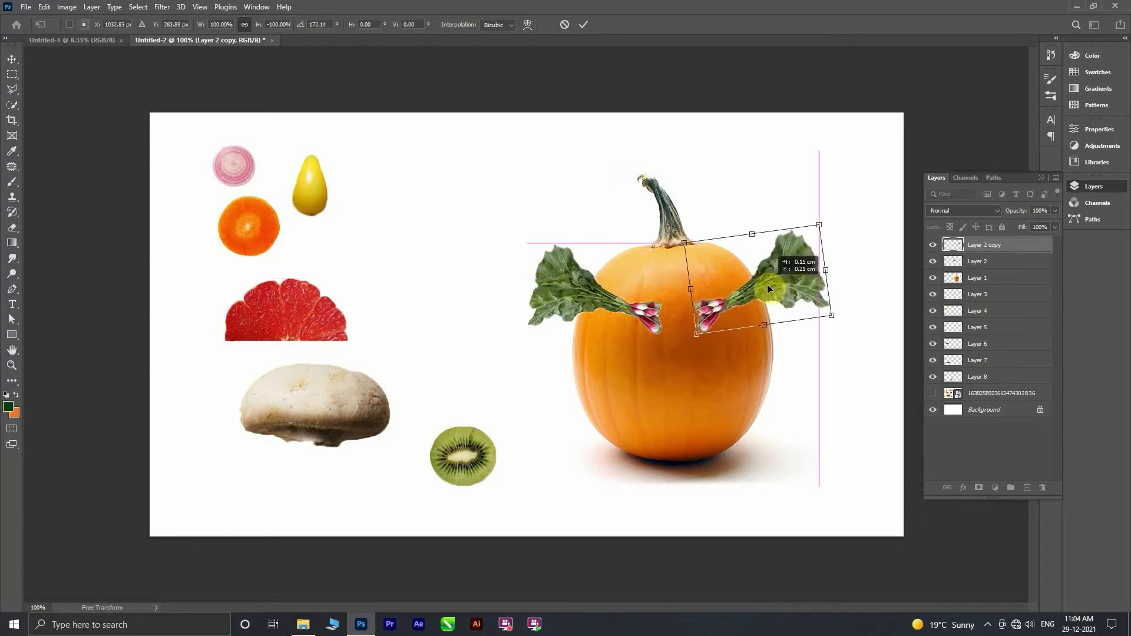
click(582, 24)
- Adjust both radishes so the right one's tilt mirrors the left, and move the pear toward the pumpkin
mouse_move(580, 283)
mouse_down()
mouse_move(590, 289)
mouse_move(562, 286)
mouse_up()
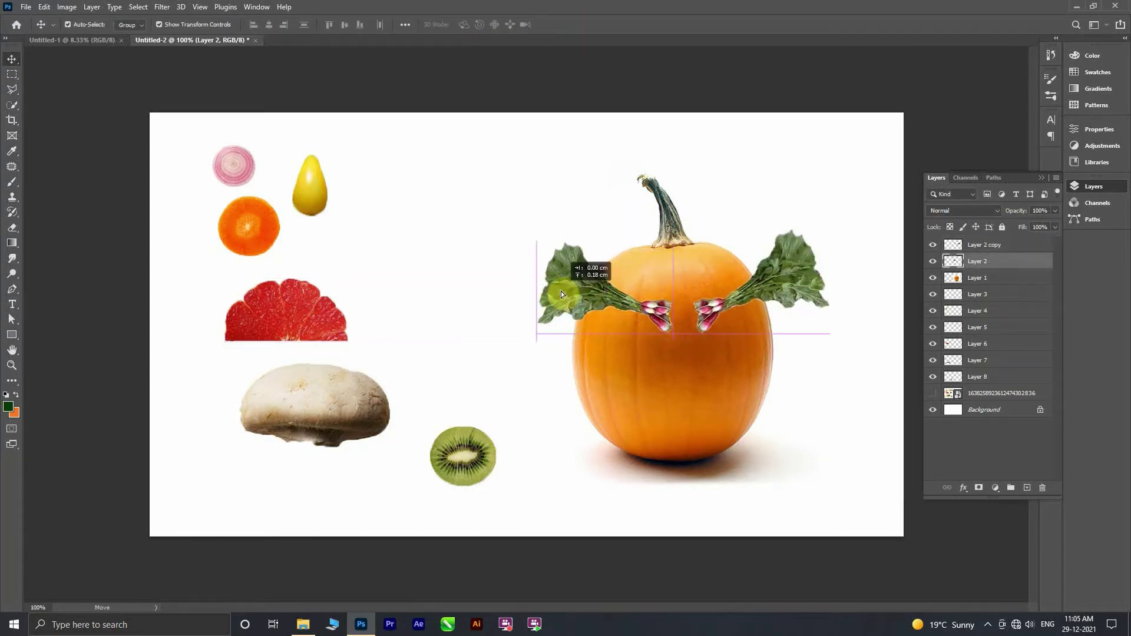
click(769, 289)
drag(829, 229, 819, 236)
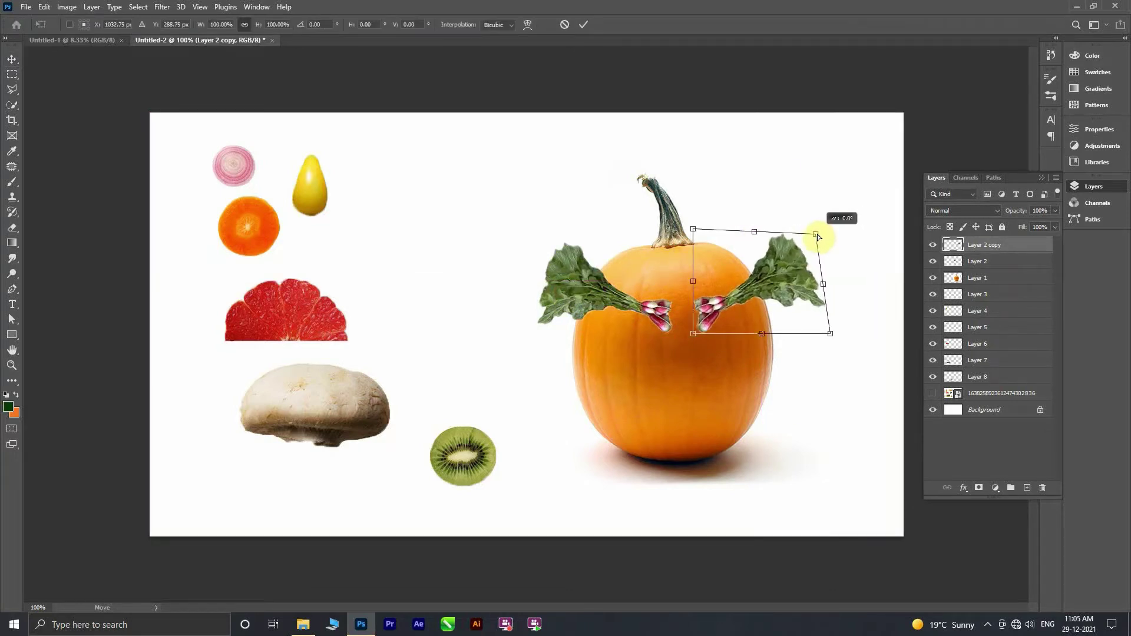
drag(824, 328, 823, 295)
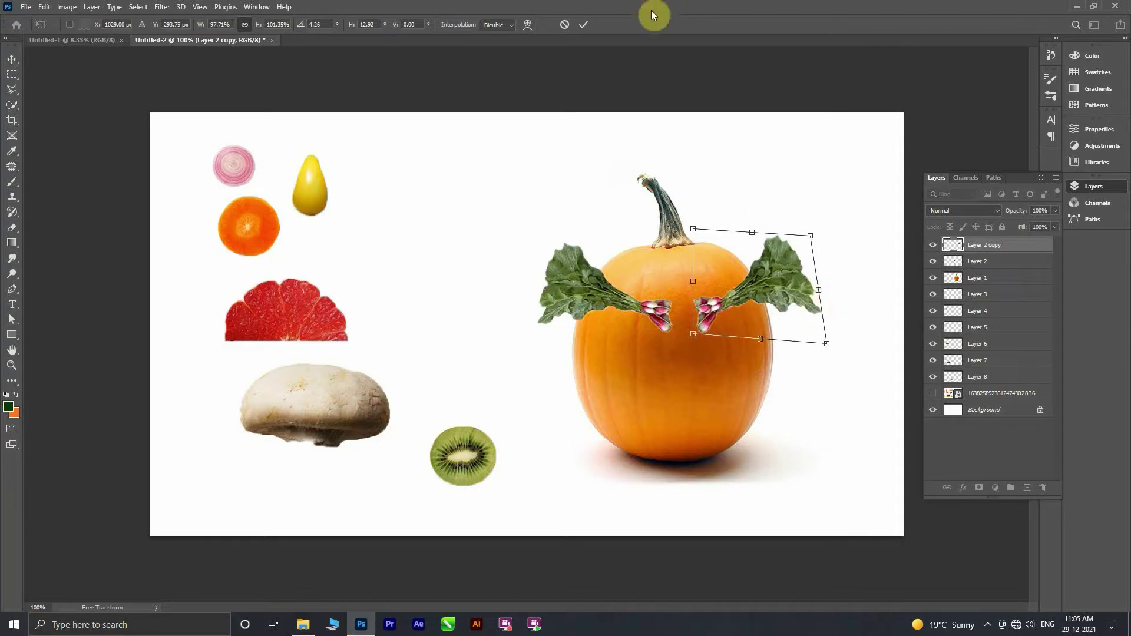
click(583, 24)
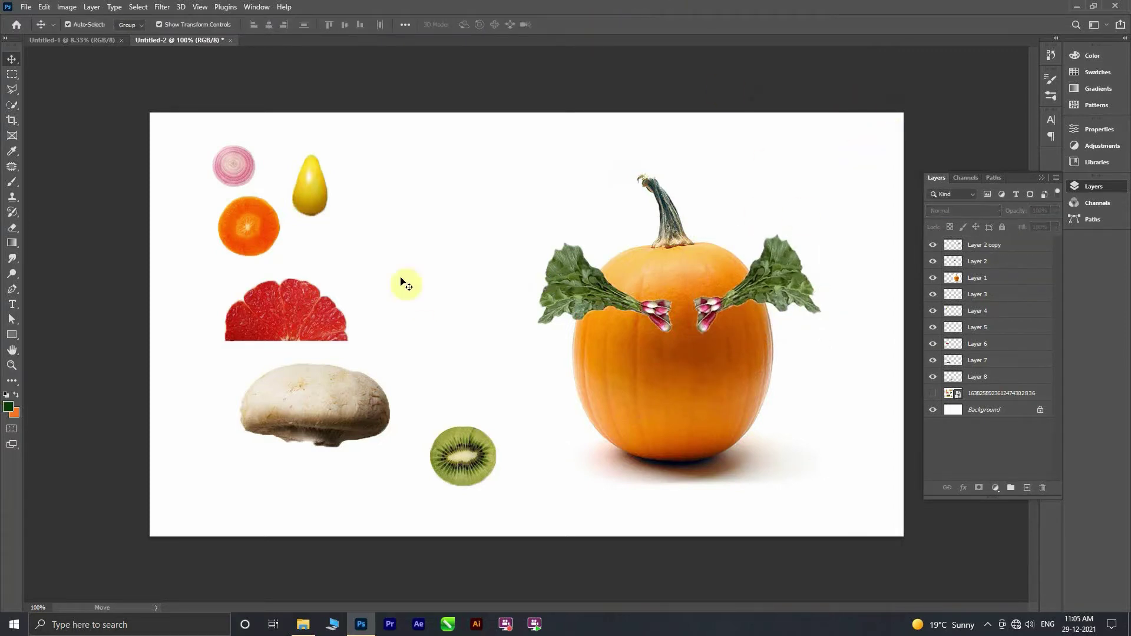
drag(310, 188, 459, 337)
- Raise the pear layer, set it on the pumpkin as the nose, and commit its reshape
drag(1025, 294, 1023, 254)
drag(463, 347, 690, 370)
key(ctrl+t)
mouse_move(708, 398)
mouse_down()
mouse_move(717, 390)
mouse_move(669, 399)
mouse_up()
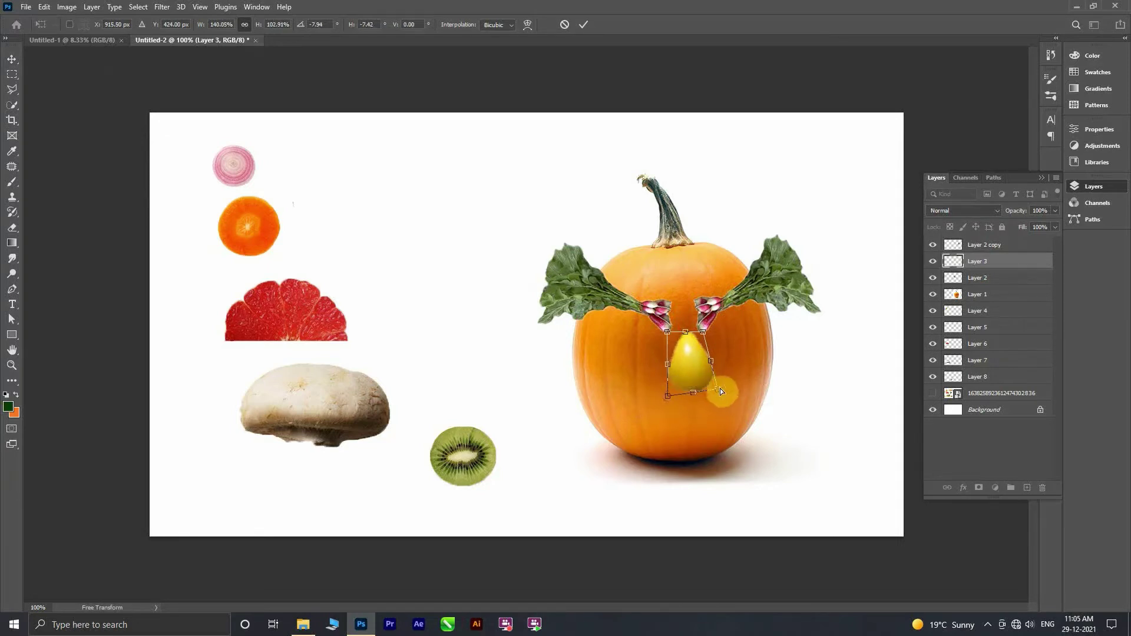
click(583, 24)
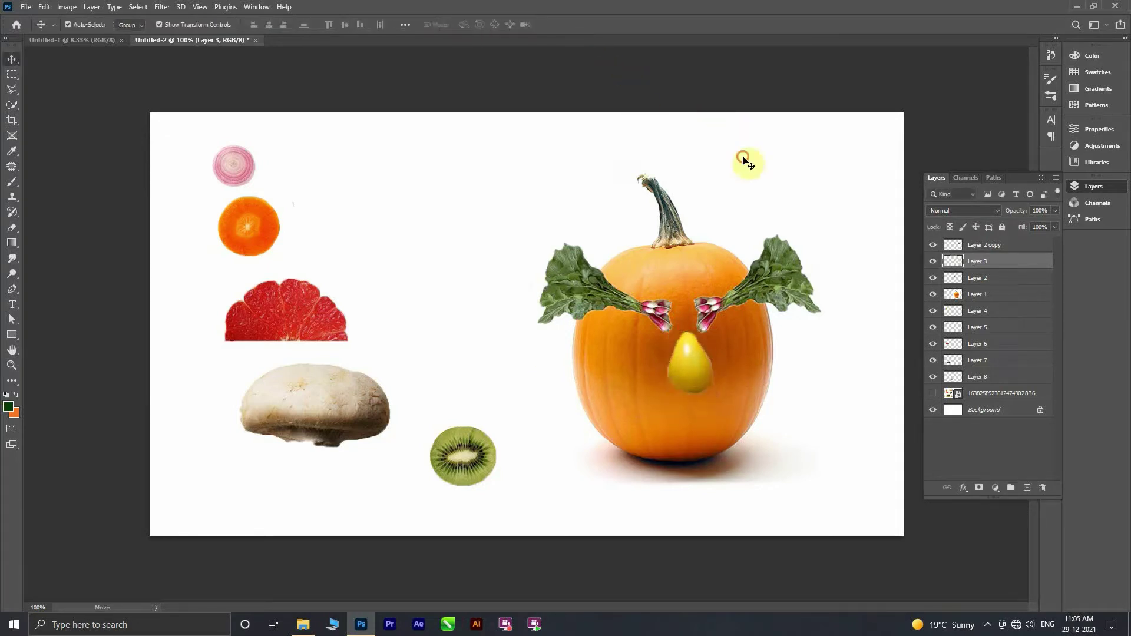
- Raise the carrot and onion slice layers and stack both on the pumpkin's left eye
click(259, 227)
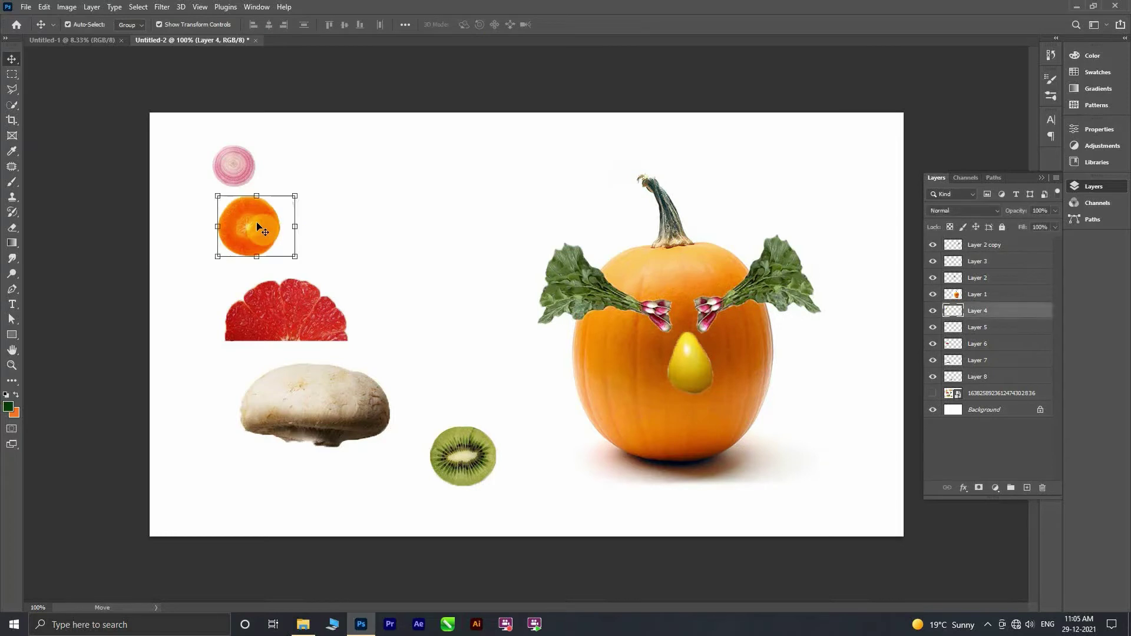
drag(259, 227, 460, 294)
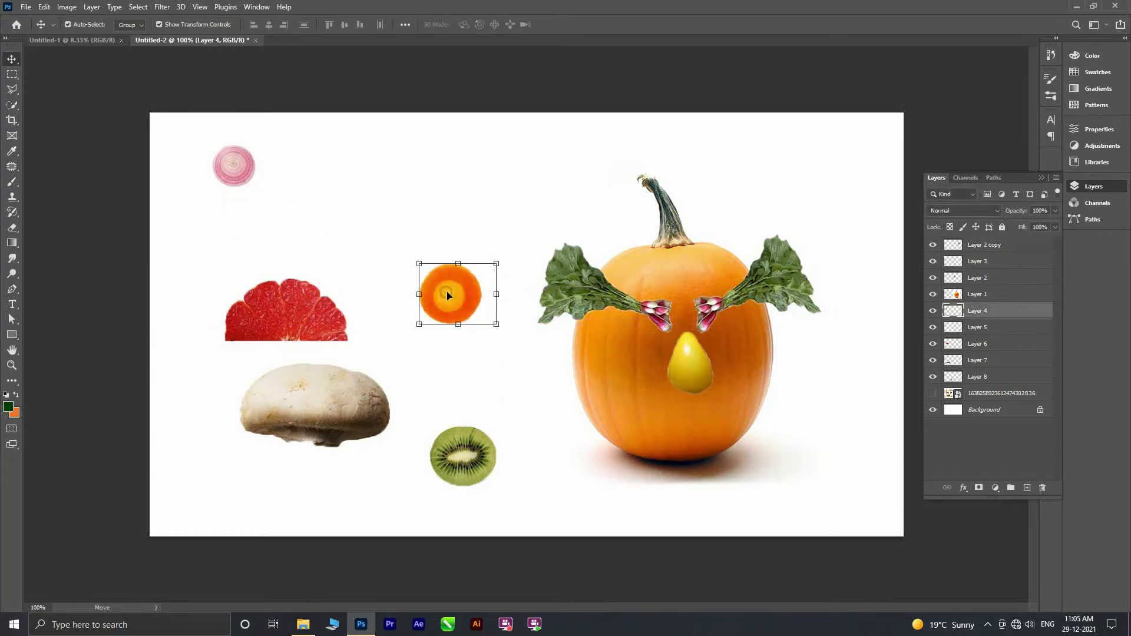
drag(1008, 312, 992, 242)
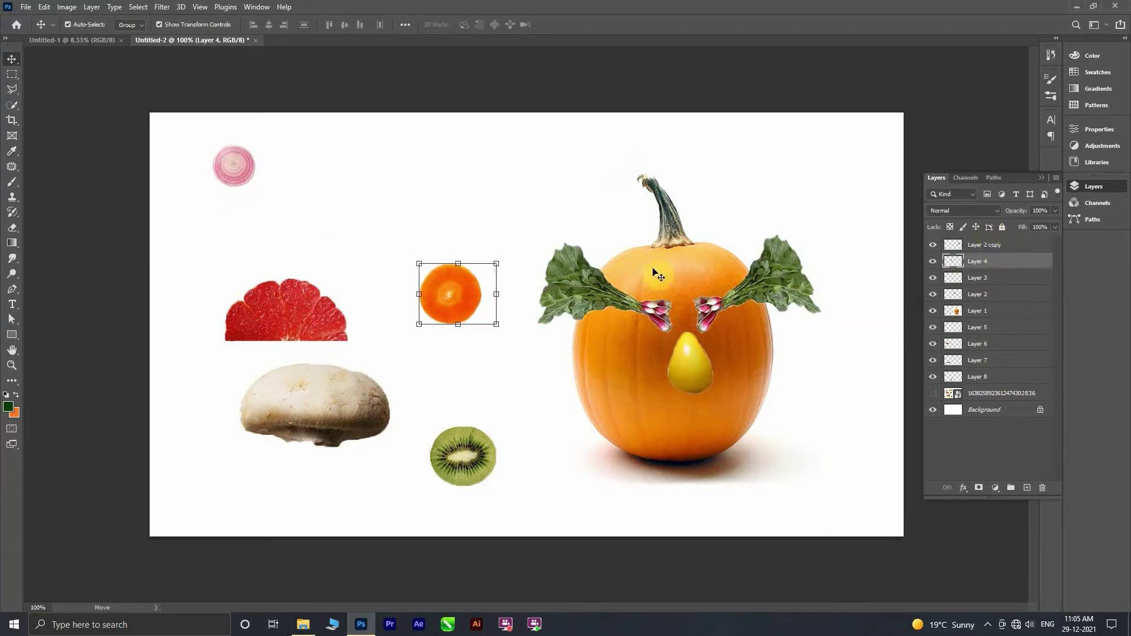
mouse_move(465, 300)
mouse_down()
mouse_move(564, 353)
mouse_move(674, 368)
mouse_move(629, 355)
mouse_up()
click(609, 355)
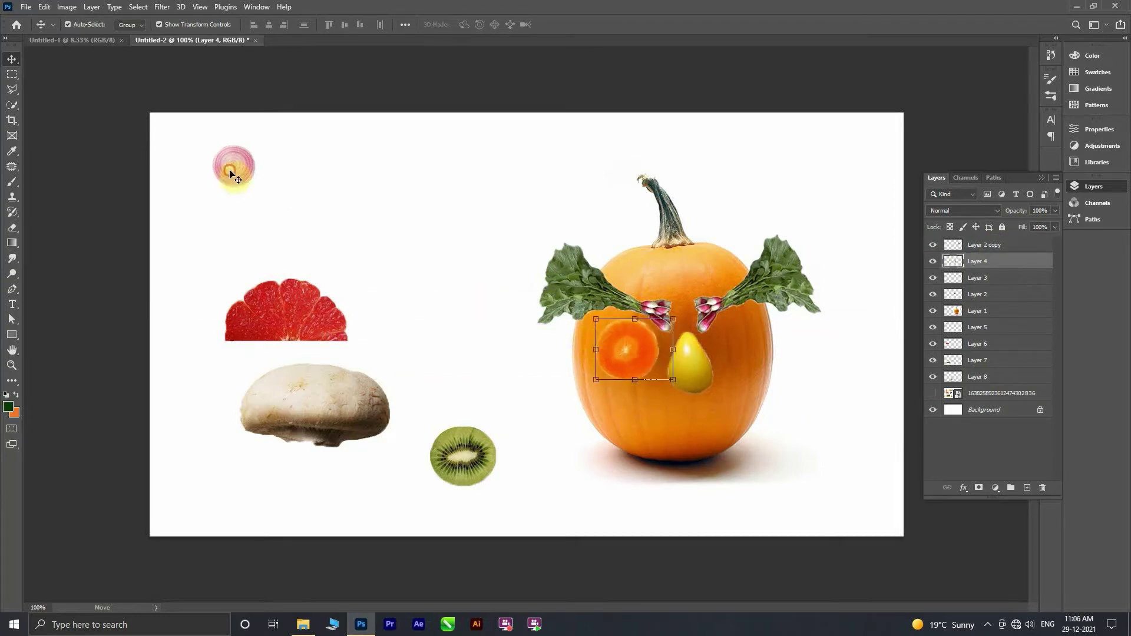
drag(233, 167, 437, 329)
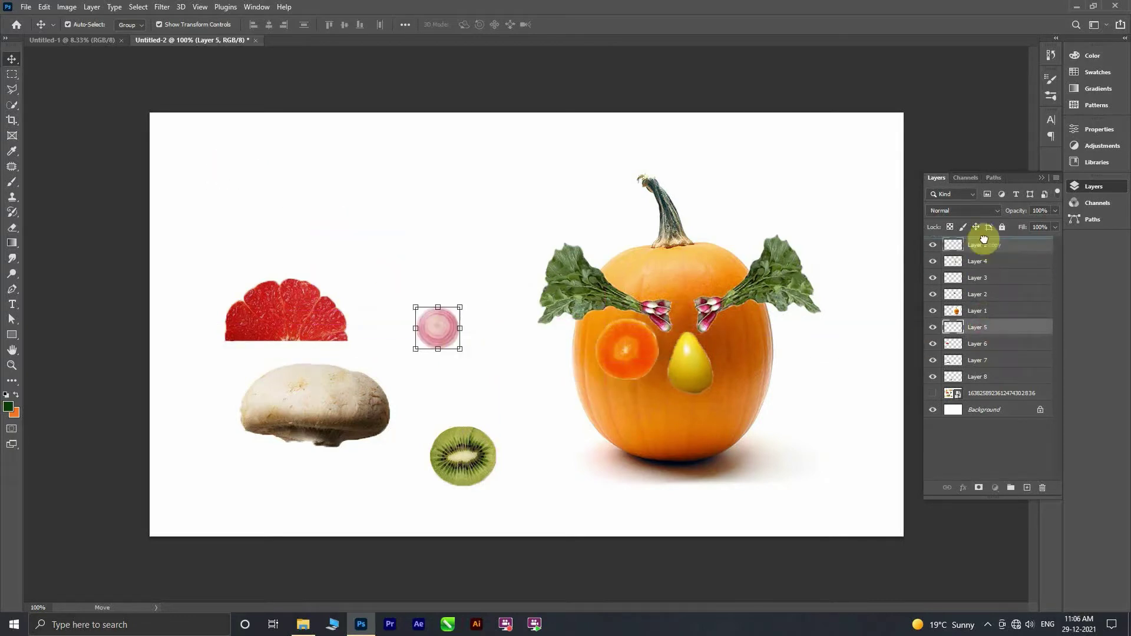
drag(924, 340, 982, 239)
drag(437, 330, 627, 351)
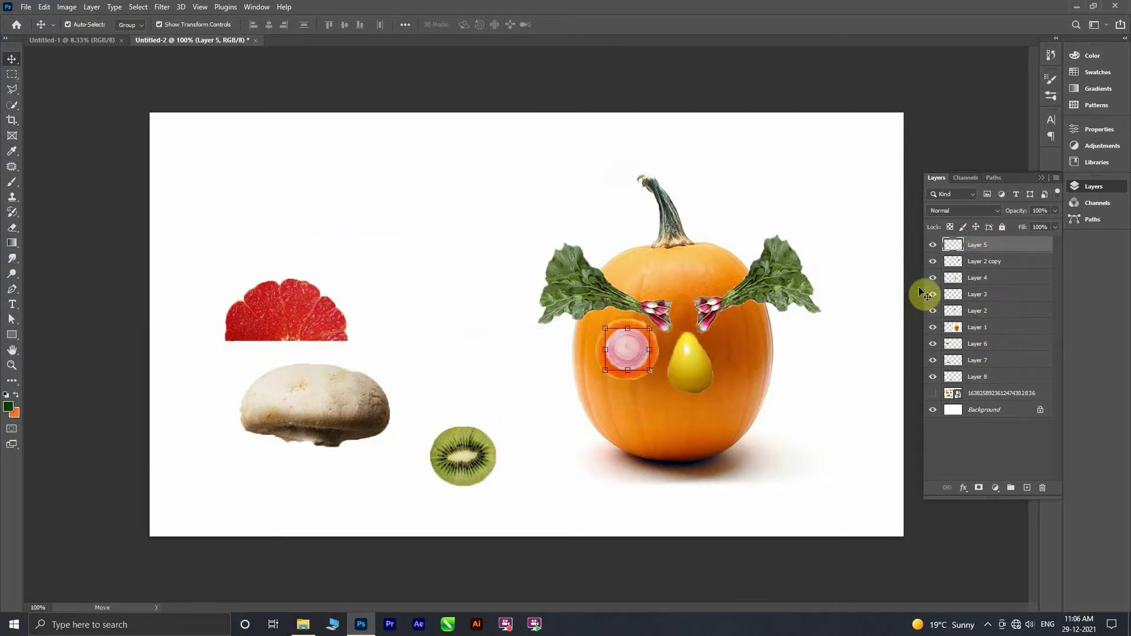
- Merge the onion and carrot slice layers into a single eye layer
click(992, 262)
click(973, 280)
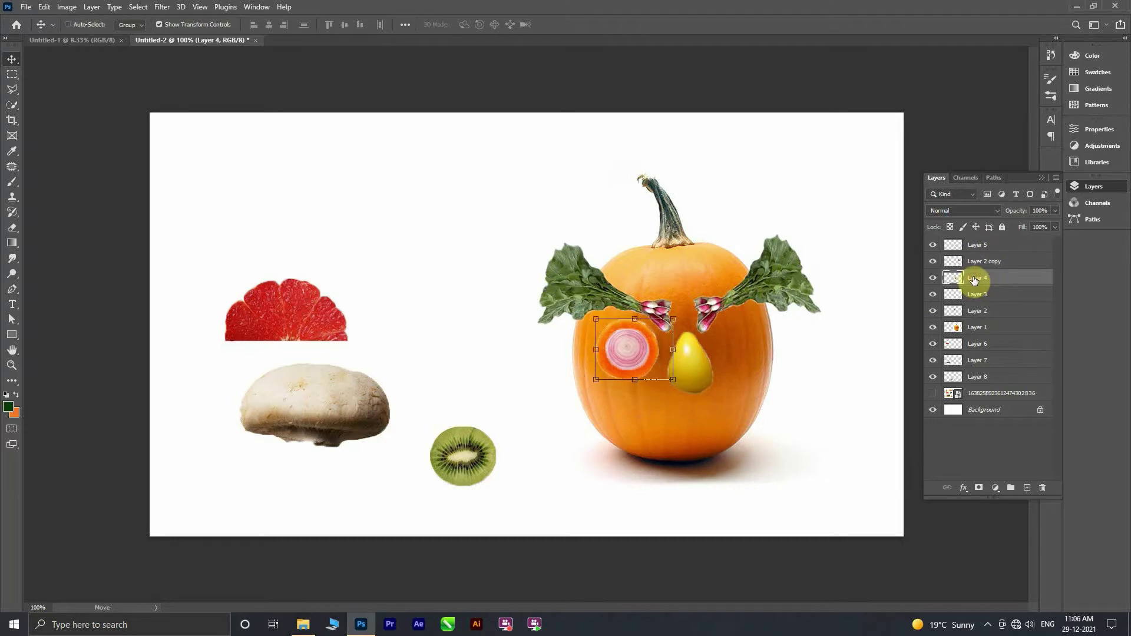
ctrl+click(980, 245)
right_click(989, 245)
click(876, 464)
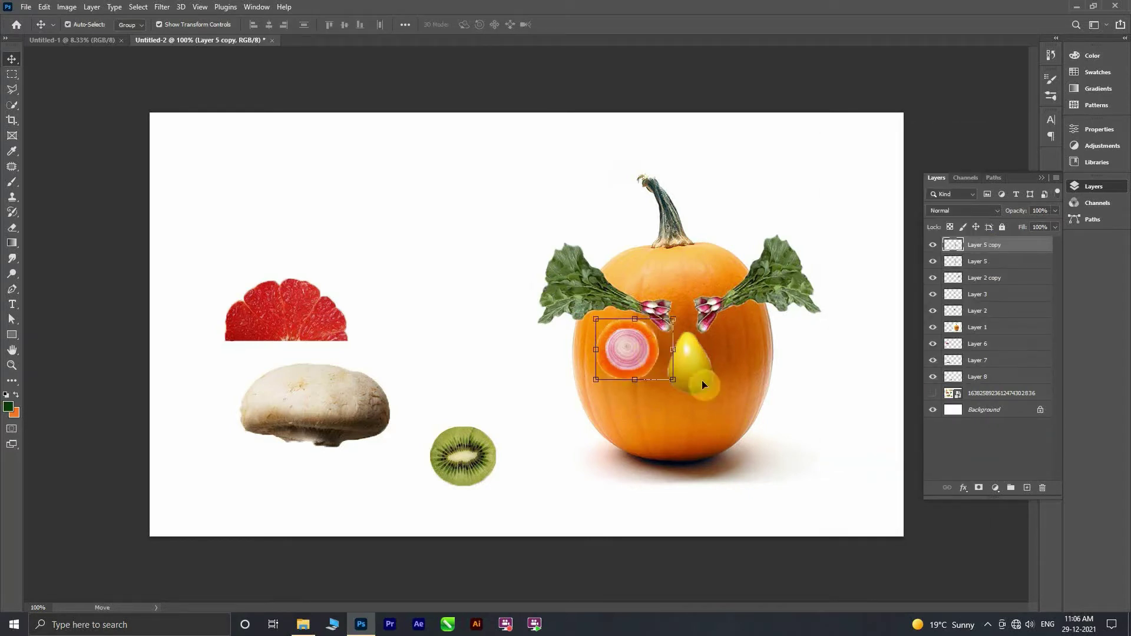
- Copy the eye to the right of the pear nose, then tilt and skew it to fit
drag(650, 354, 755, 347)
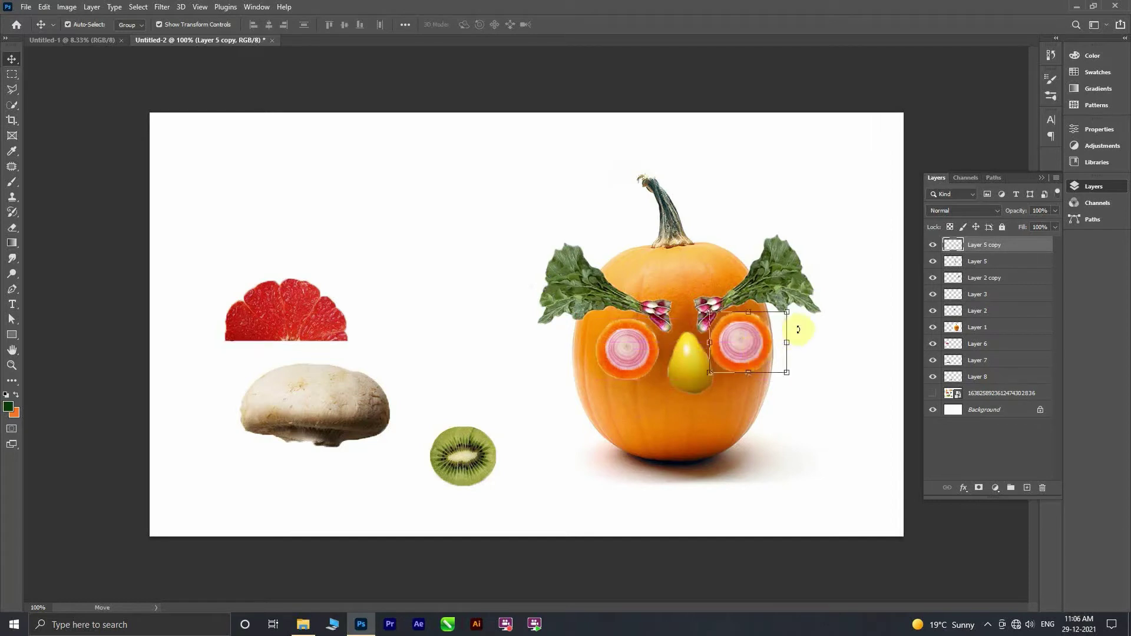
key(ctrl+t)
drag(783, 320, 707, 376)
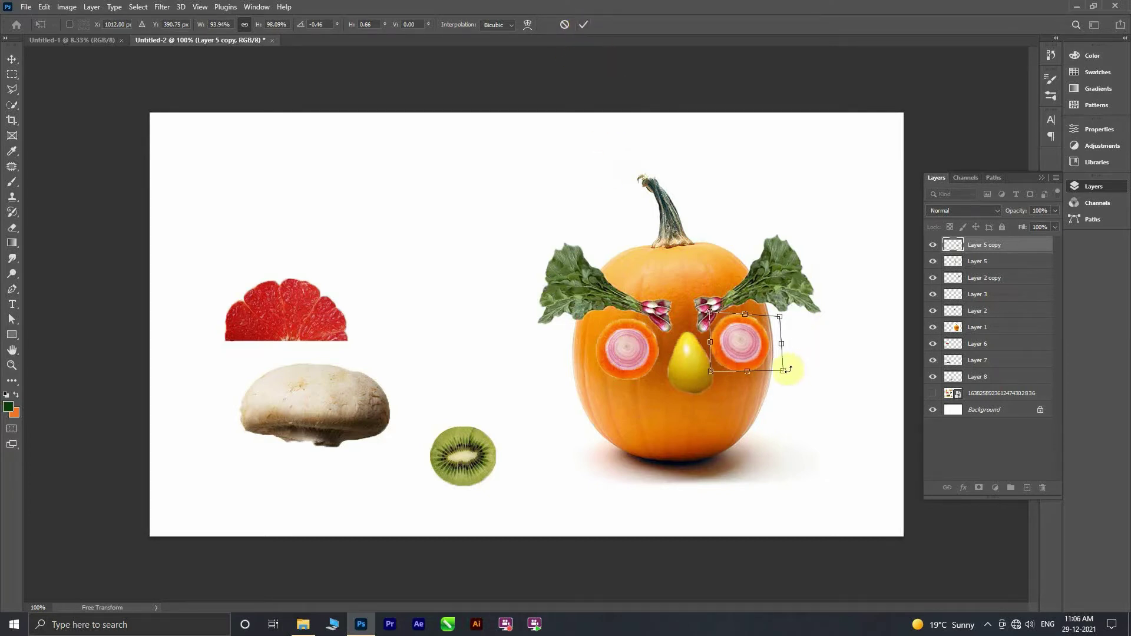
drag(782, 370, 751, 372)
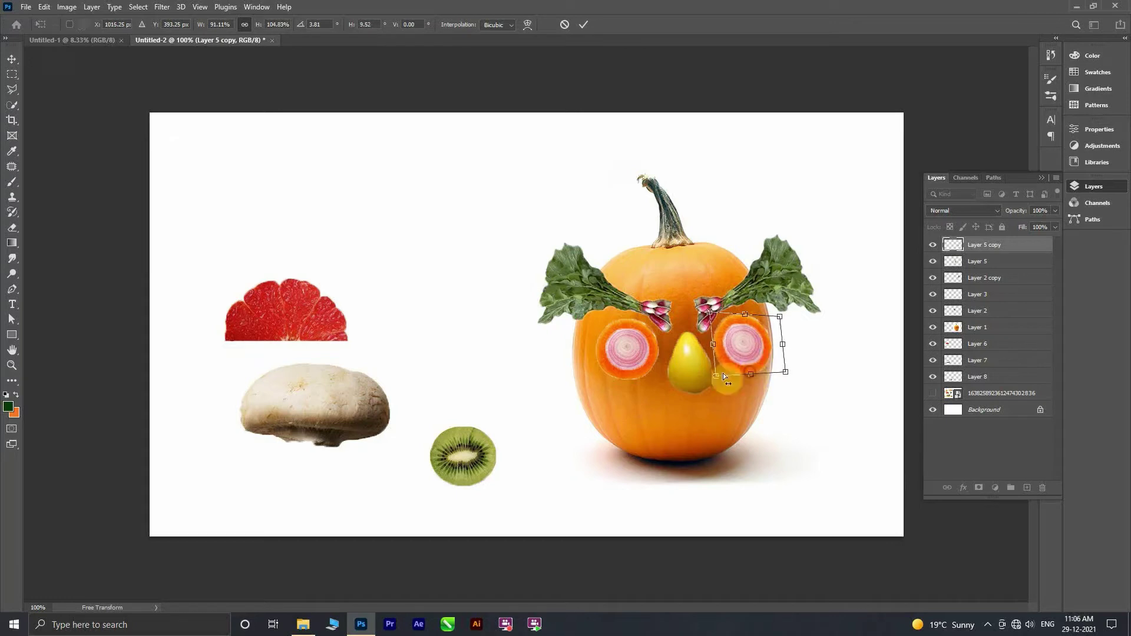
click(583, 24)
- Resize and reshape the left eye with Free Transform and commit it
click(637, 353)
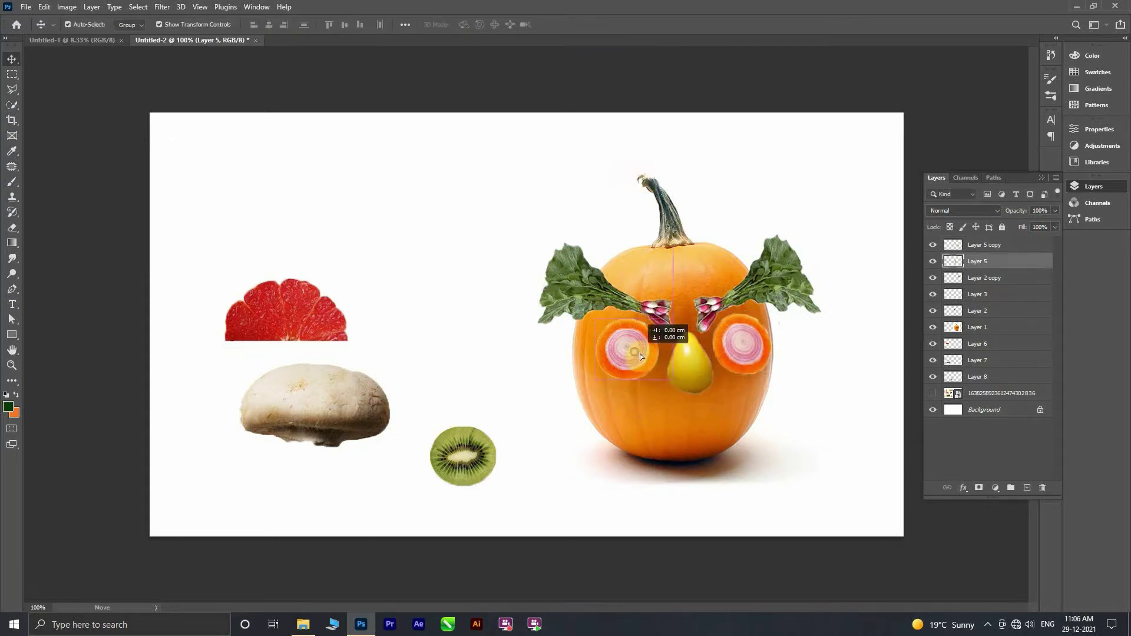
drag(595, 318, 594, 317)
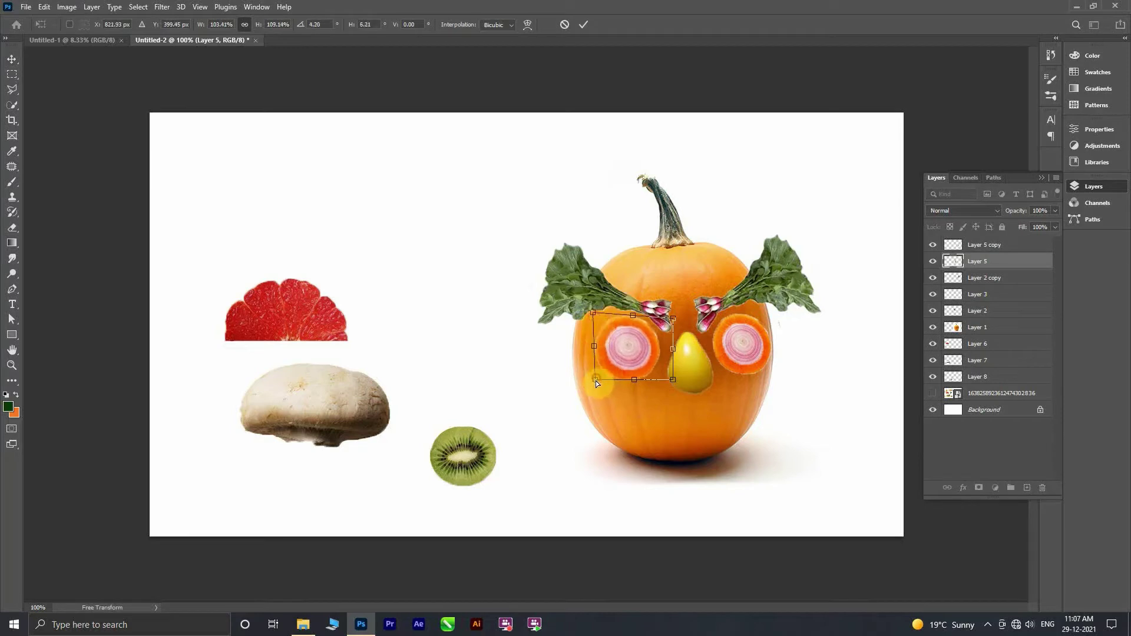
drag(596, 380, 594, 384)
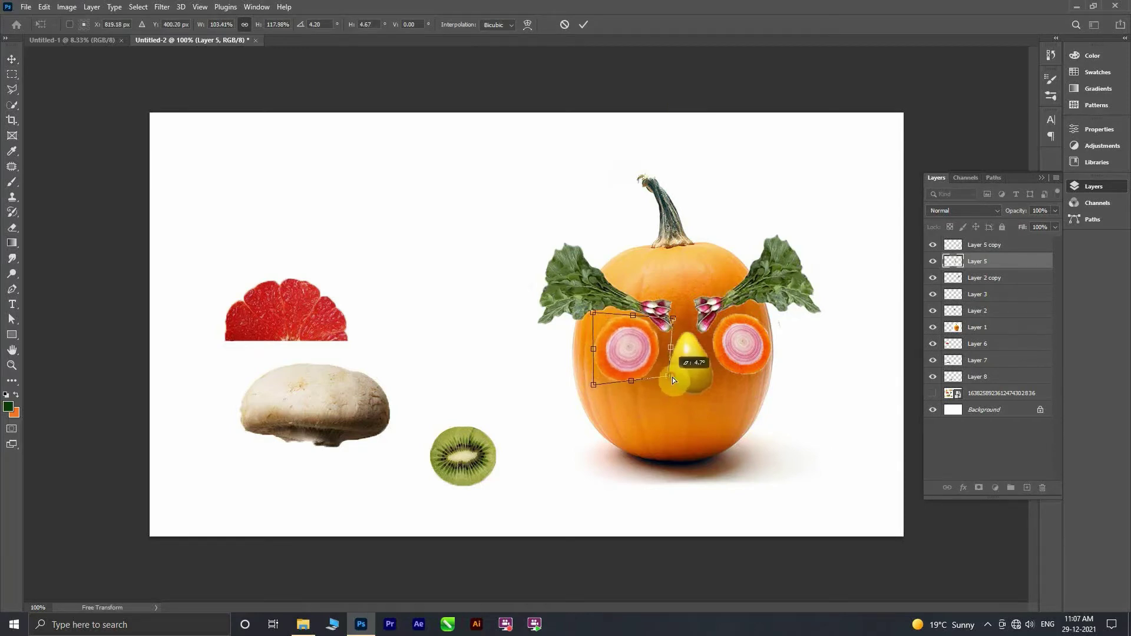
drag(672, 380, 674, 382)
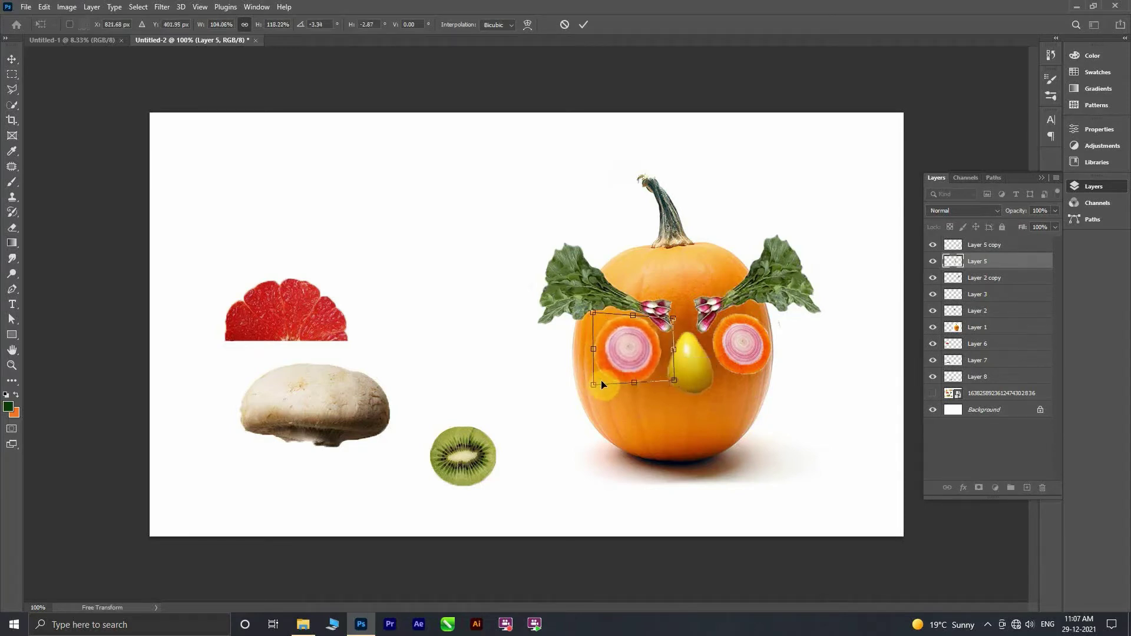
drag(601, 384, 607, 379)
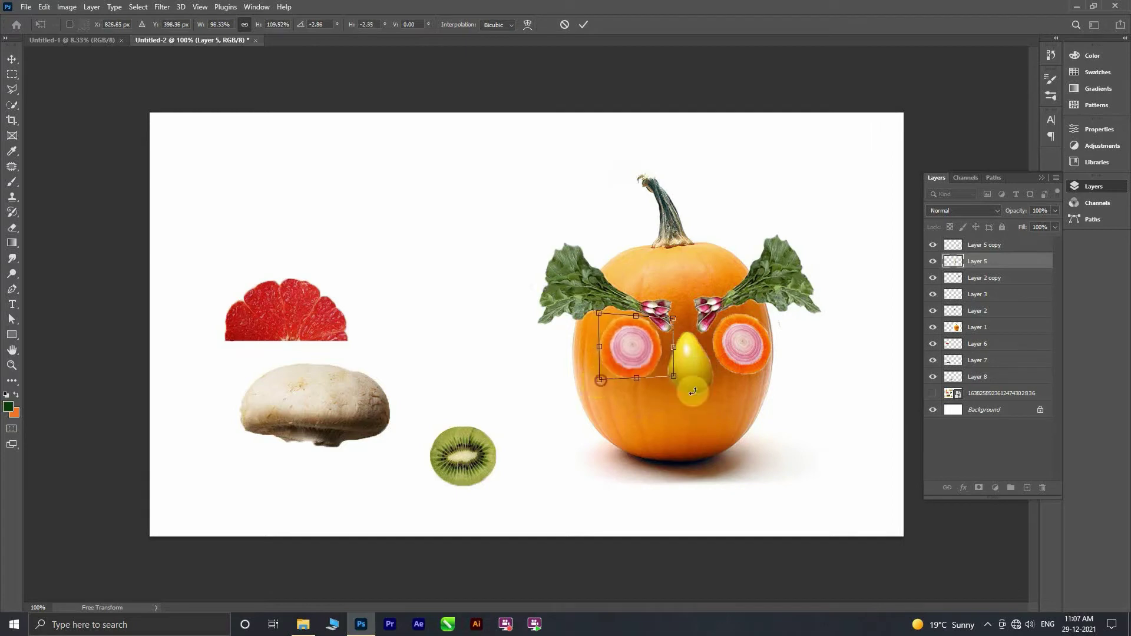
click(585, 28)
click(786, 73)
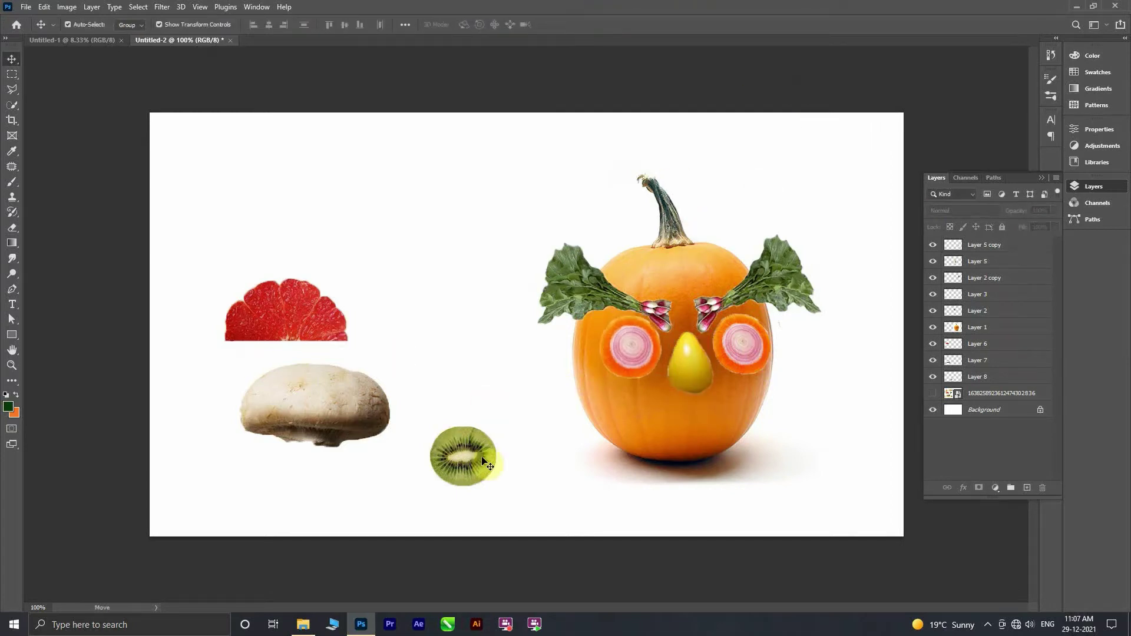
- Raise the kiwi layer above the pumpkin and set the flattened kiwi below the pear nose
drag(477, 455, 491, 424)
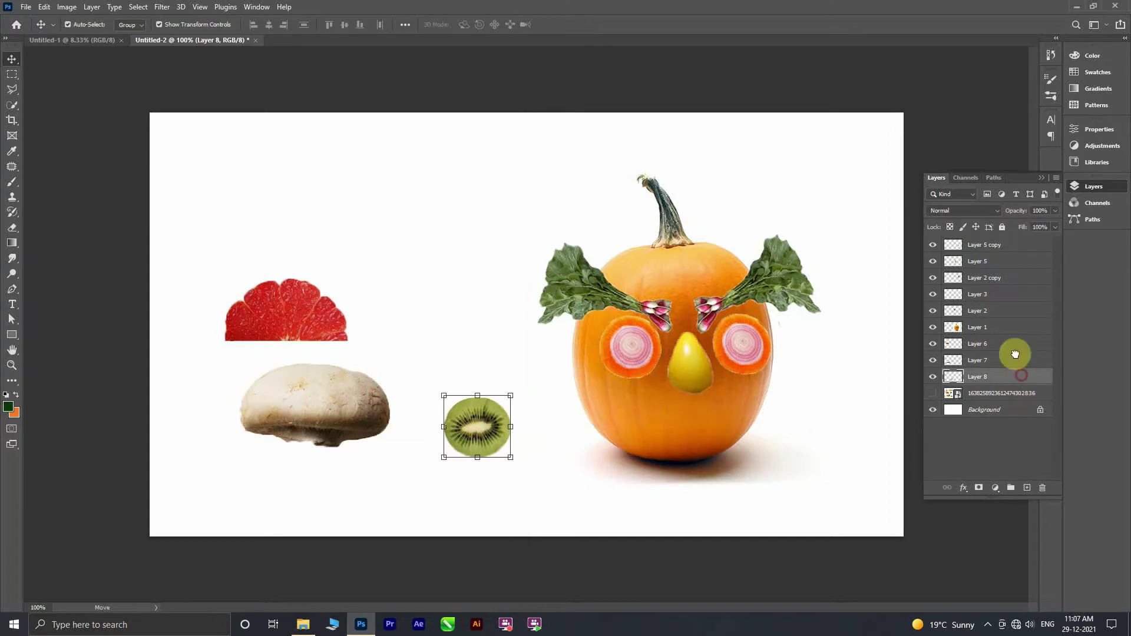
drag(1030, 377, 1025, 269)
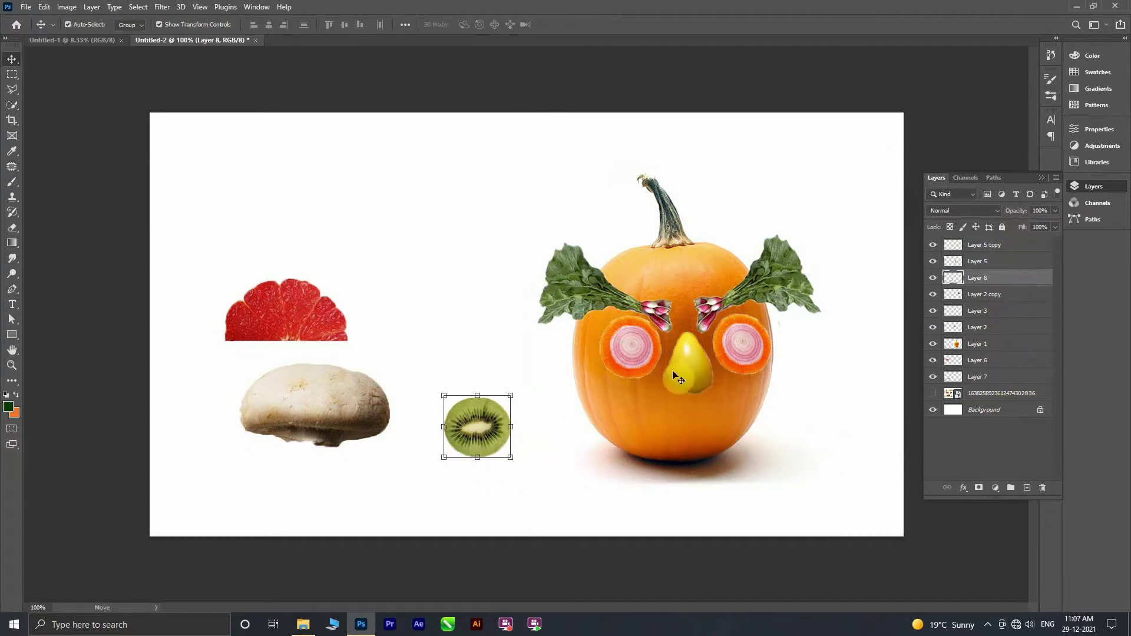
mouse_move(679, 417)
mouse_down()
mouse_move(699, 452)
mouse_move(694, 440)
mouse_move(734, 411)
mouse_move(740, 435)
mouse_up()
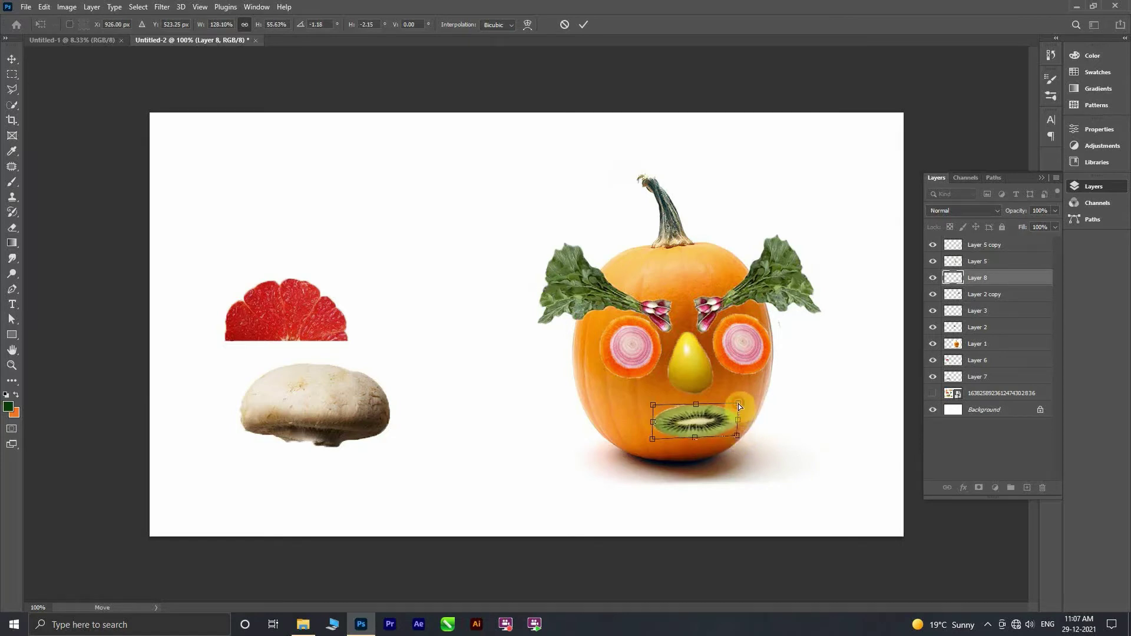
key(Return)
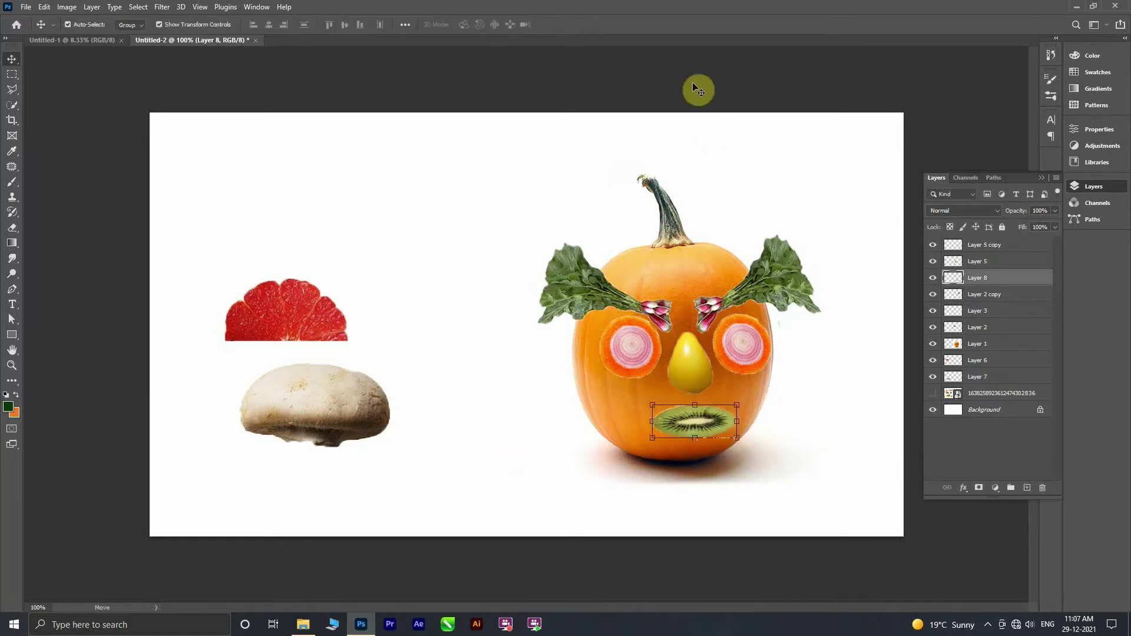
click(696, 88)
- Raise the grapefruit layer and rotate the wedge about -90° upright beside the mushroom cap
click(302, 321)
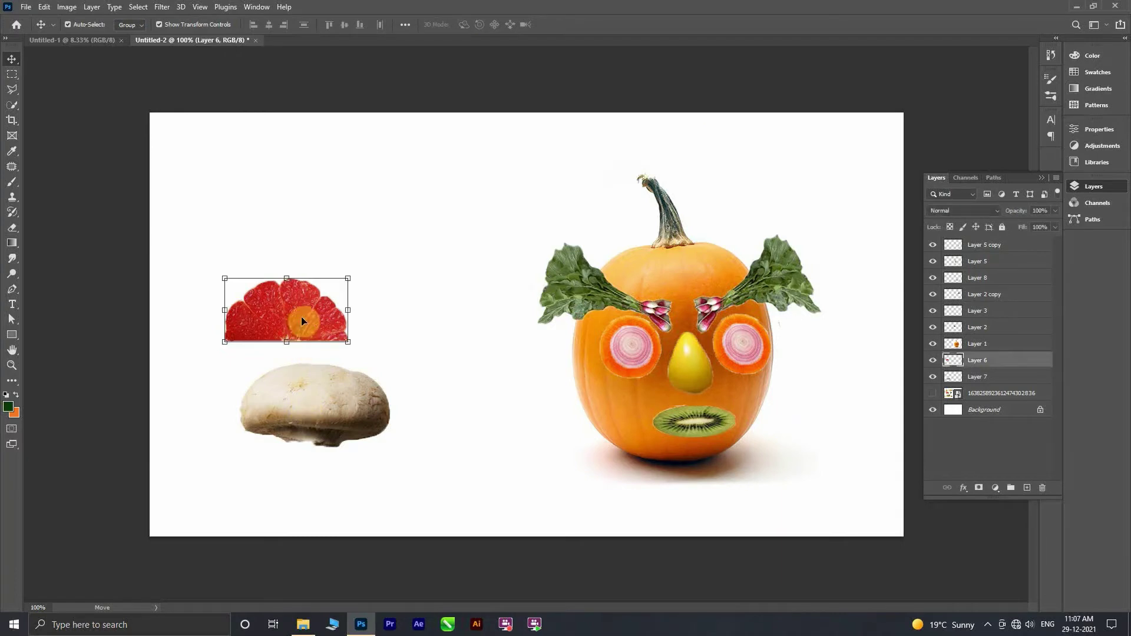
drag(1009, 364, 997, 254)
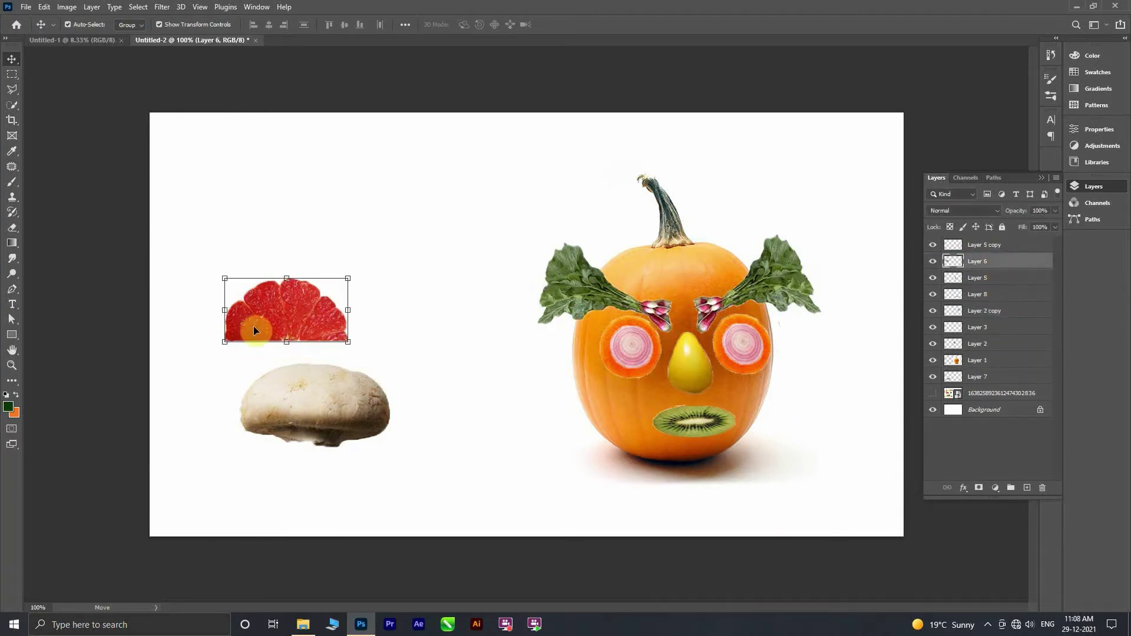
drag(224, 341, 378, 366)
key(Escape)
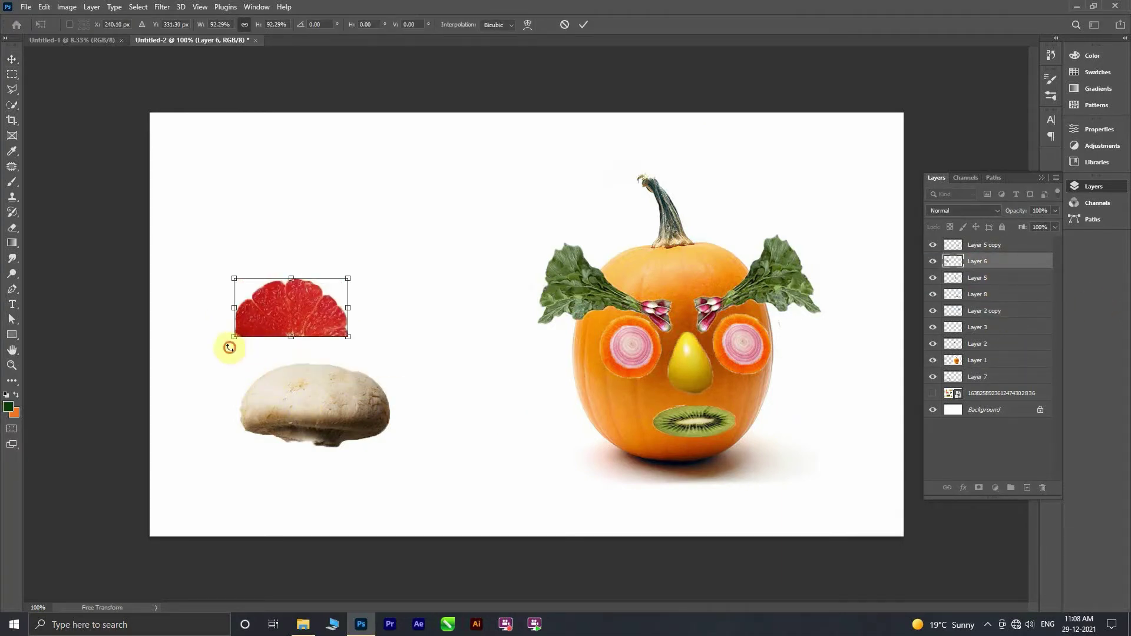
mouse_move(227, 341)
mouse_down()
mouse_move(397, 414)
mouse_move(379, 404)
mouse_up()
mouse_move(302, 313)
mouse_down()
mouse_move(558, 381)
mouse_move(399, 381)
mouse_up()
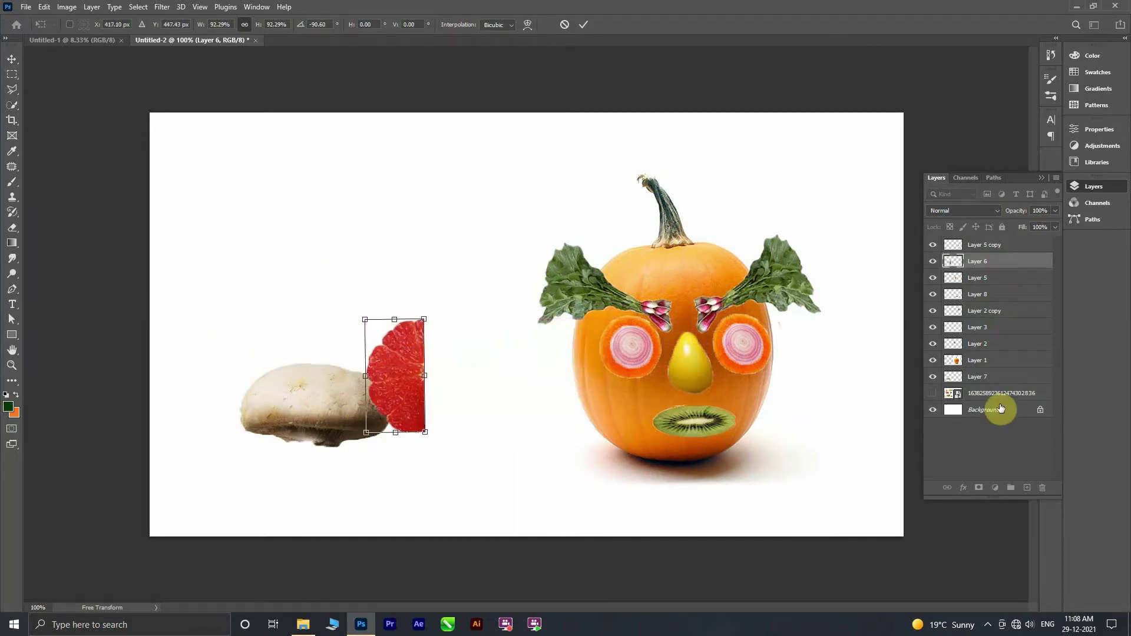
click(977, 361)
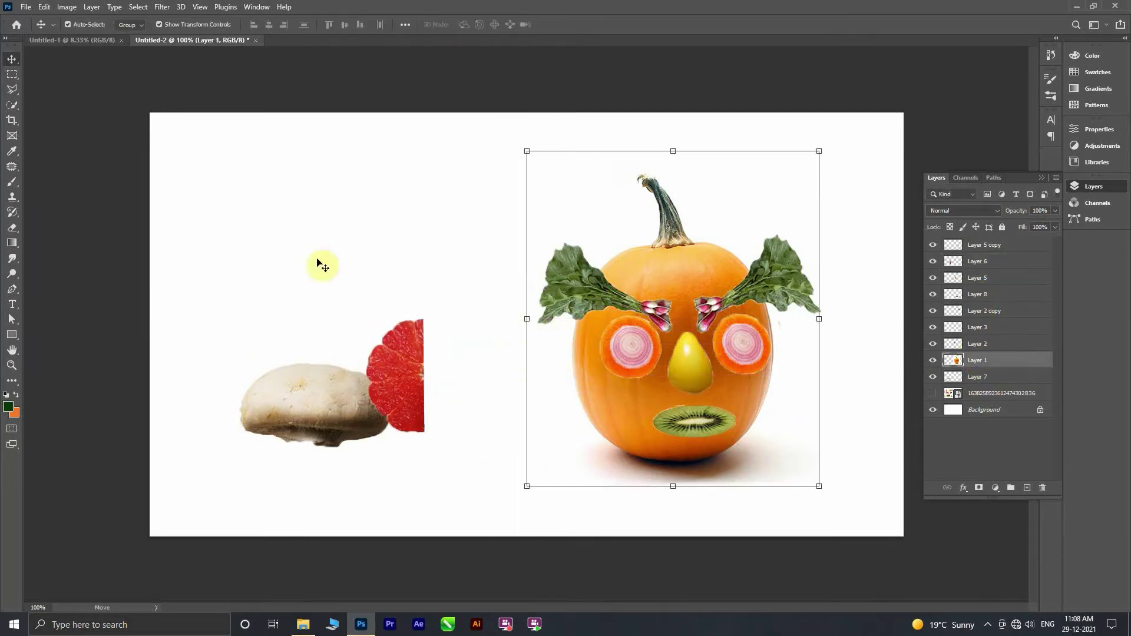
- Magnetic-lasso the white area left of the pumpkin, hide Background, and delete it
right_click(12, 89)
click(73, 100)
right_click(20, 94)
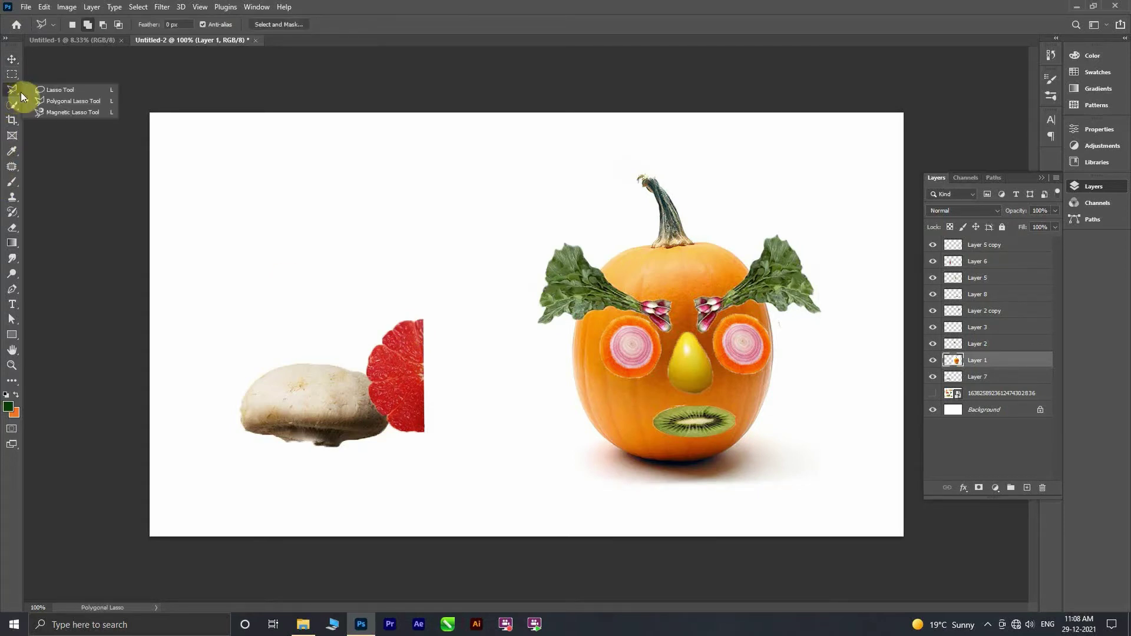
click(64, 113)
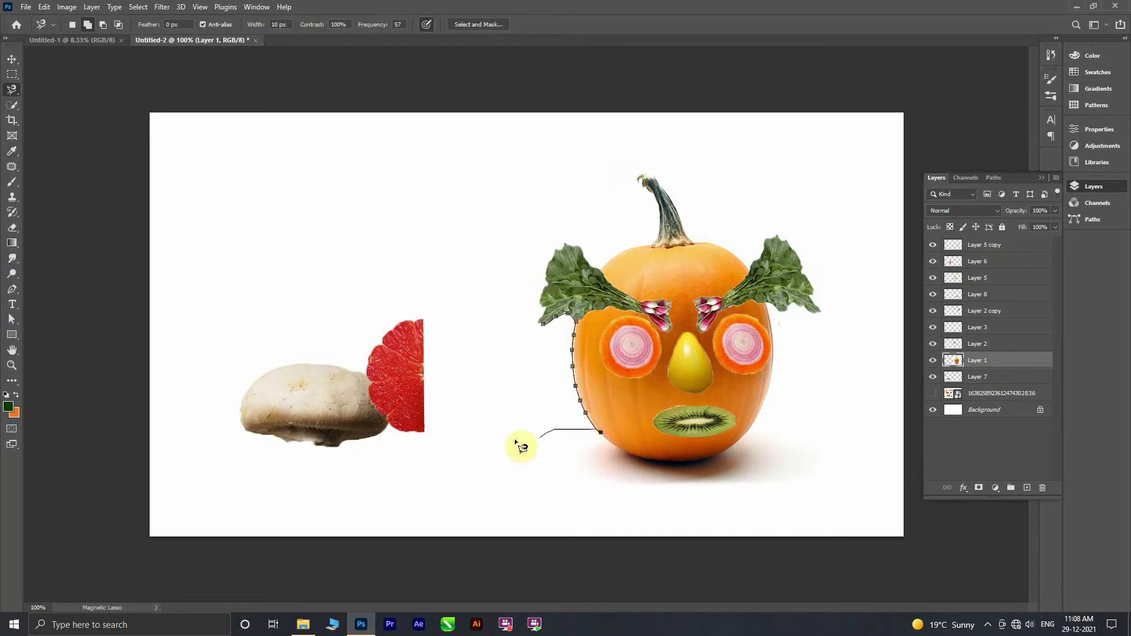
click(544, 325)
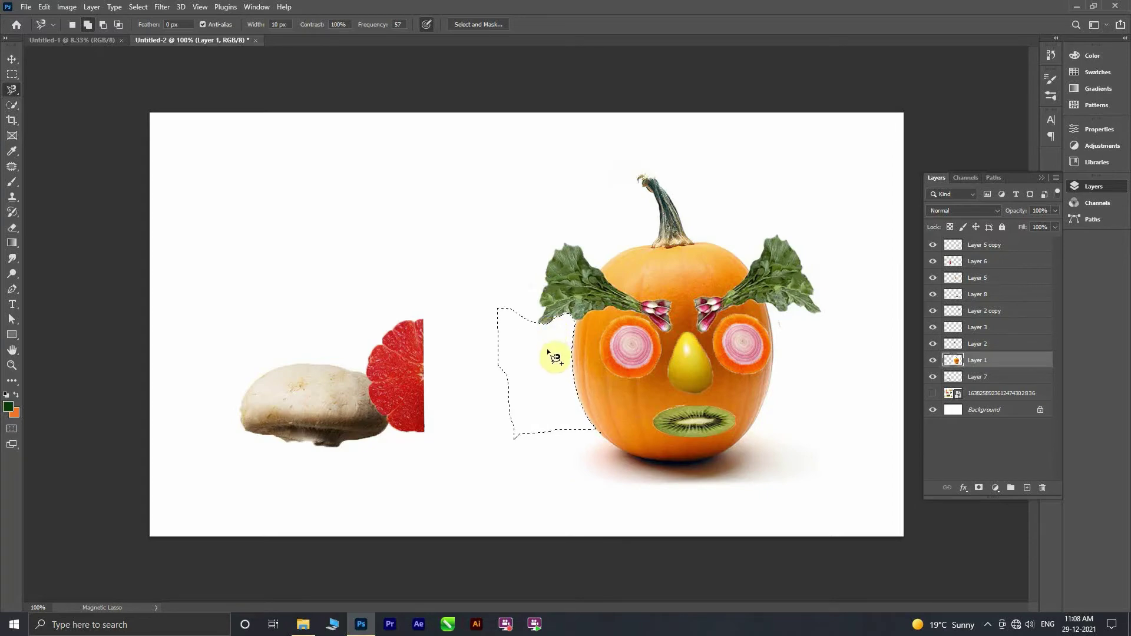
click(932, 410)
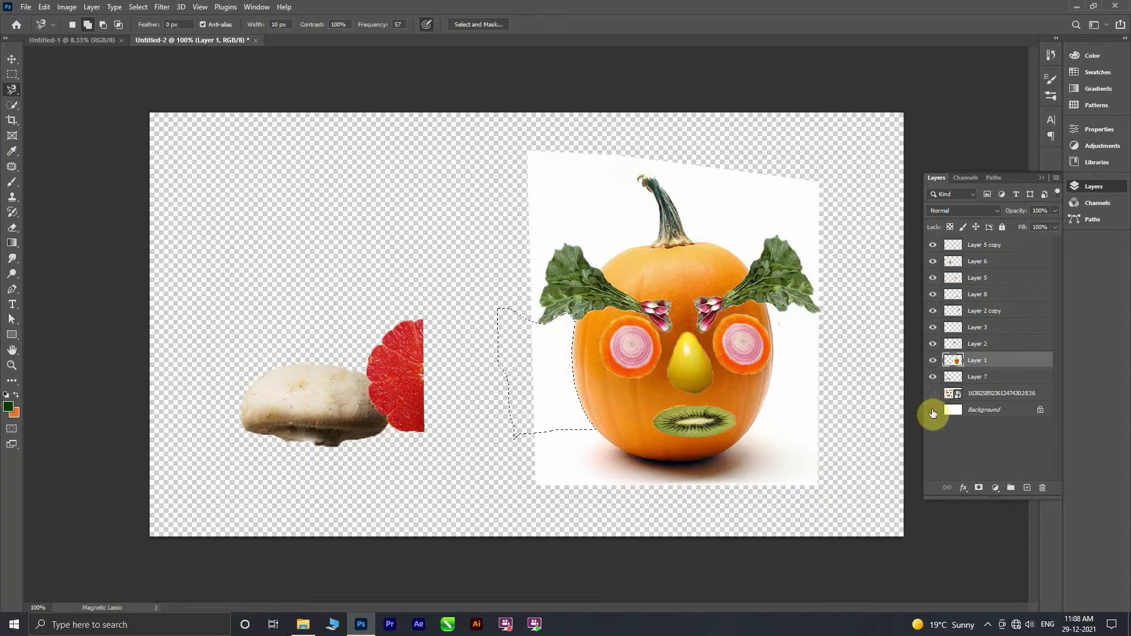
right_click(361, 255)
key(Escape)
key(Delete)
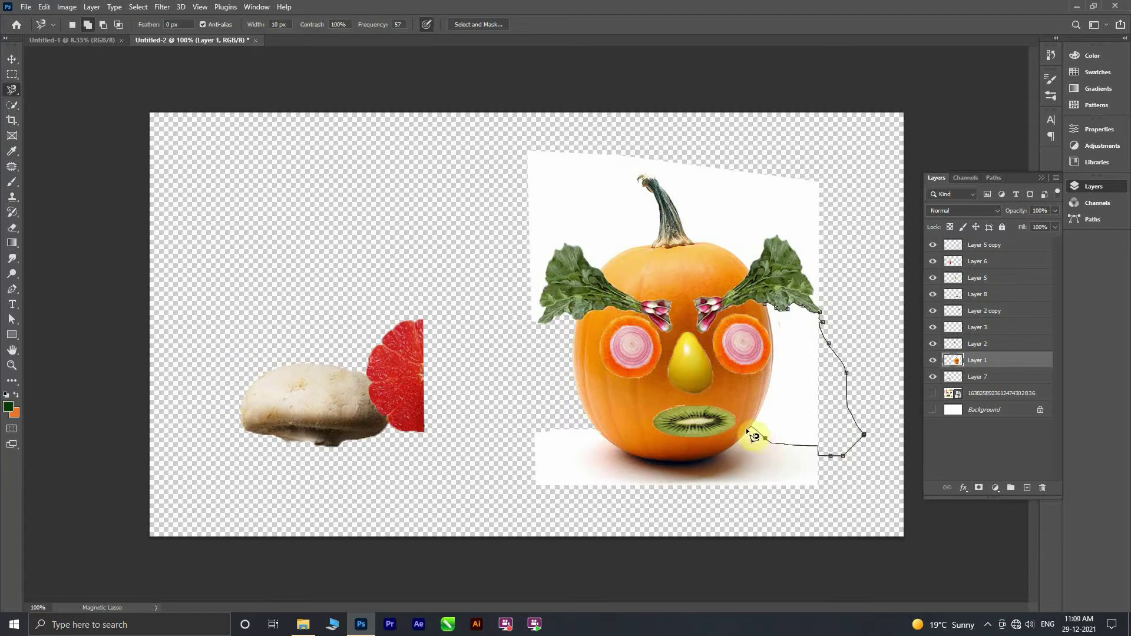
- Delete the white area right of the pumpkin and deselect
click(773, 314)
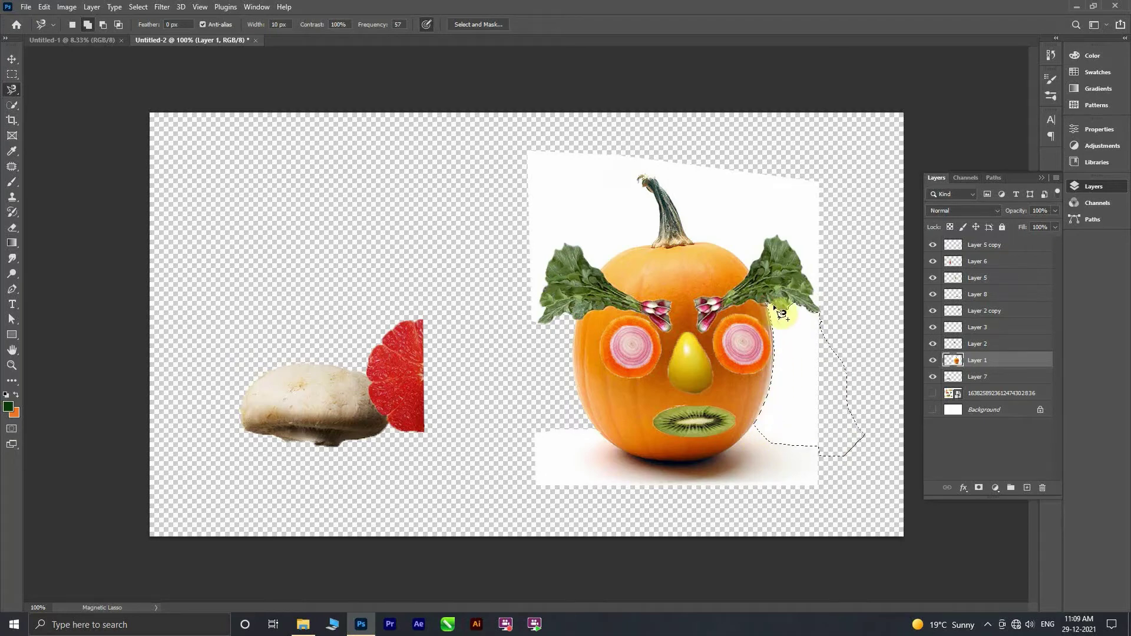
key(Delete)
key(ctrl+d)
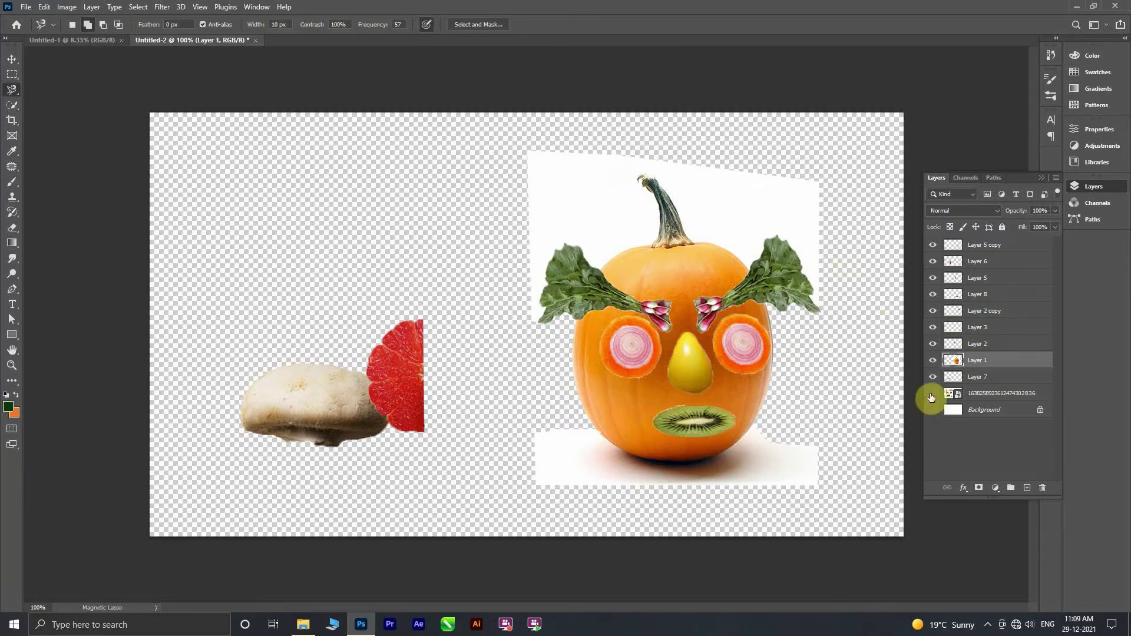
click(12, 58)
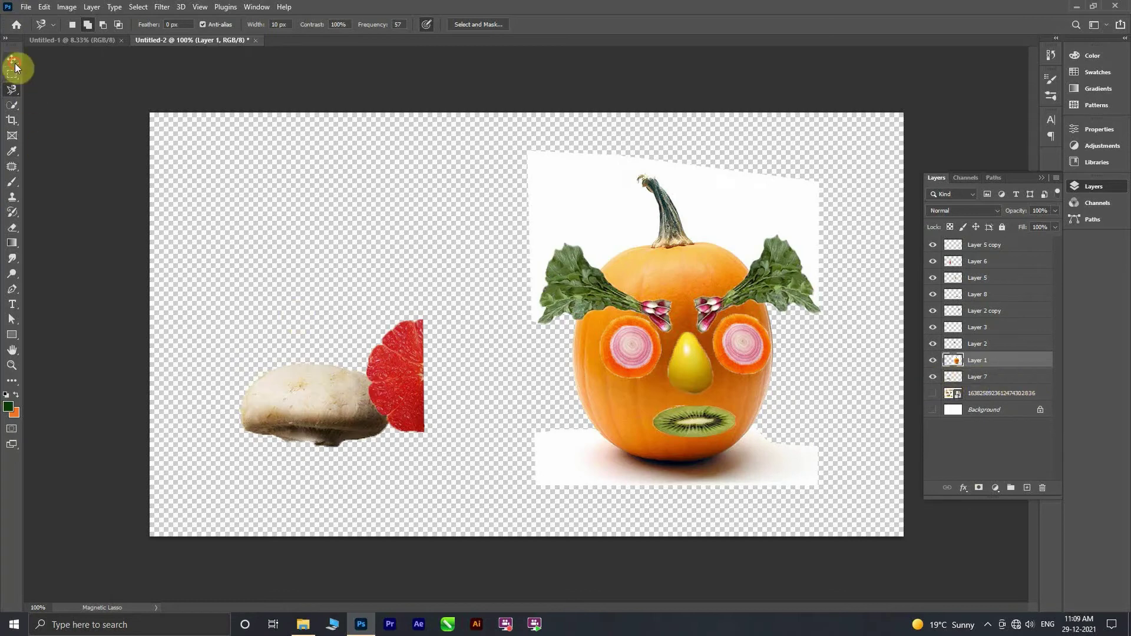
- Place the grapefruit slice left of the pumpkin, below Layer 1, scaled to about 78%
drag(419, 390, 560, 385)
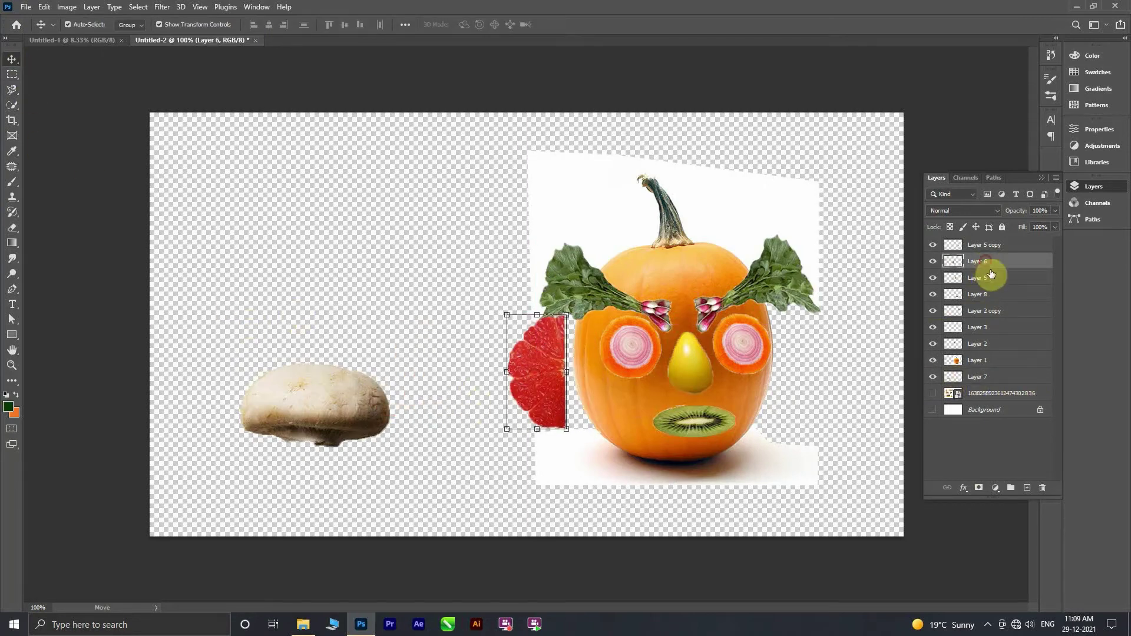
drag(978, 298, 978, 368)
mouse_move(567, 429)
mouse_down()
mouse_move(554, 404)
mouse_move(563, 370)
mouse_up()
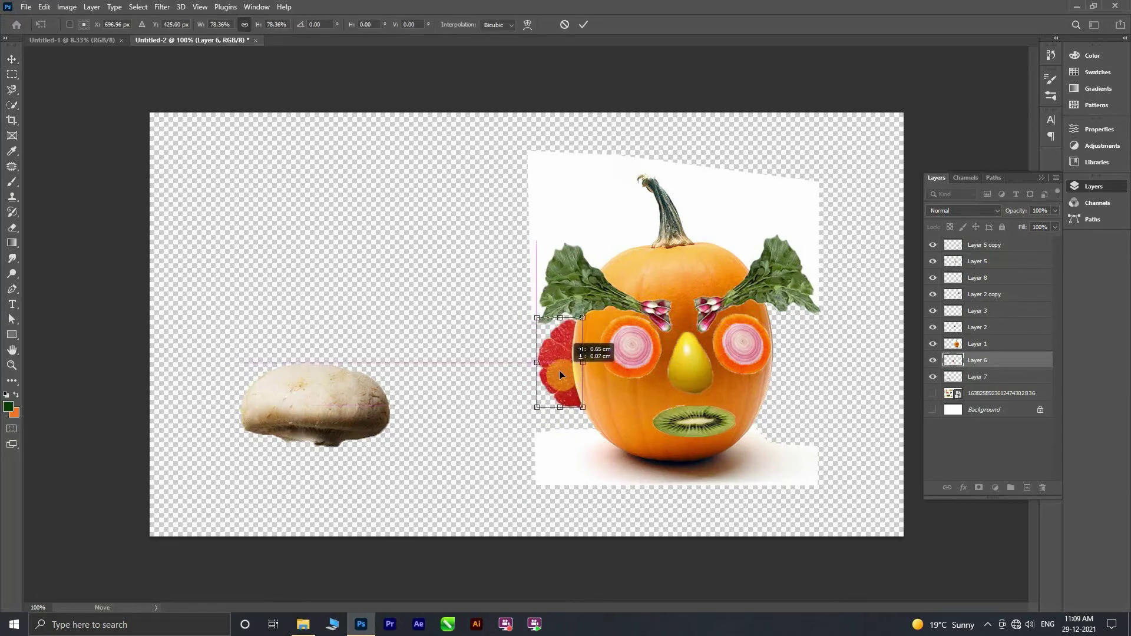
click(807, 380)
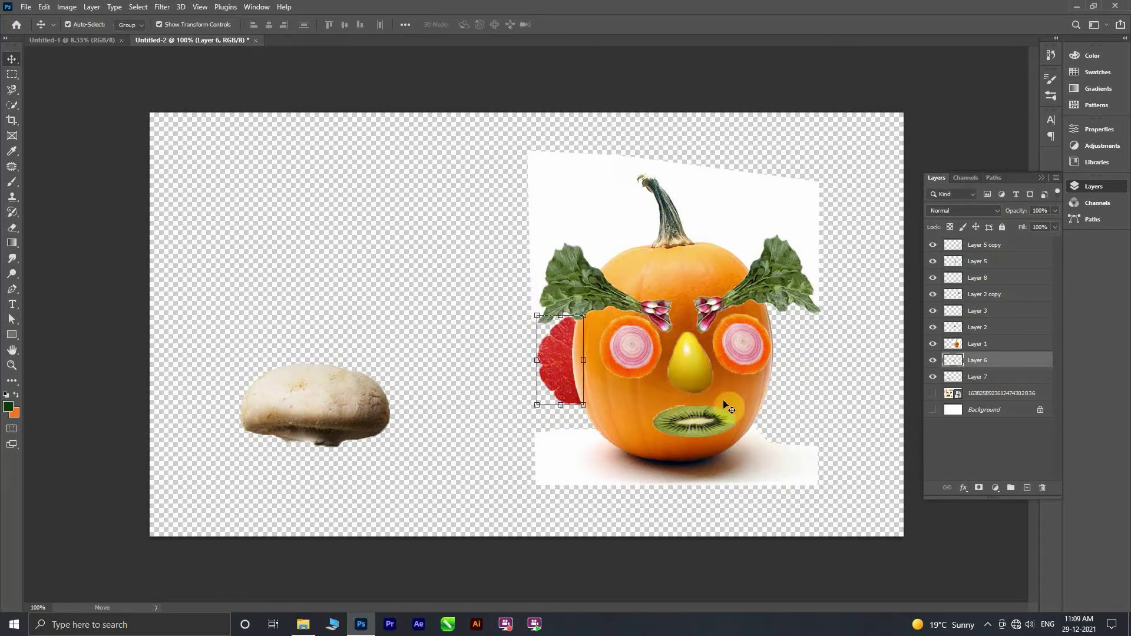
- Duplicate the slice, flip it horizontally on the pumpkin's right side, and skew it to hug
key(ctrl+j)
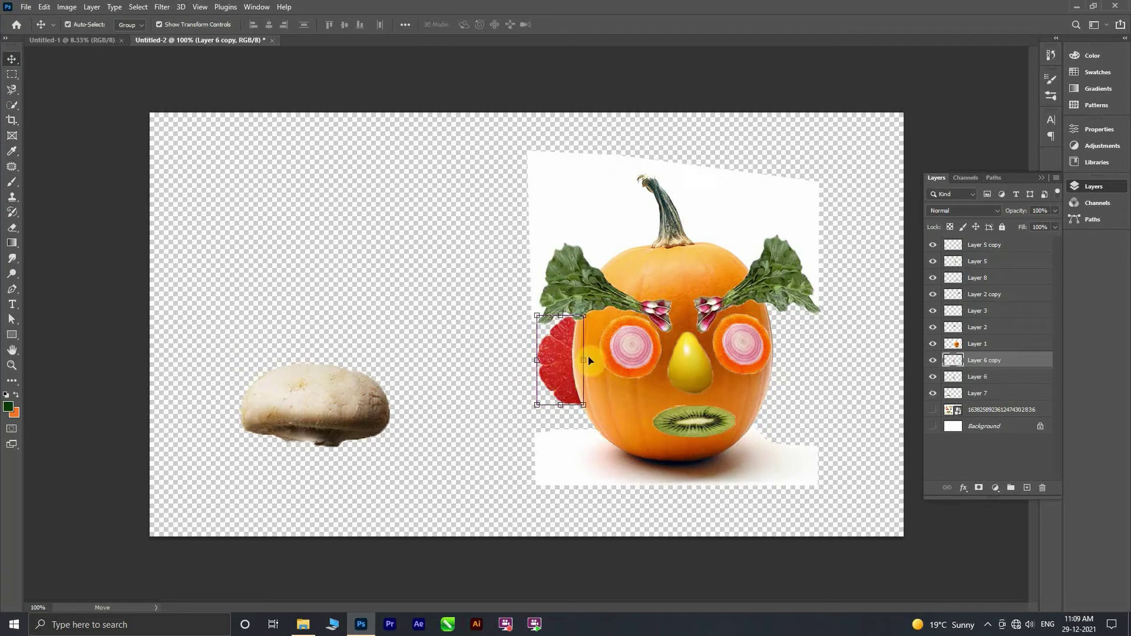
drag(560, 377, 795, 377)
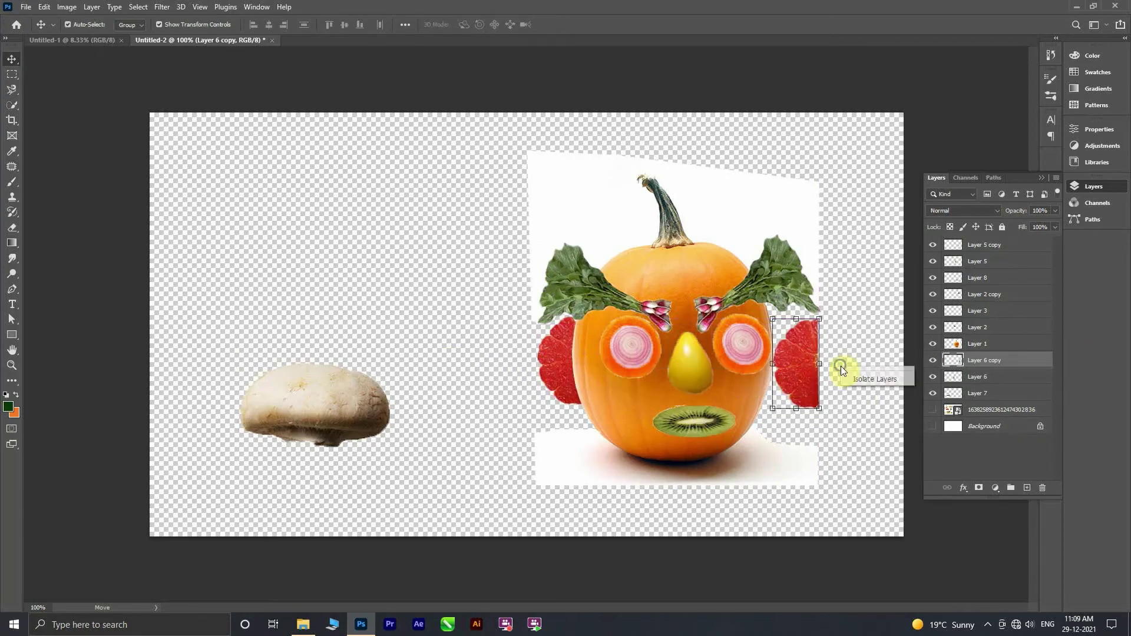
key(Escape)
key(ctrl+t)
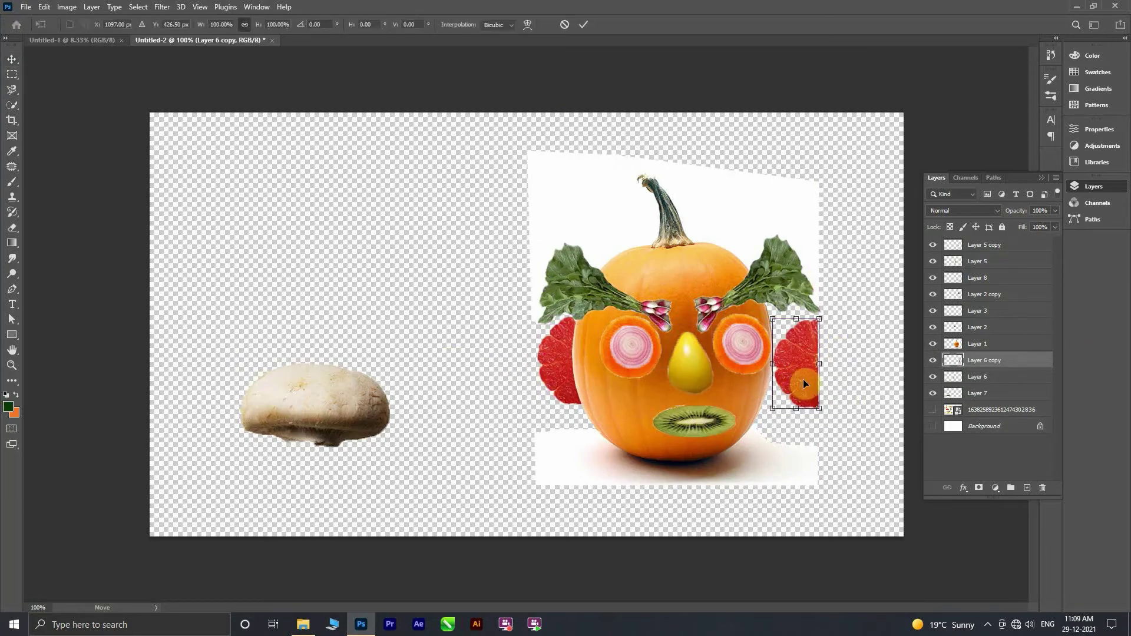
right_click(825, 411)
click(857, 401)
mouse_move(785, 372)
mouse_down()
mouse_move(771, 356)
mouse_move(775, 336)
mouse_up()
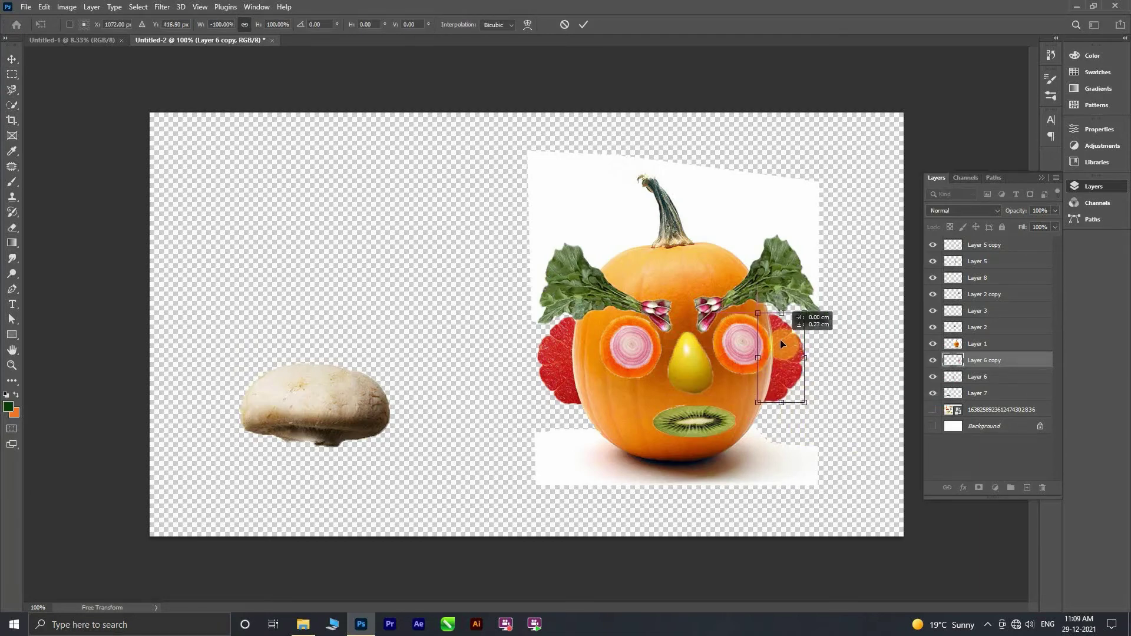
drag(792, 395, 794, 389)
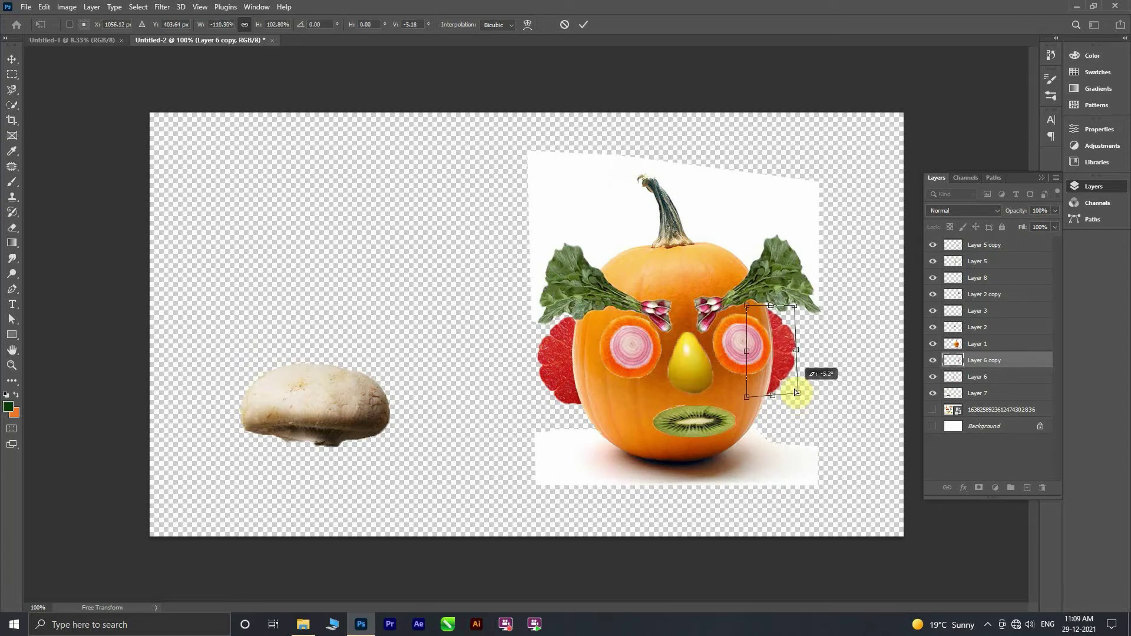
drag(794, 305, 791, 307)
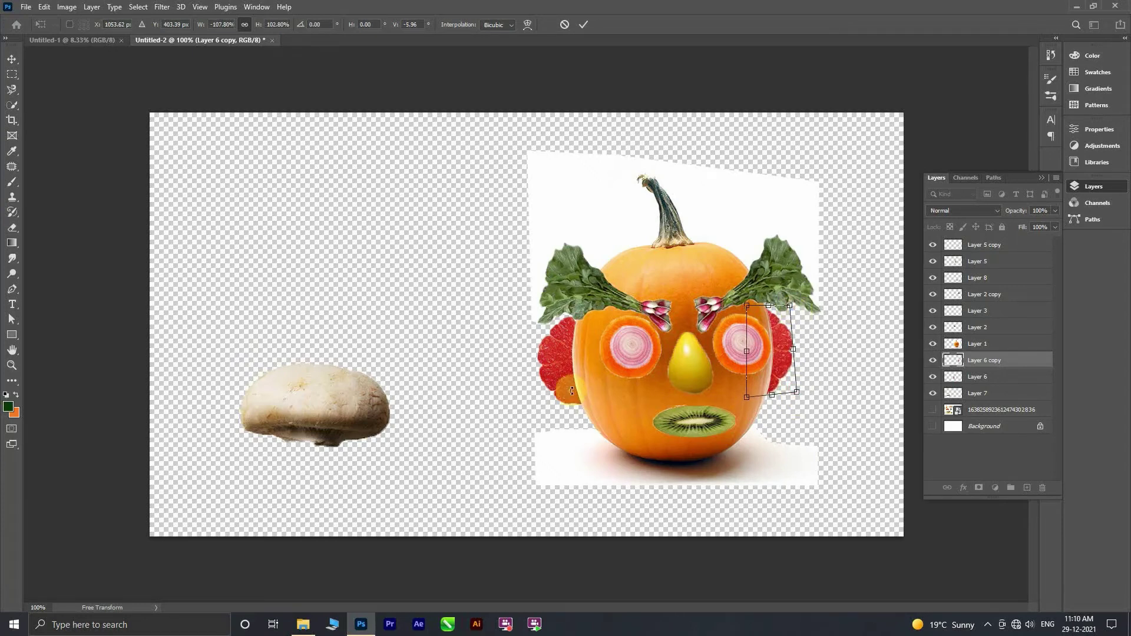
key(Return)
- Slant the left grapefruit slice against the pumpkin and show the white background
click(548, 396)
drag(537, 409, 535, 408)
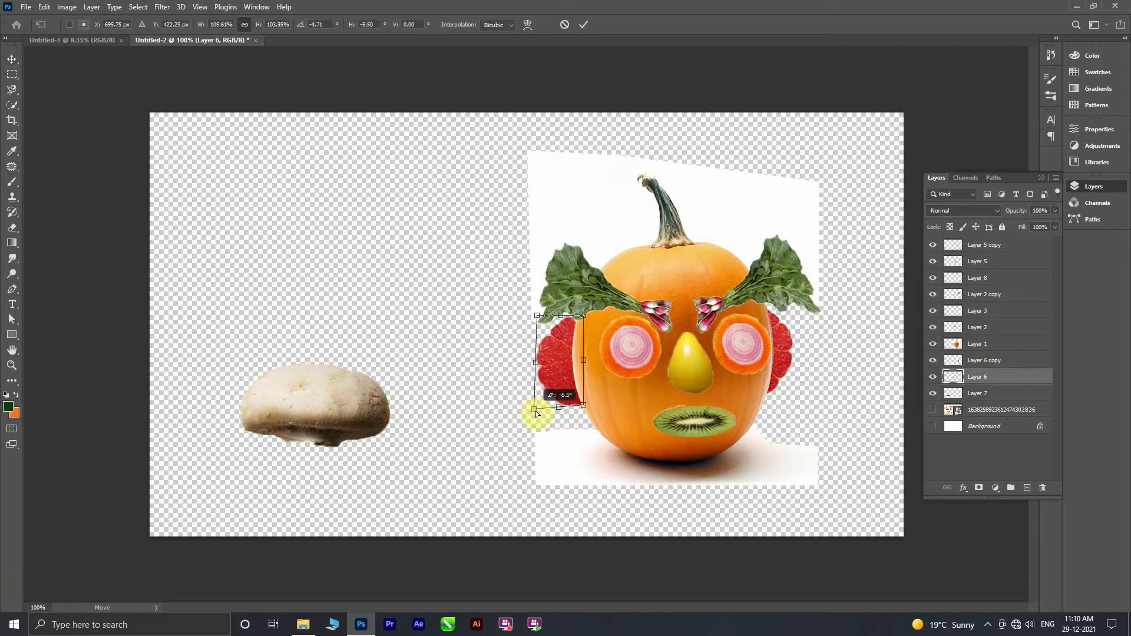
drag(535, 315, 536, 315)
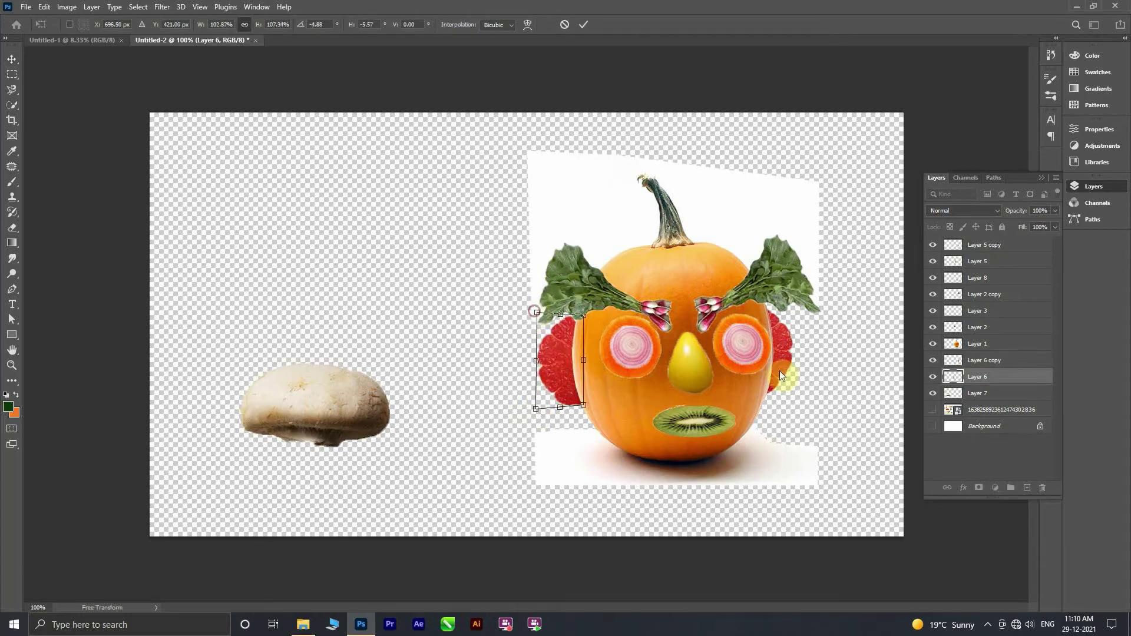
key(Return)
click(932, 410)
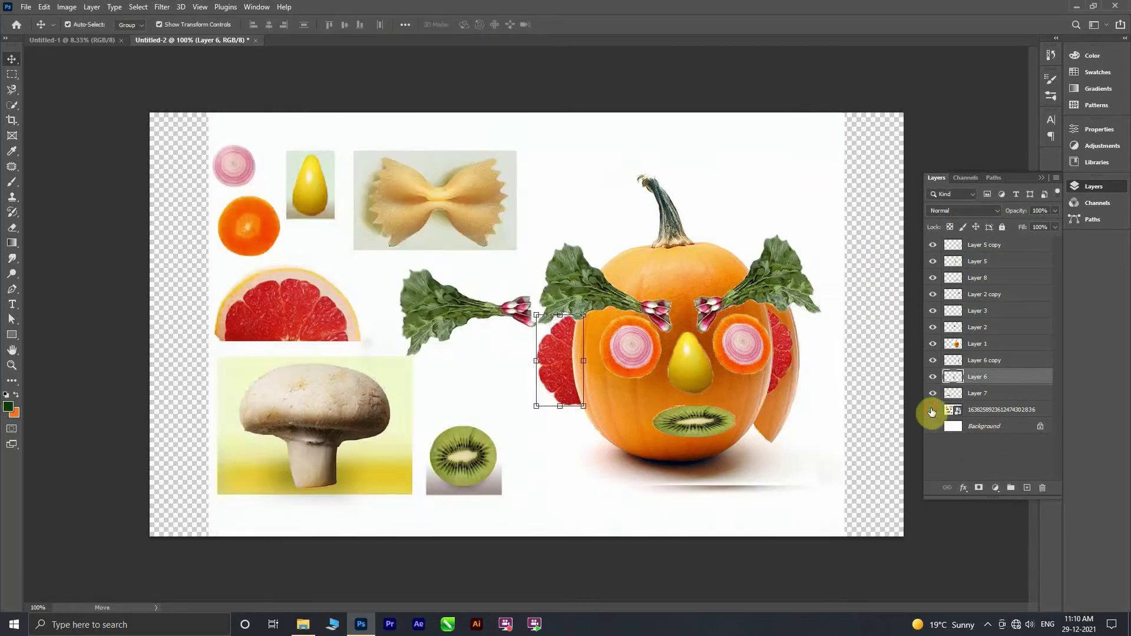
click(866, 379)
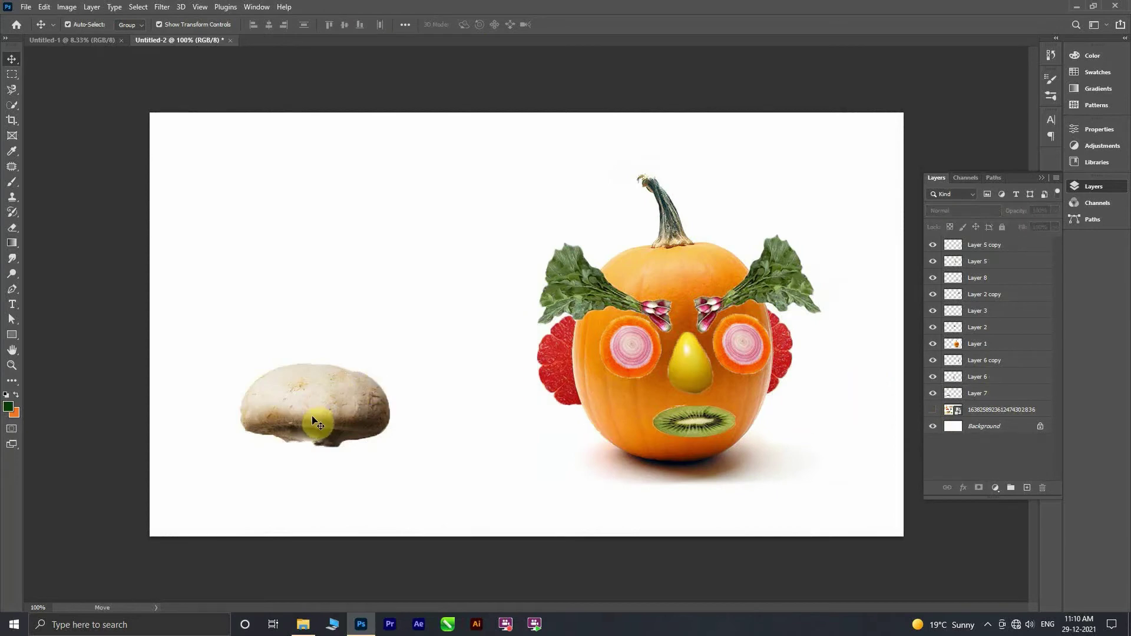
- Raise the mushroom layer, tilt the cap about 9°, and park it at the canvas's upper left
drag(315, 422, 339, 249)
drag(1005, 393, 972, 259)
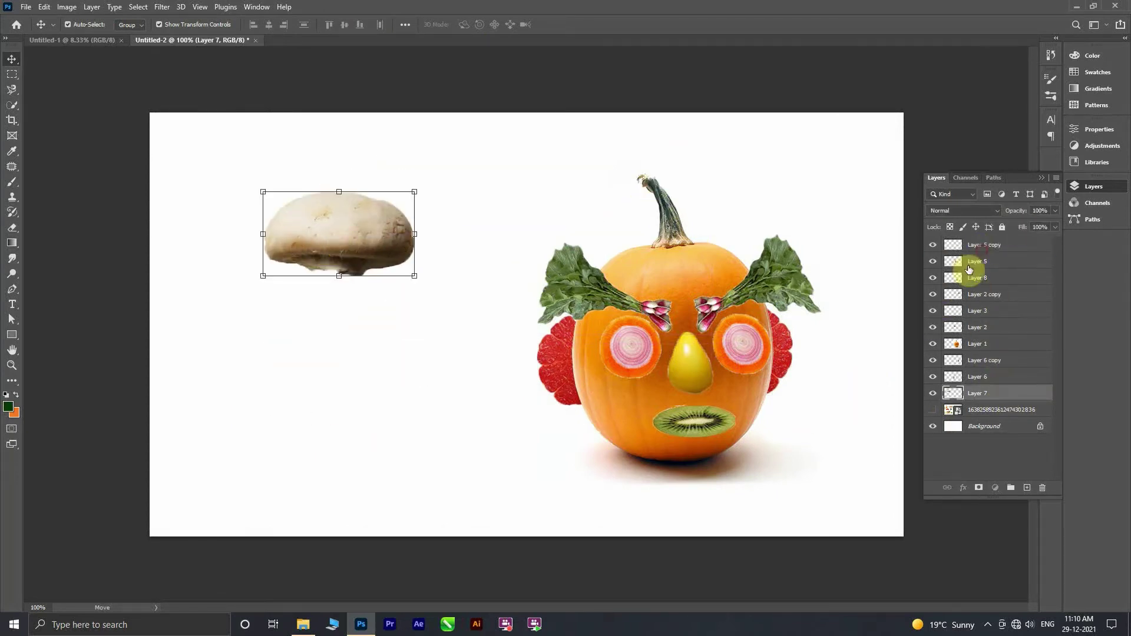
mouse_move(389, 268)
mouse_down()
mouse_move(764, 247)
mouse_move(766, 236)
mouse_up()
key(ctrl+t)
mouse_move(705, 213)
mouse_down()
mouse_move(693, 207)
mouse_move(693, 219)
mouse_up()
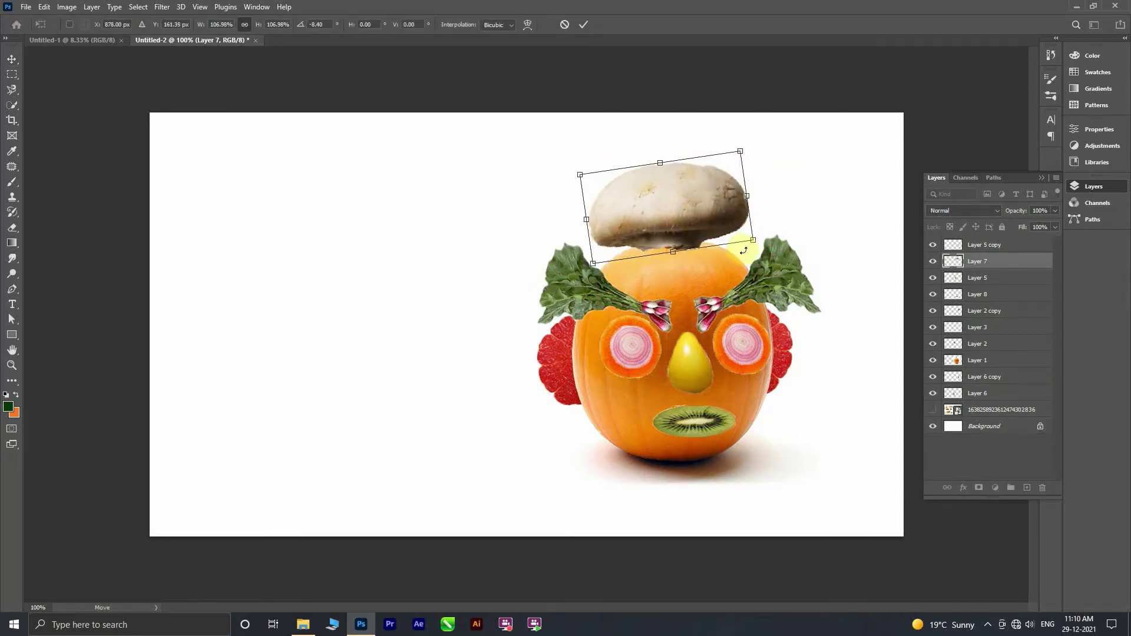
drag(766, 248, 769, 259)
drag(678, 215, 672, 207)
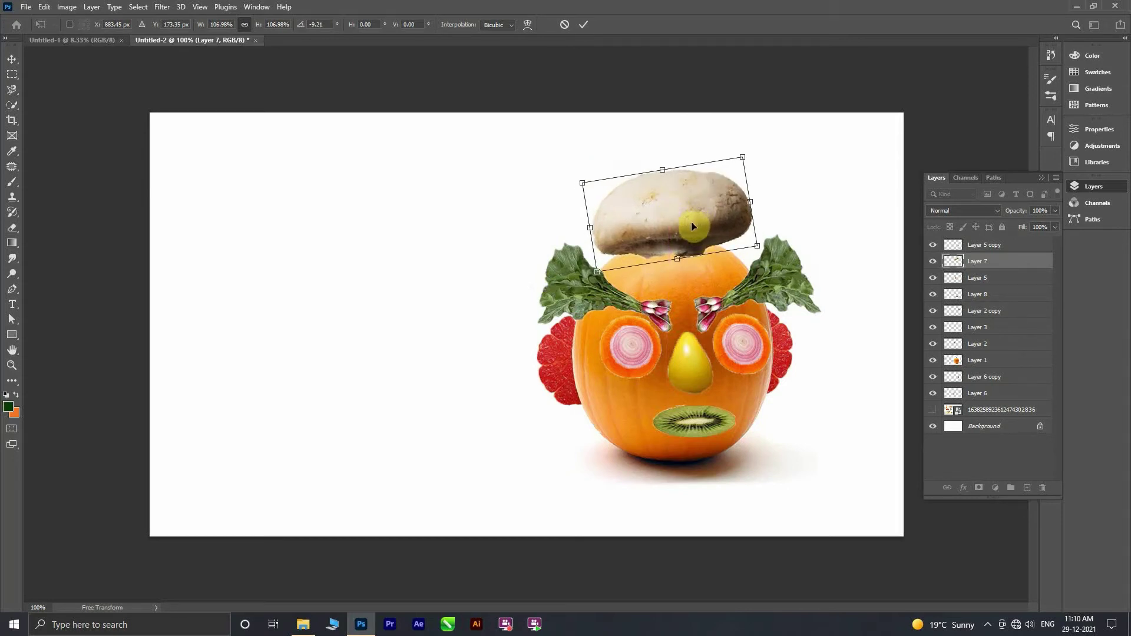
drag(691, 222, 408, 202)
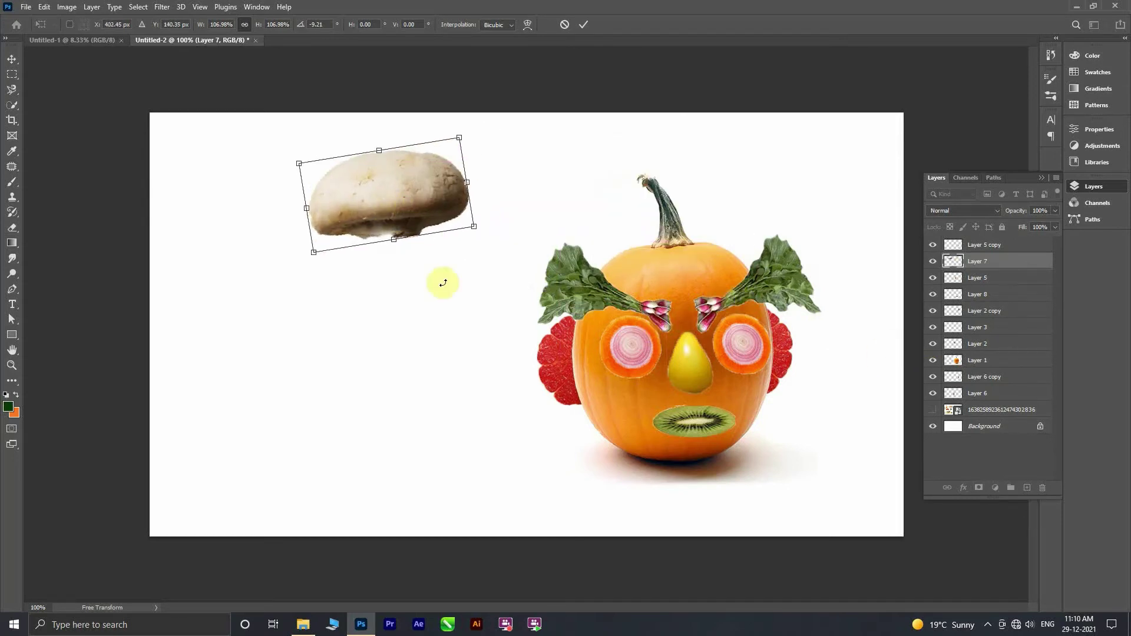
click(589, 27)
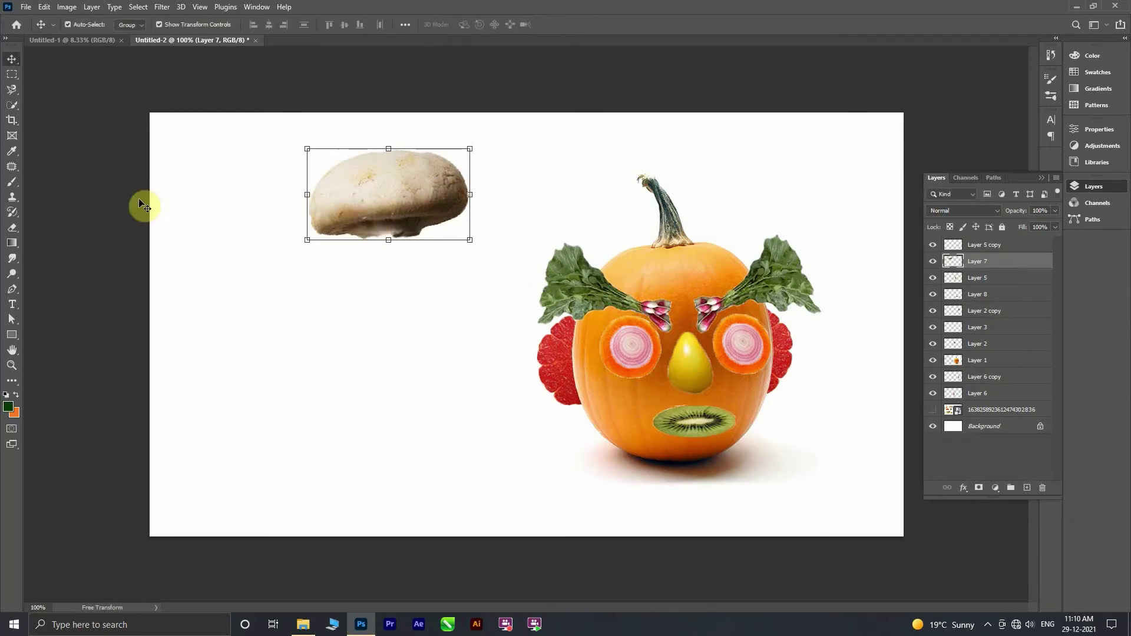
- Select the mushroom's ragged underside with the Magnetic Lasso, cut it away, and deselect
right_click(12, 89)
click(47, 112)
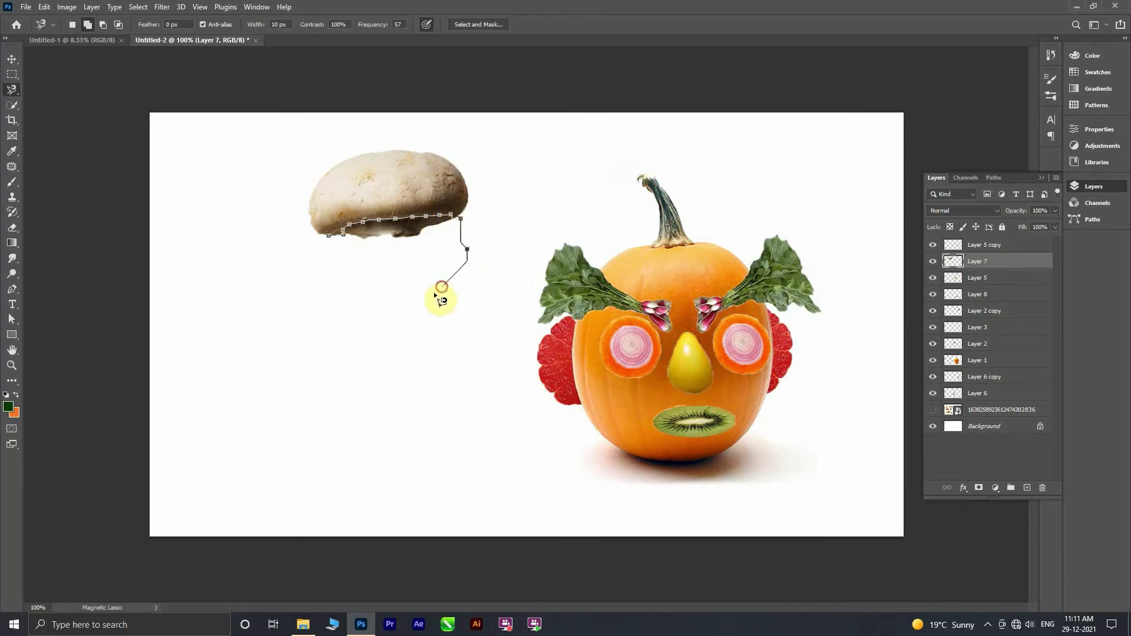
click(329, 237)
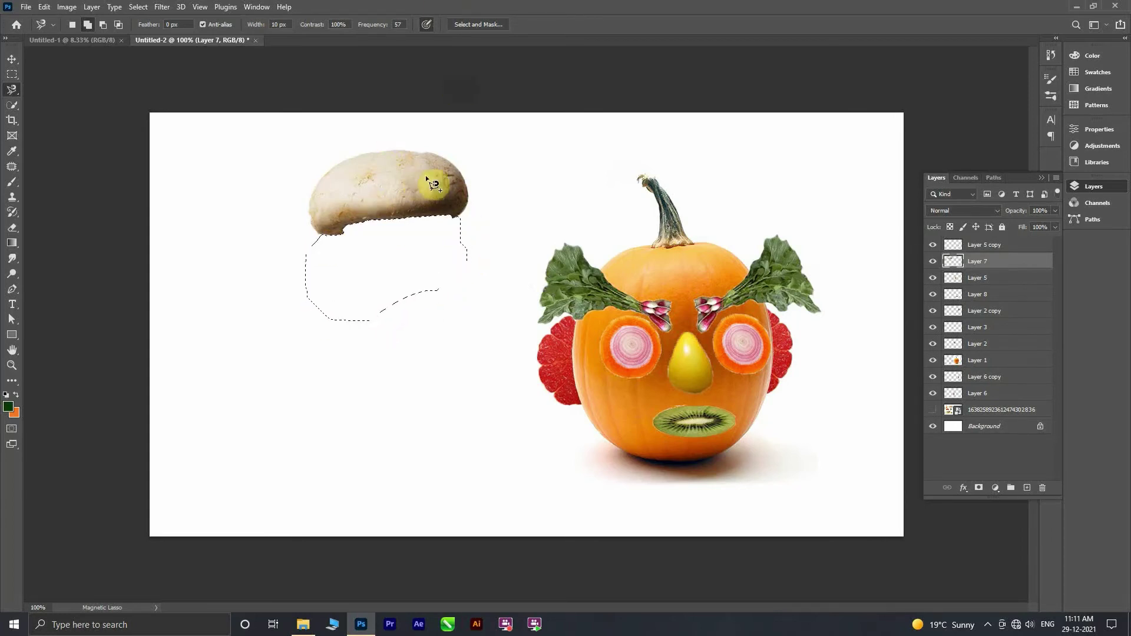
key(ctrl+d)
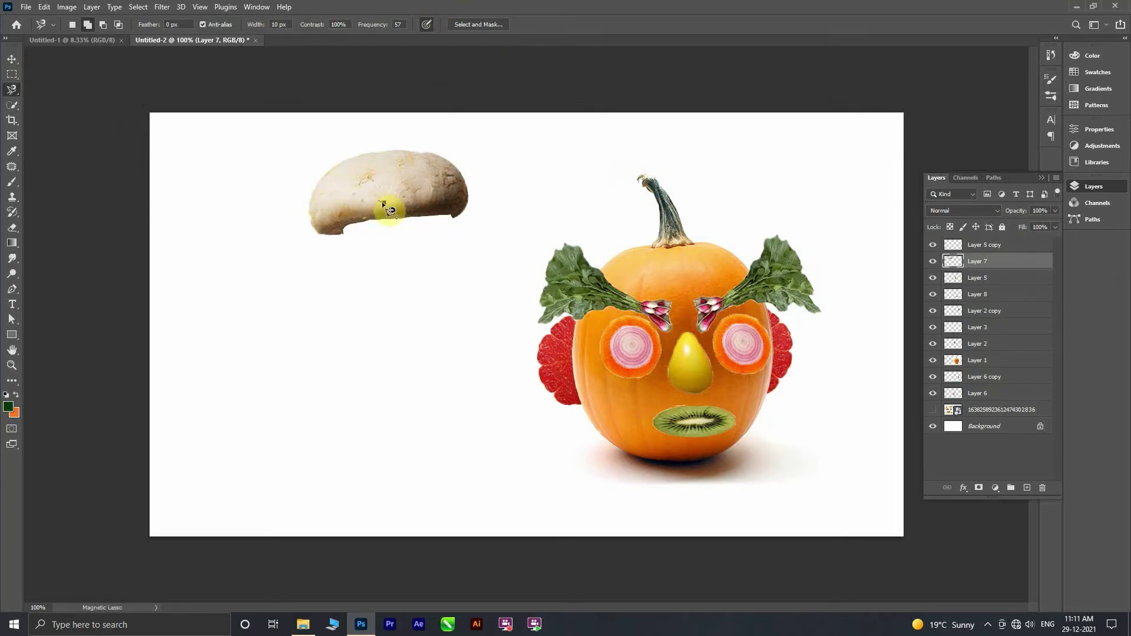
click(12, 58)
- Move the mushroom onto the pumpkin top and scale it to about 110%
mouse_move(405, 185)
mouse_down()
mouse_move(691, 217)
mouse_move(679, 206)
mouse_up()
key(ctrl+t)
drag(747, 270, 784, 289)
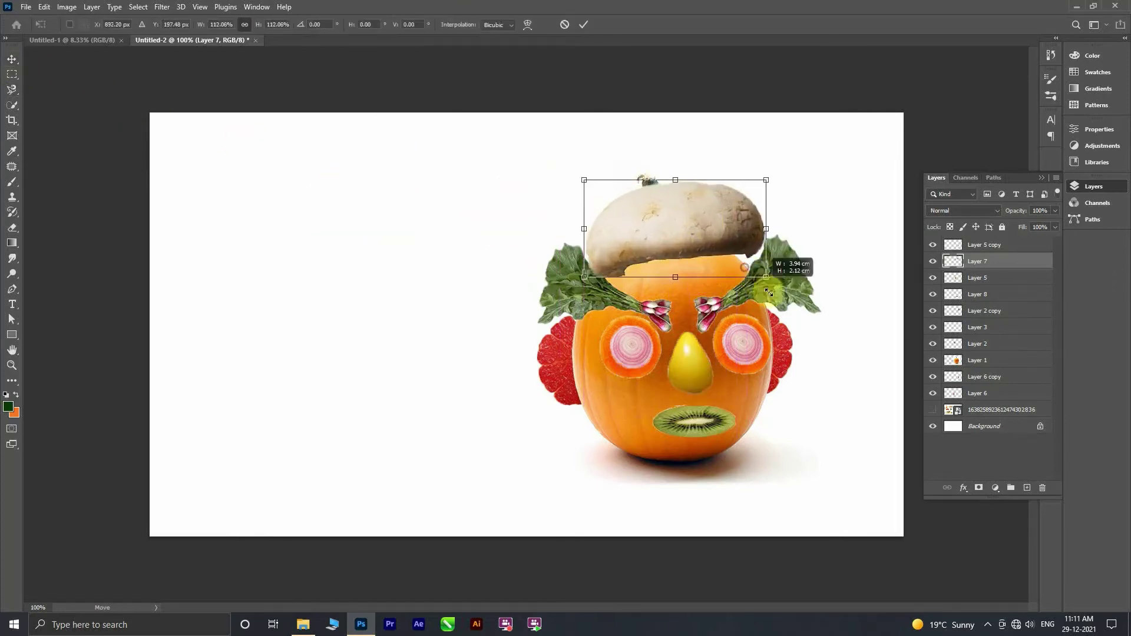
mouse_move(695, 224)
mouse_down()
mouse_move(680, 210)
mouse_move(687, 219)
mouse_up()
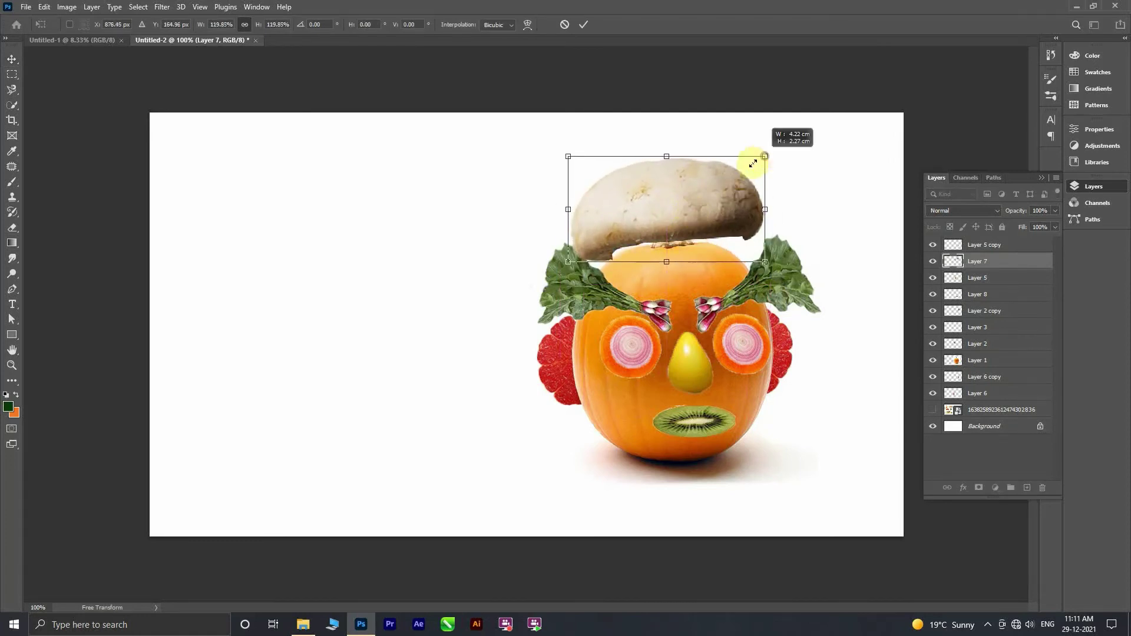
drag(769, 165, 754, 171)
drag(683, 221, 687, 229)
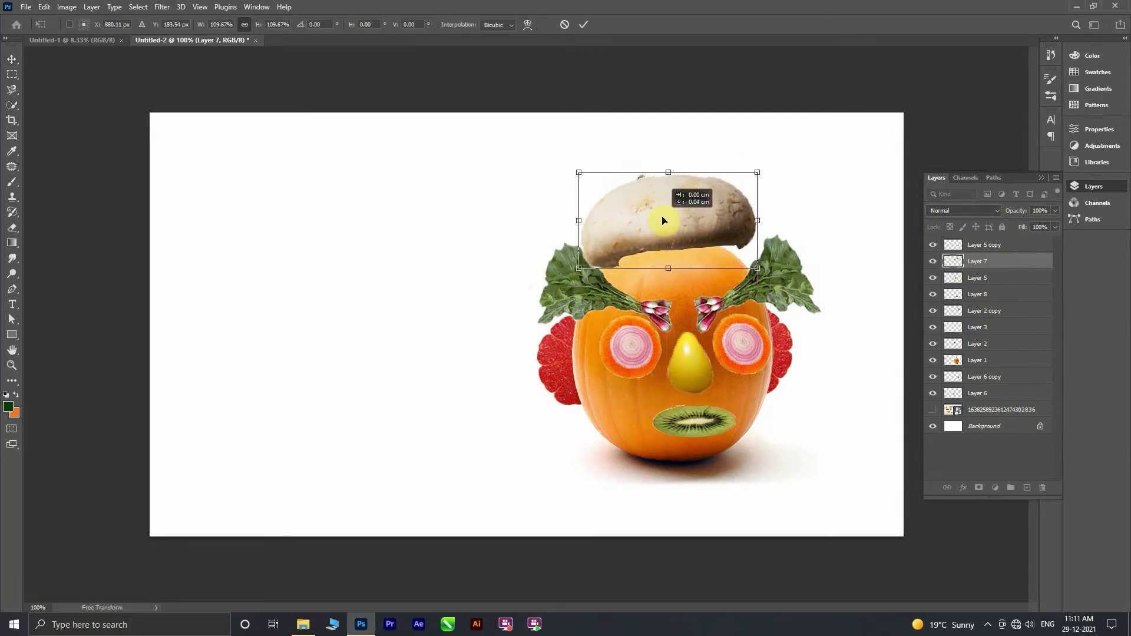
click(583, 24)
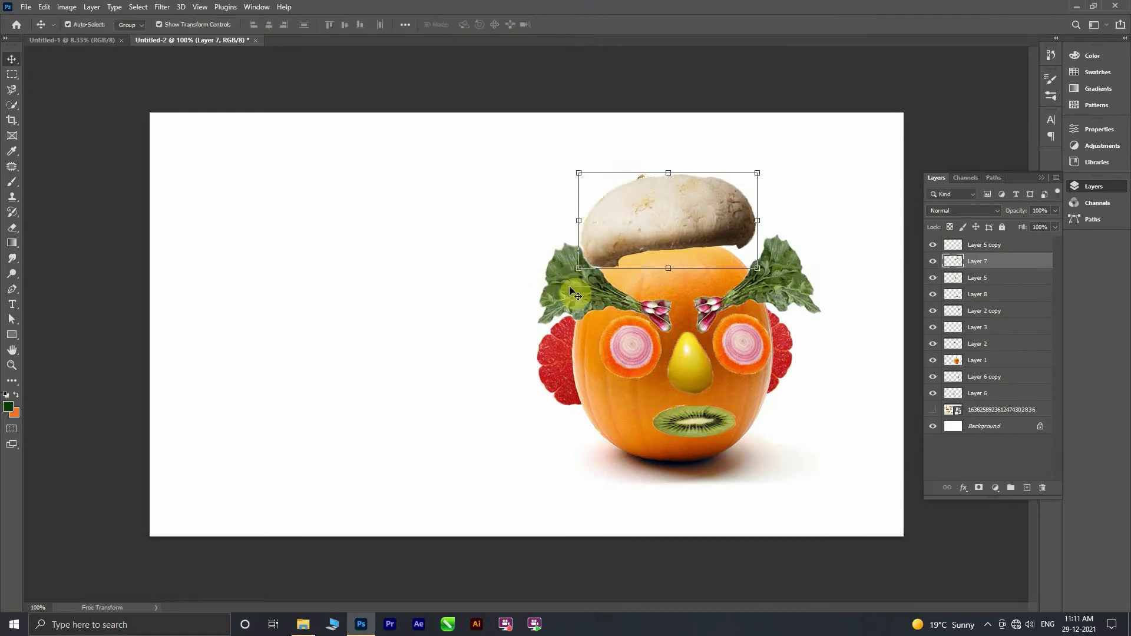
- Reorder the mushroom layer below Layer 2 so it sits behind the leafy brows
click(670, 303)
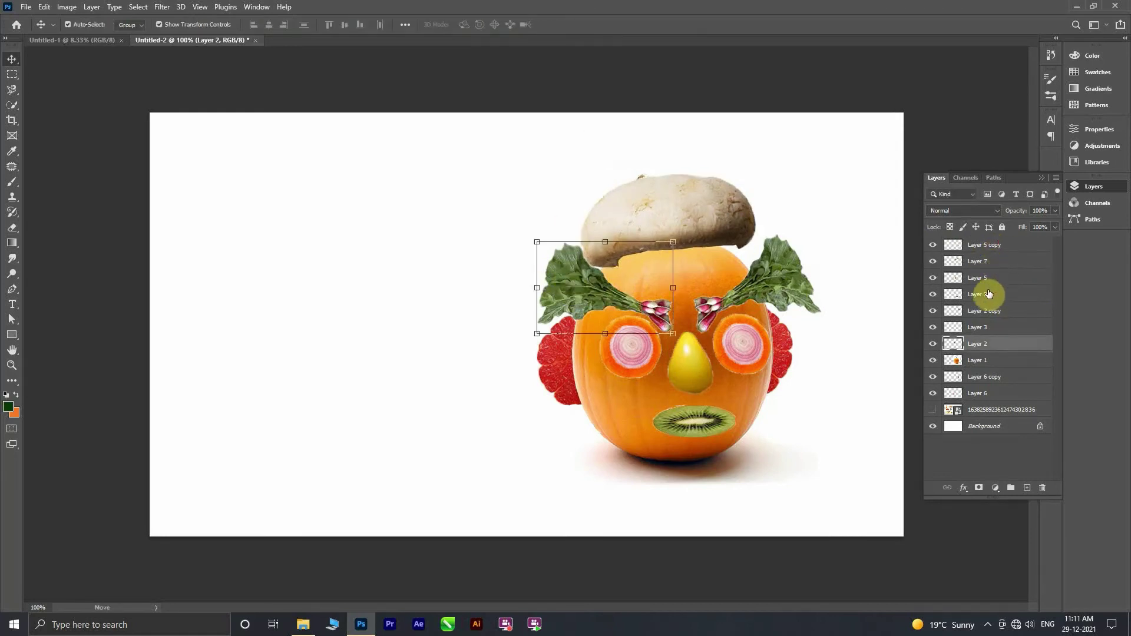
click(719, 221)
drag(996, 261, 1010, 349)
click(597, 288)
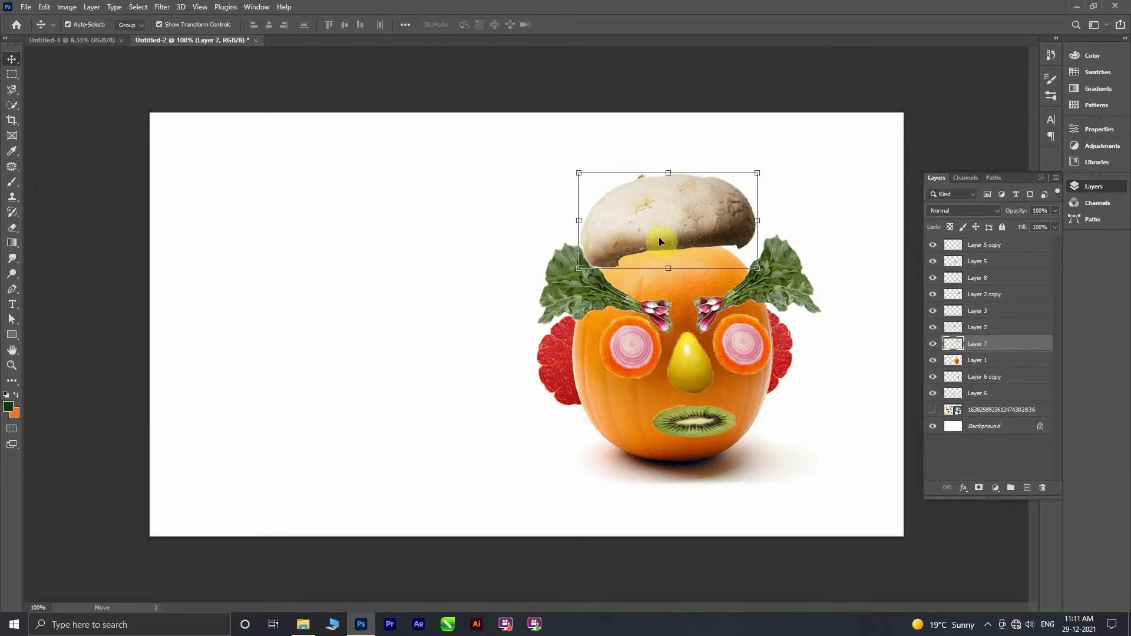
drag(658, 237, 657, 249)
- Enlarge the mushroom hat to about 122% and seat it on the pumpkin top
key(ctrl+t)
drag(794, 293, 824, 312)
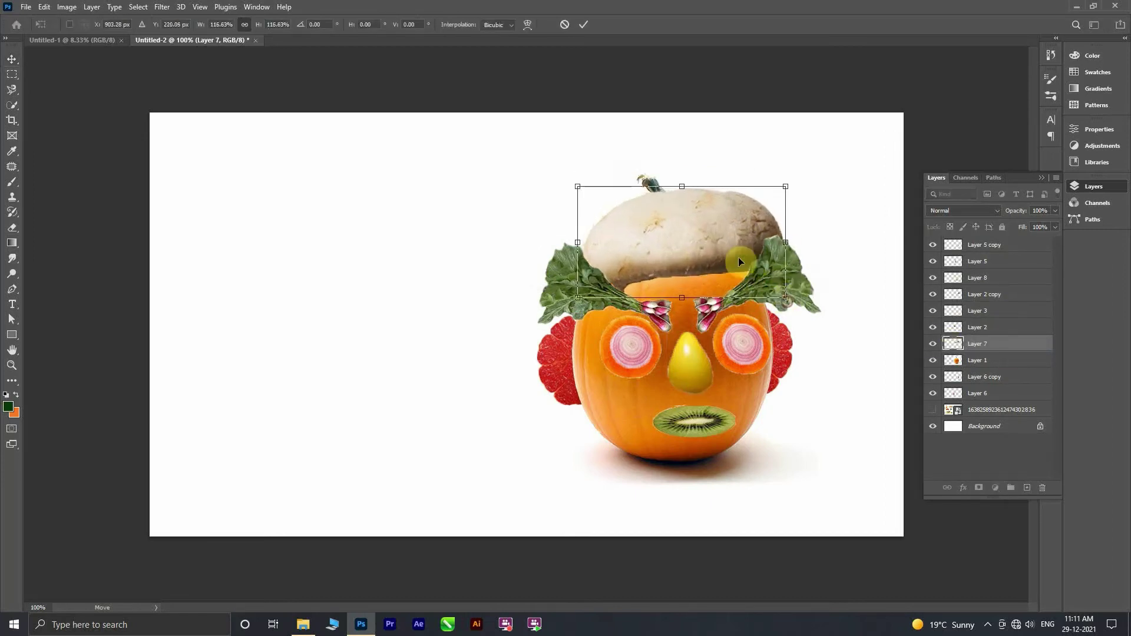
drag(737, 257, 705, 238)
drag(759, 288, 778, 294)
drag(743, 250, 737, 259)
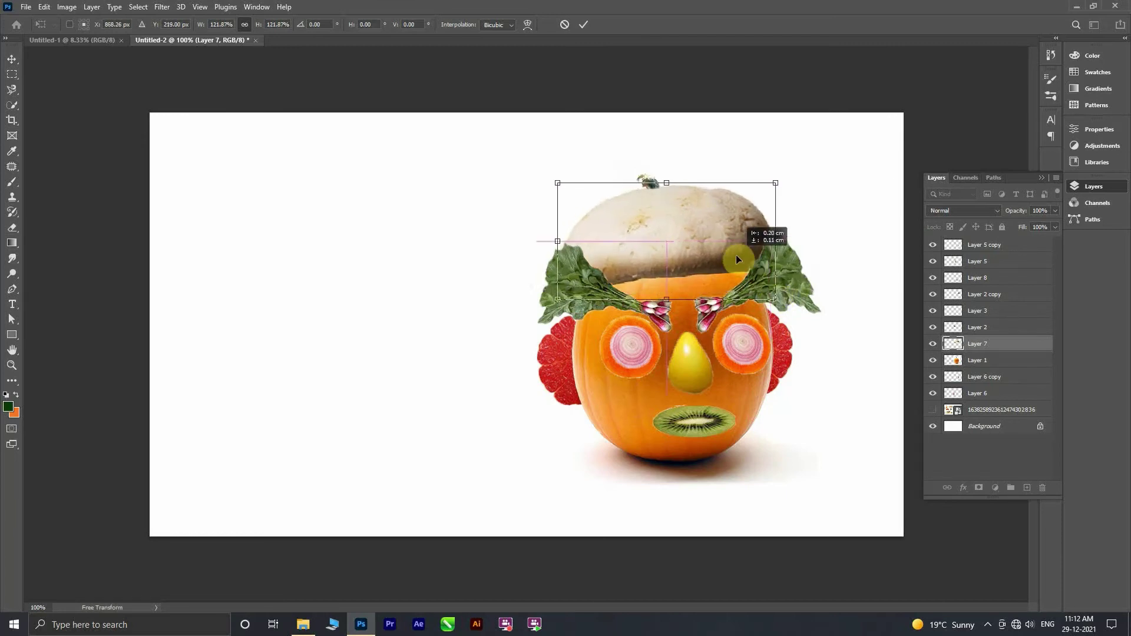
click(583, 24)
click(712, 131)
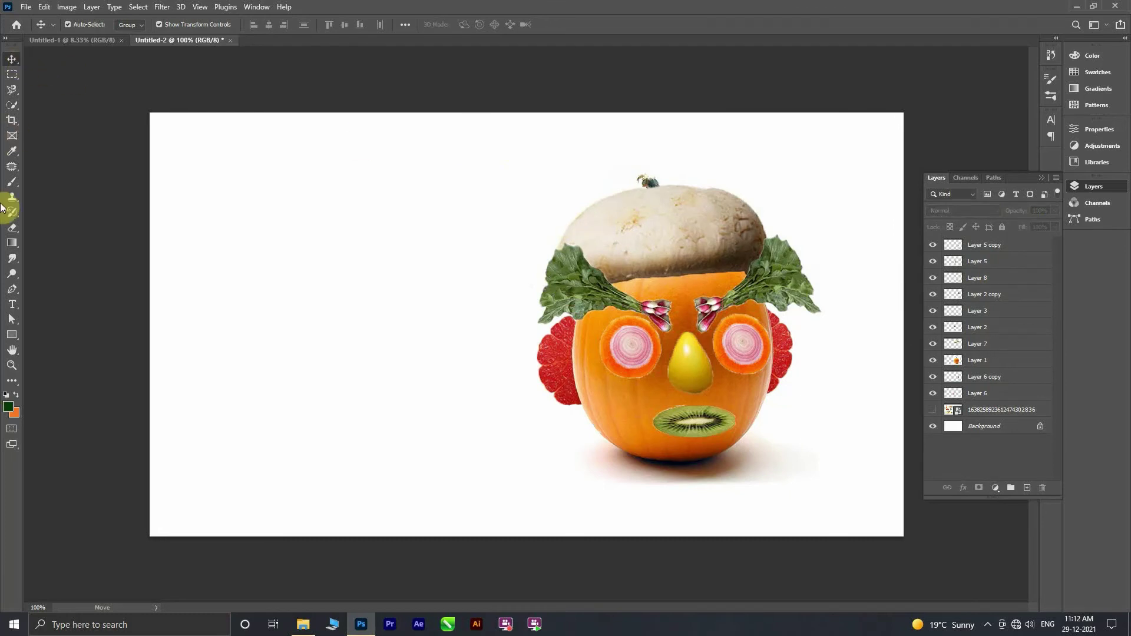
- Merge Layer 5 copy through Layer 6 into one layer and drag the face left
click(13, 320)
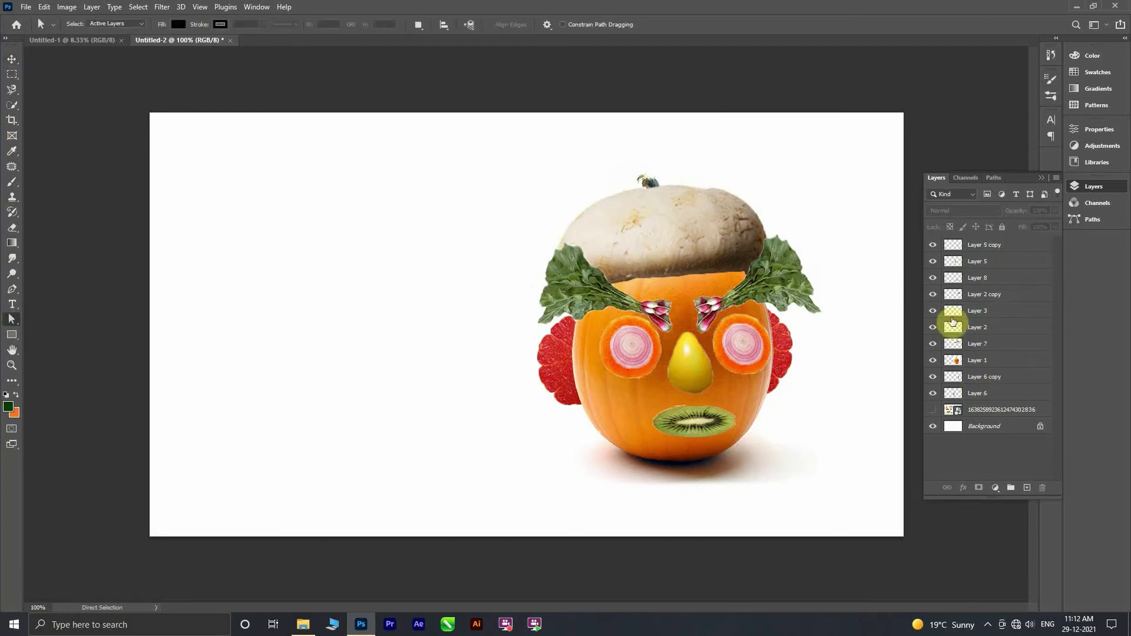
click(1008, 249)
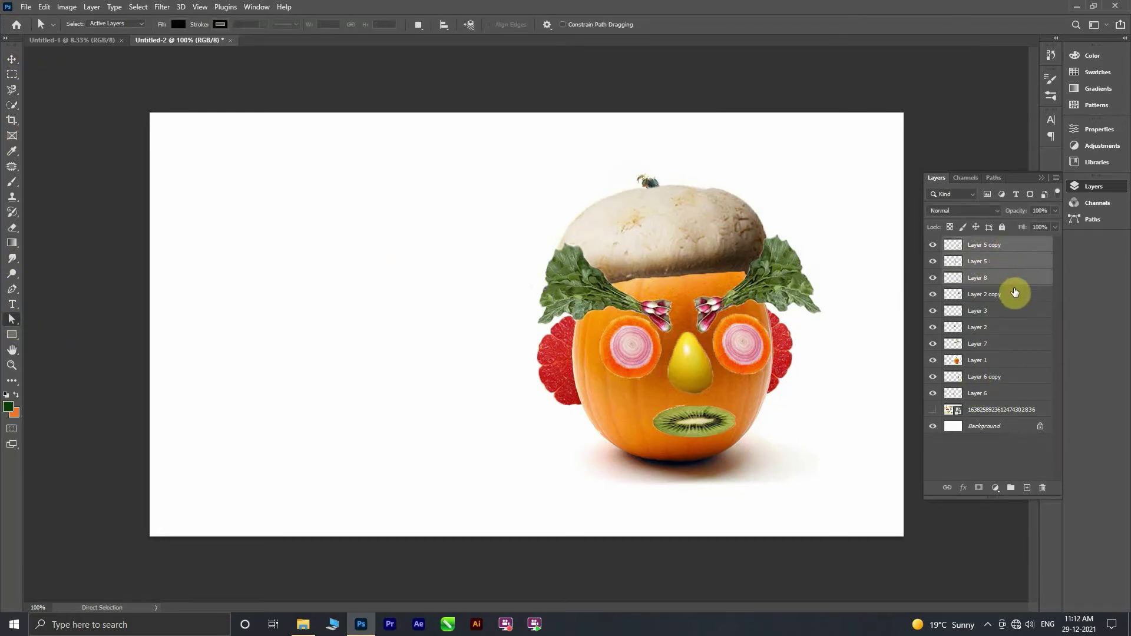
drag(1009, 267, 1014, 396)
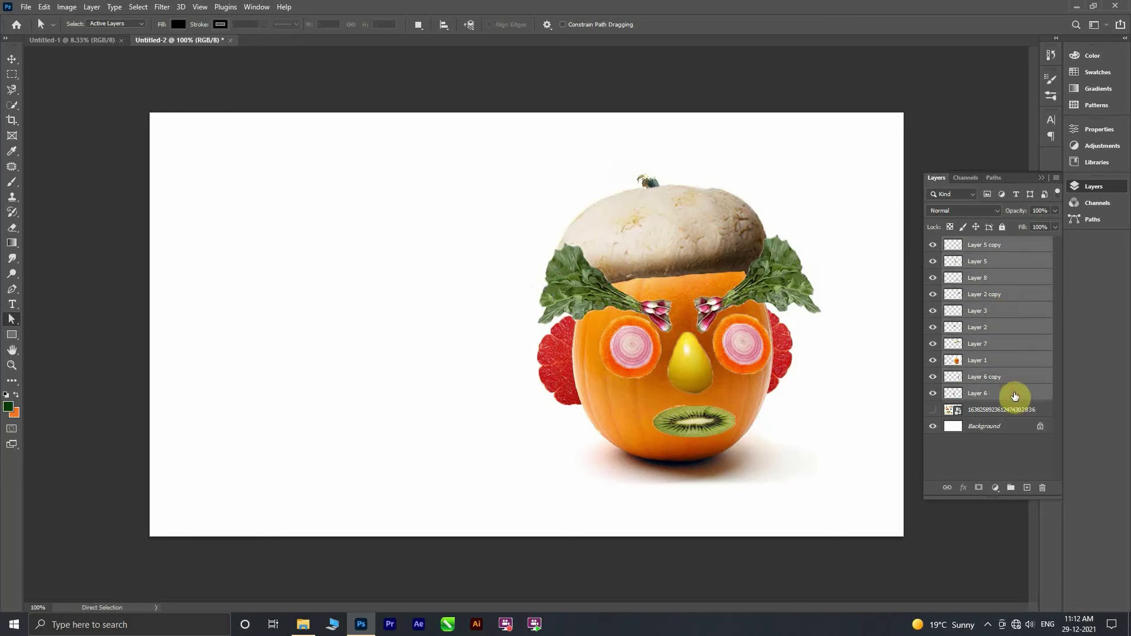
right_click(1010, 397)
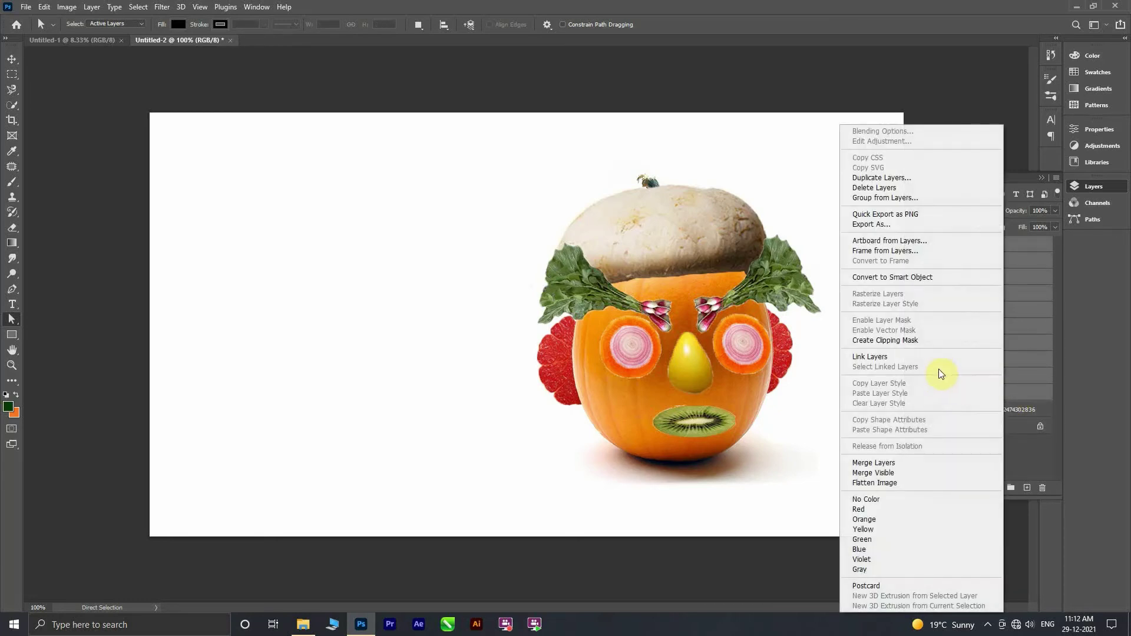
click(892, 464)
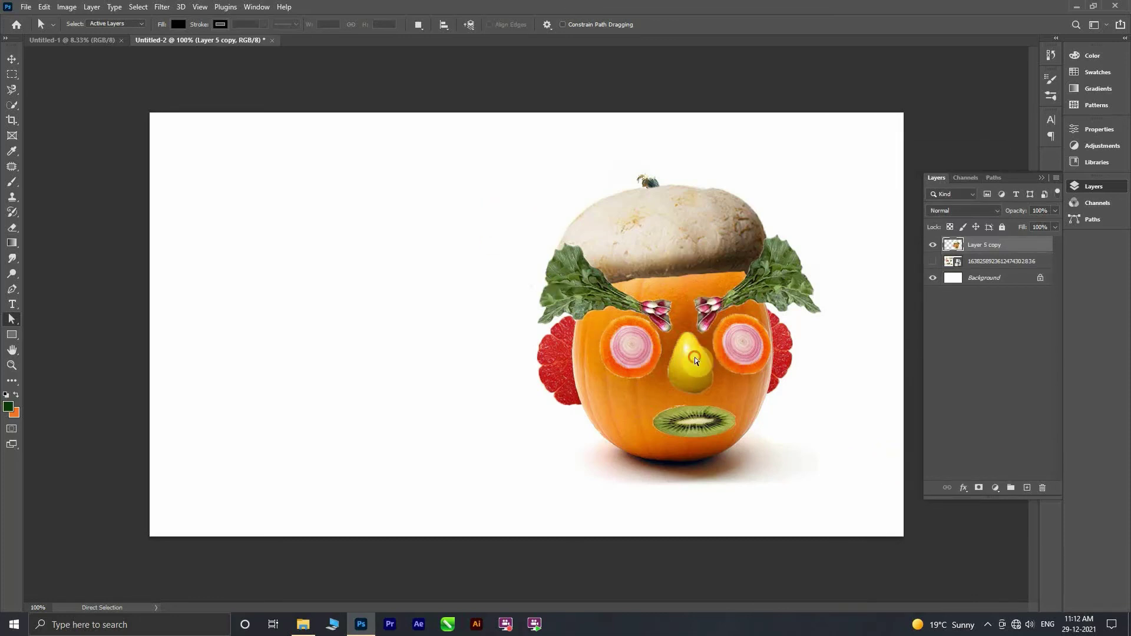
click(11, 59)
mouse_move(728, 381)
mouse_down()
mouse_move(375, 376)
mouse_move(381, 384)
mouse_up()
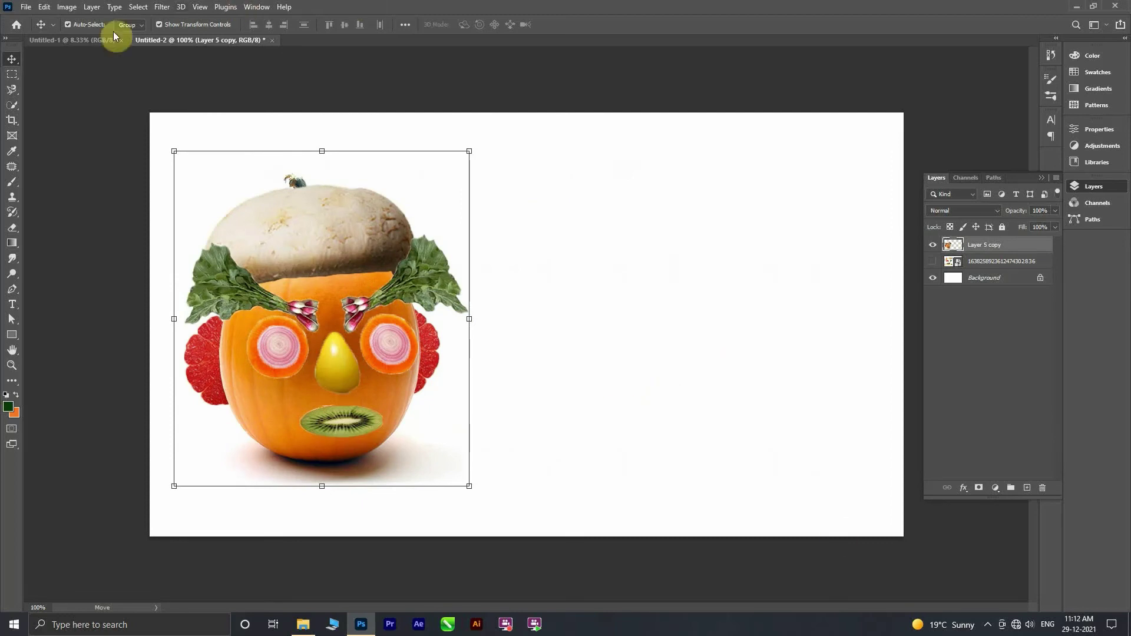
- Open Match Color and leave its source set to None
click(45, 7)
mouse_move(85, 37)
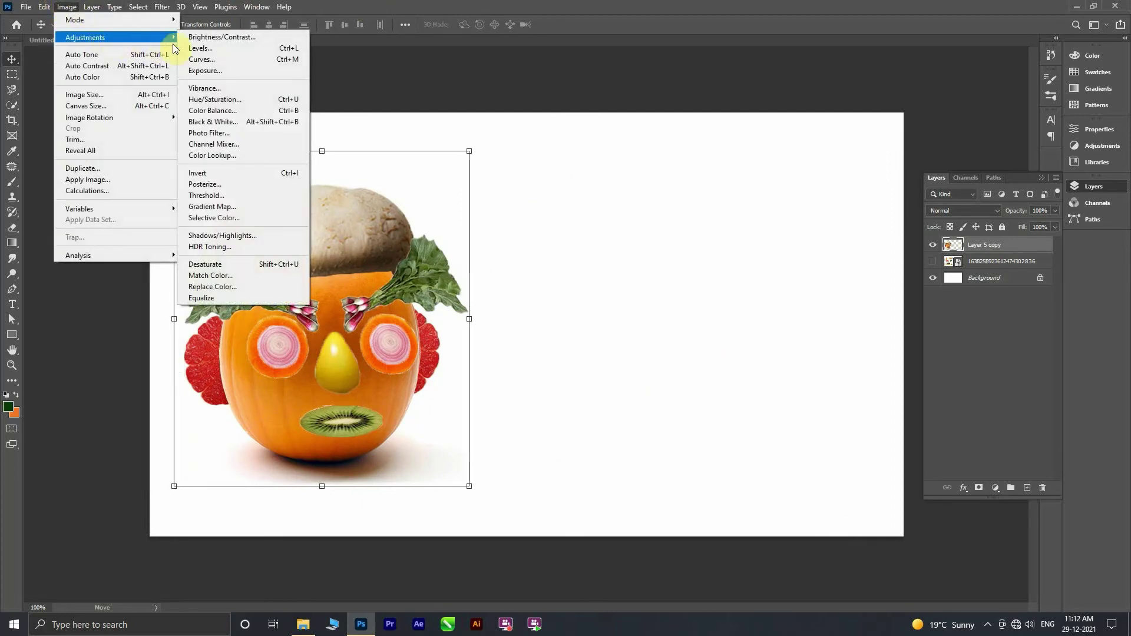
click(296, 276)
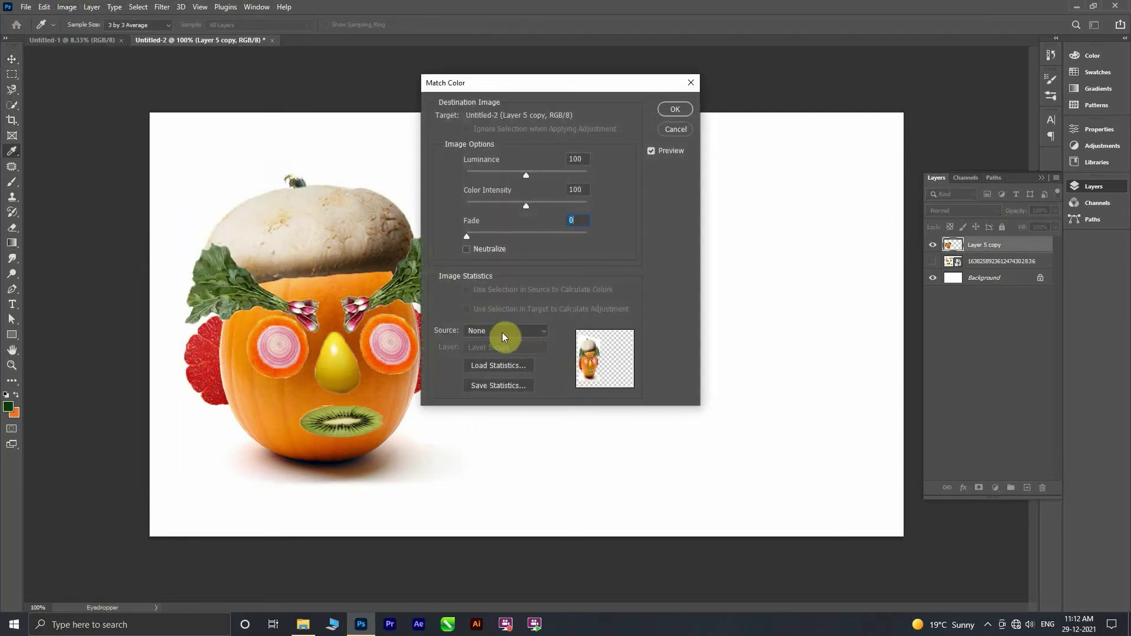
click(518, 331)
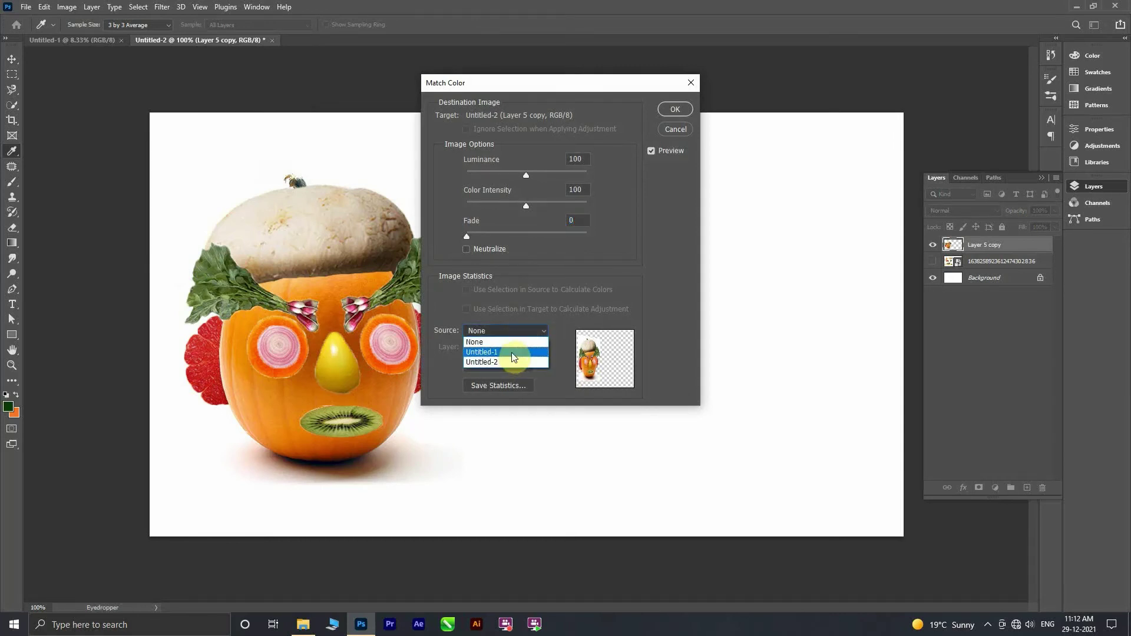
click(533, 334)
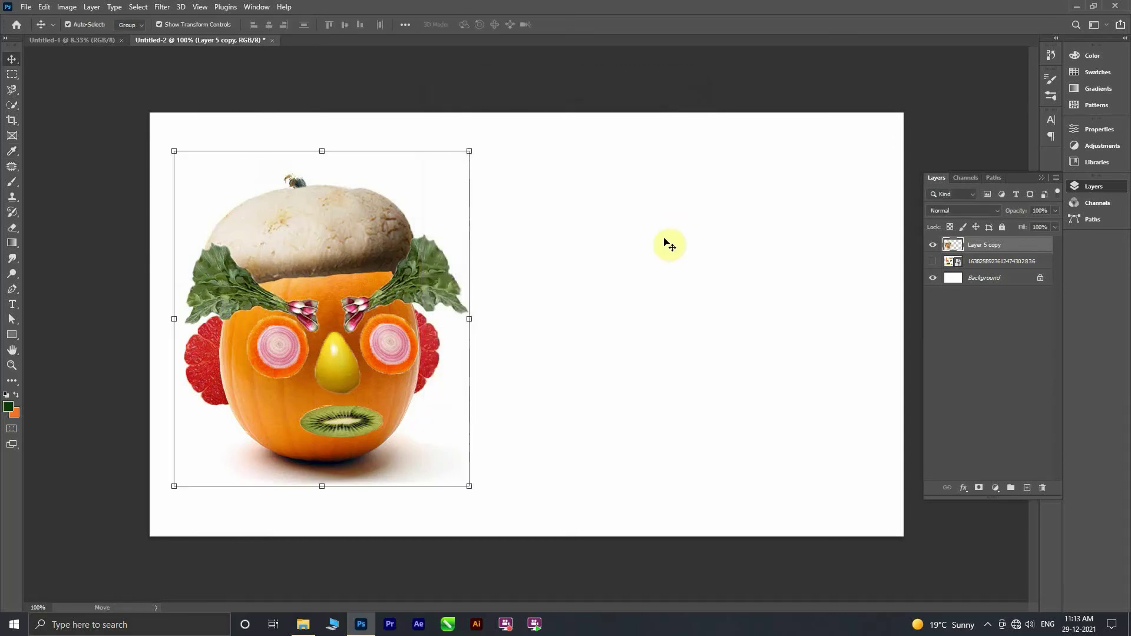
- In Match Color for the hat, set Source to Untitled-2 and Layer to Layer 5 copy
click(67, 7)
mouse_move(86, 37)
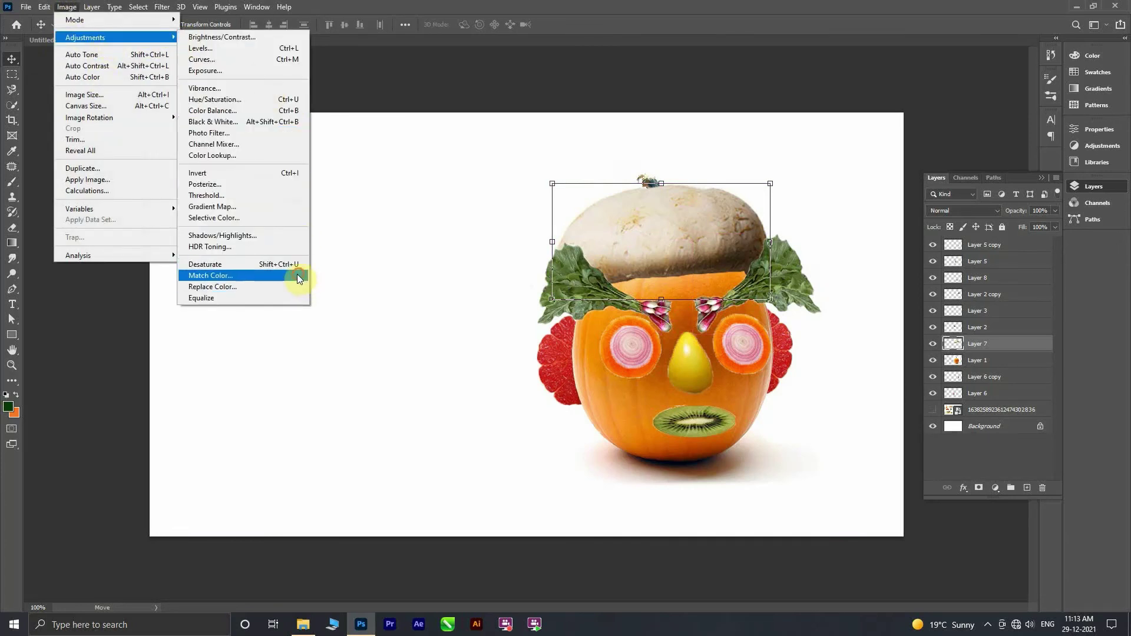
click(297, 275)
click(539, 330)
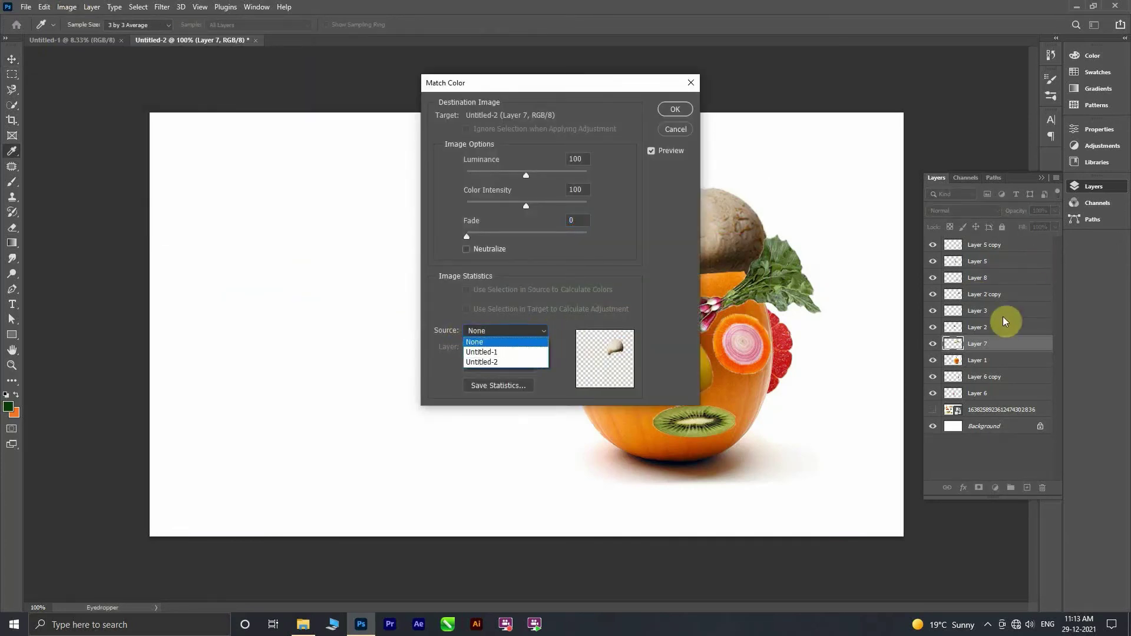
click(996, 277)
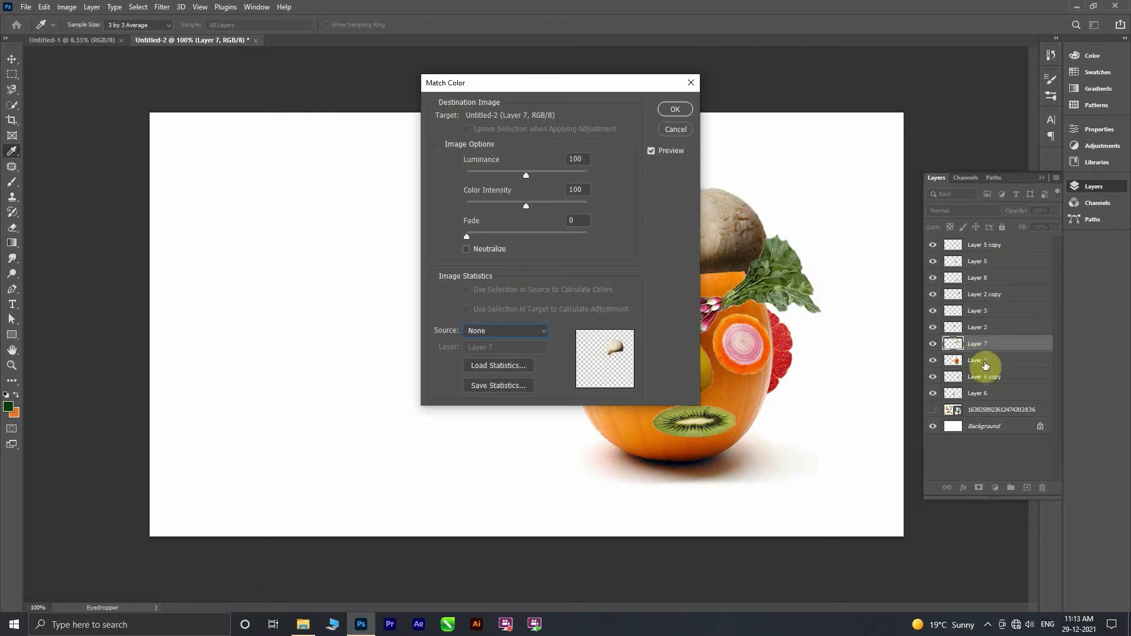
click(518, 333)
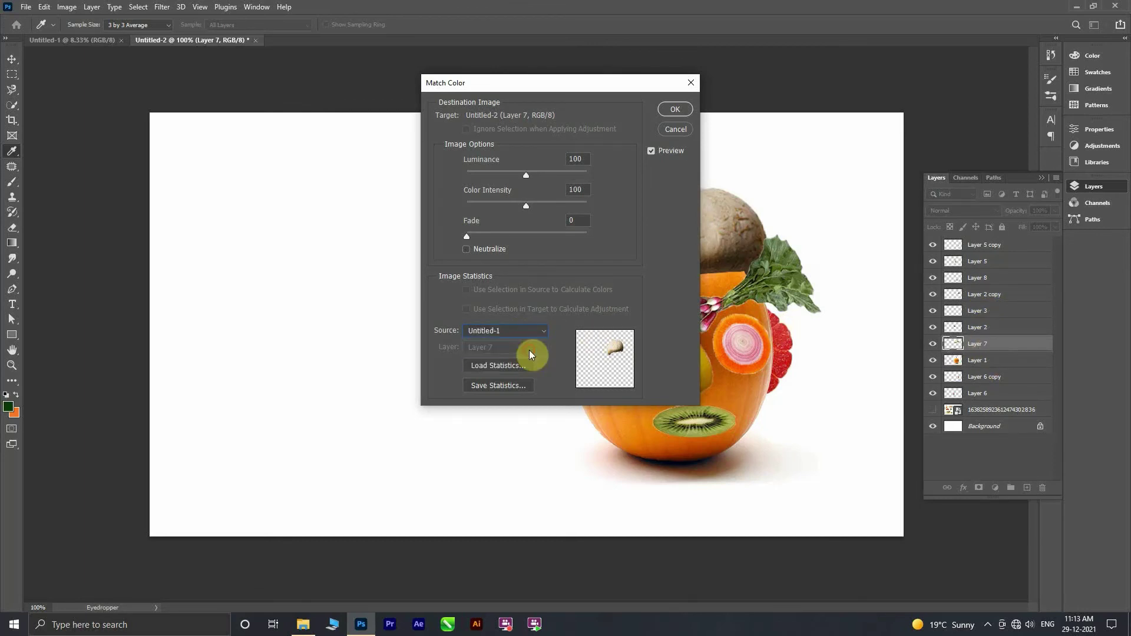
click(530, 333)
click(535, 359)
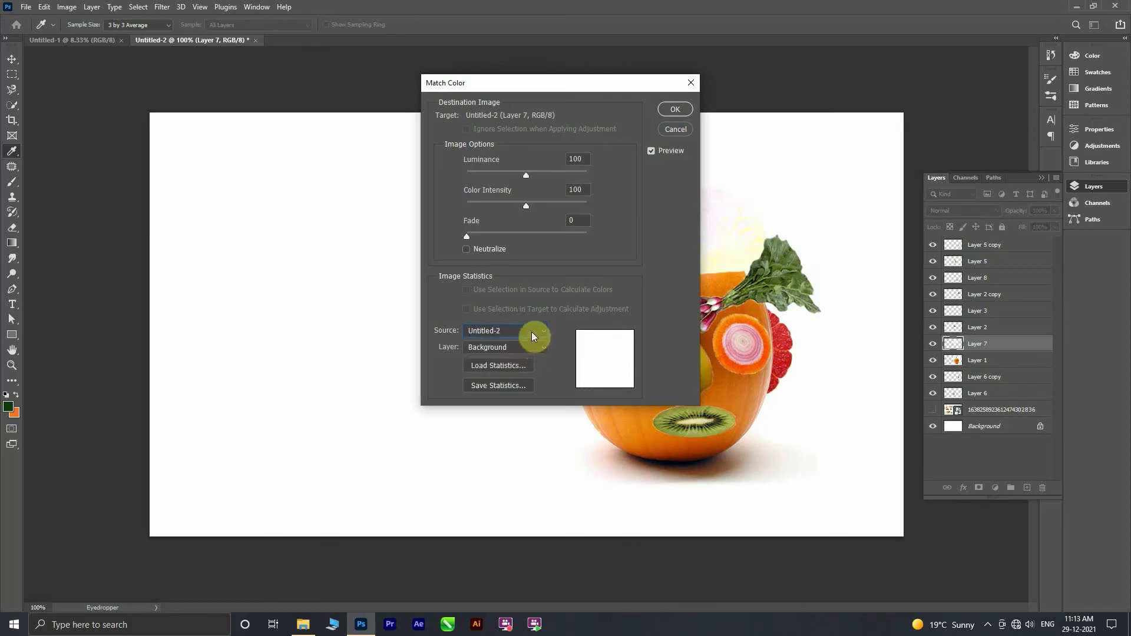
click(534, 347)
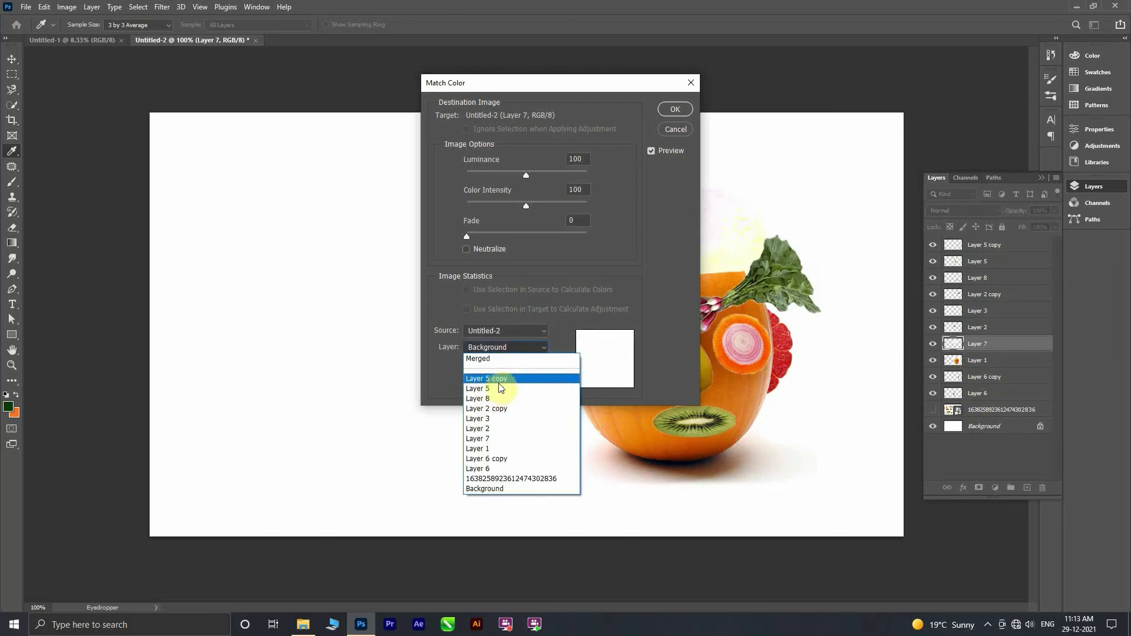
click(499, 381)
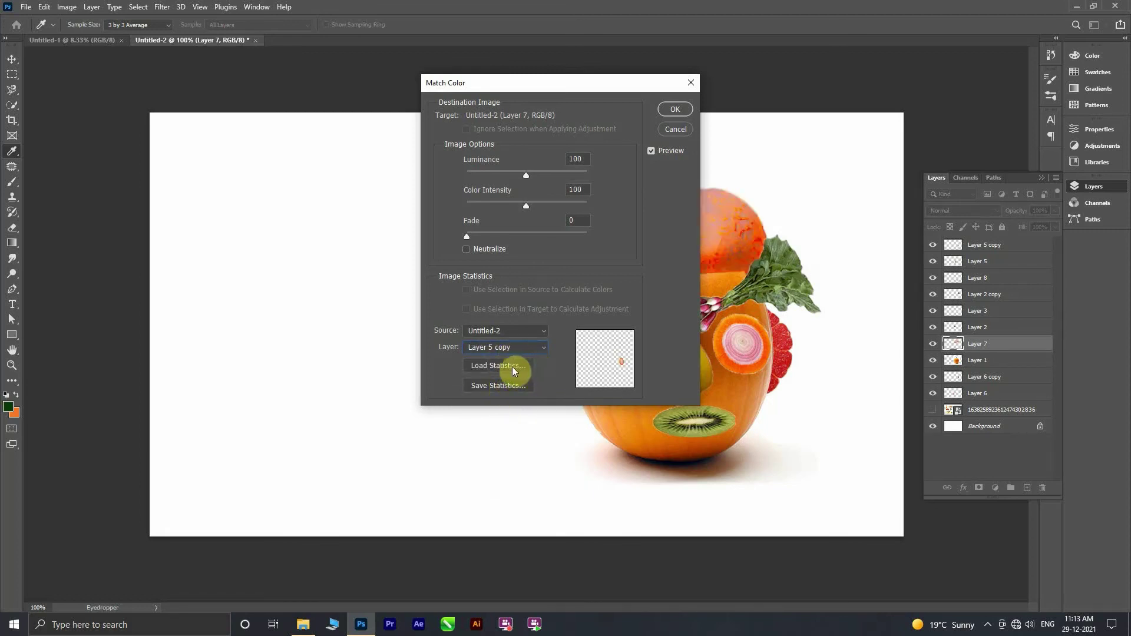
click(516, 385)
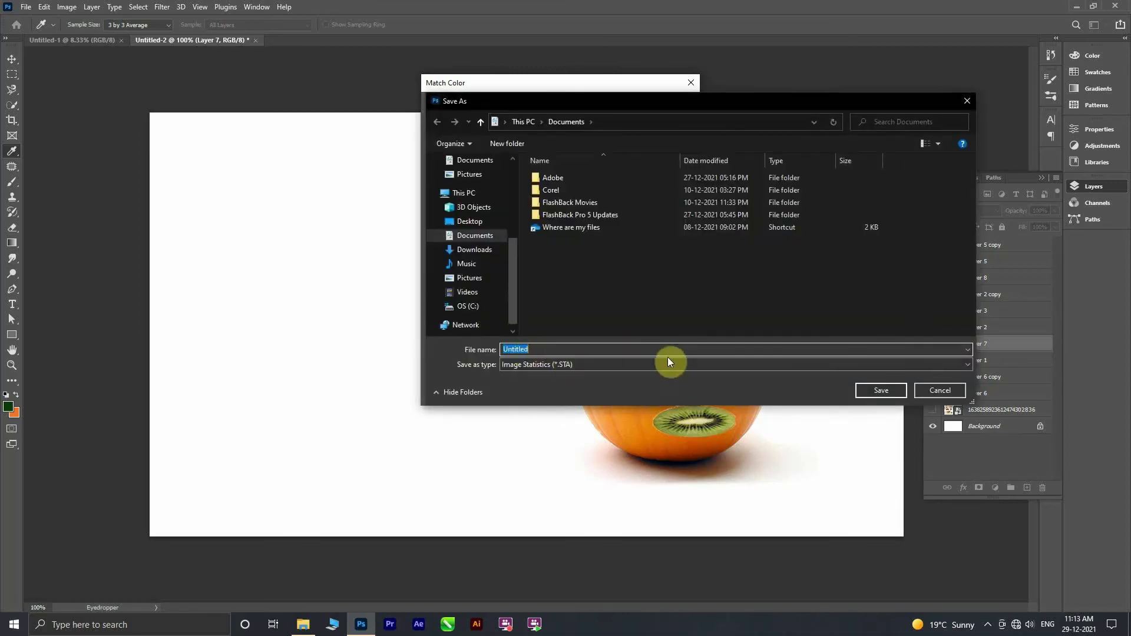
click(967, 101)
- Undo the pink Match Color recolour so the mushroom hat returns to natural white
click(665, 110)
key(v)
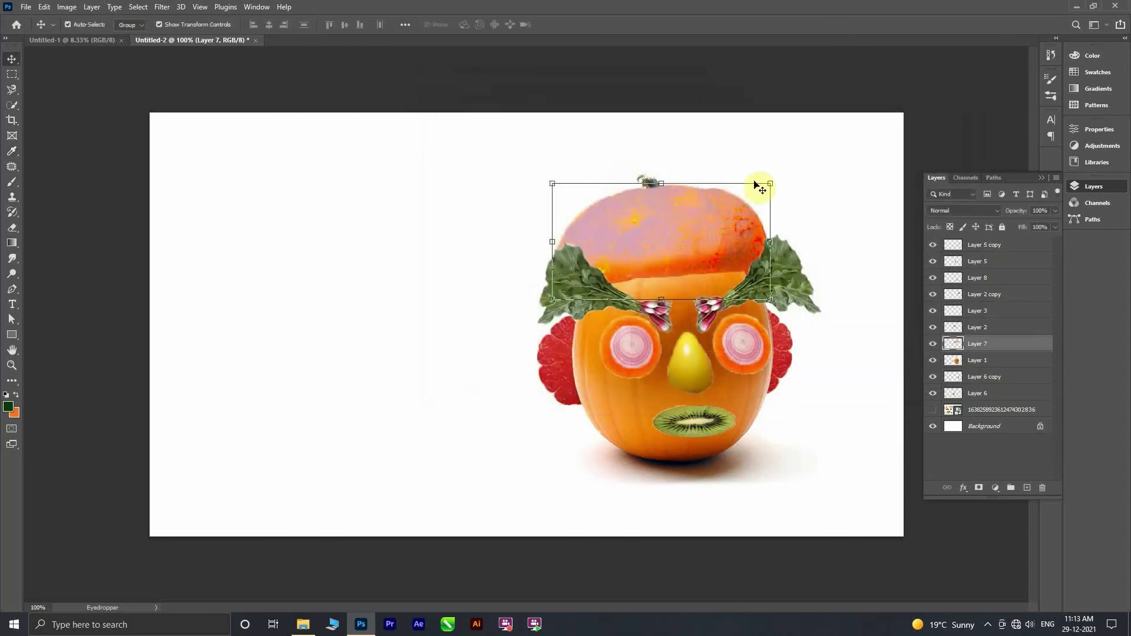
click(811, 159)
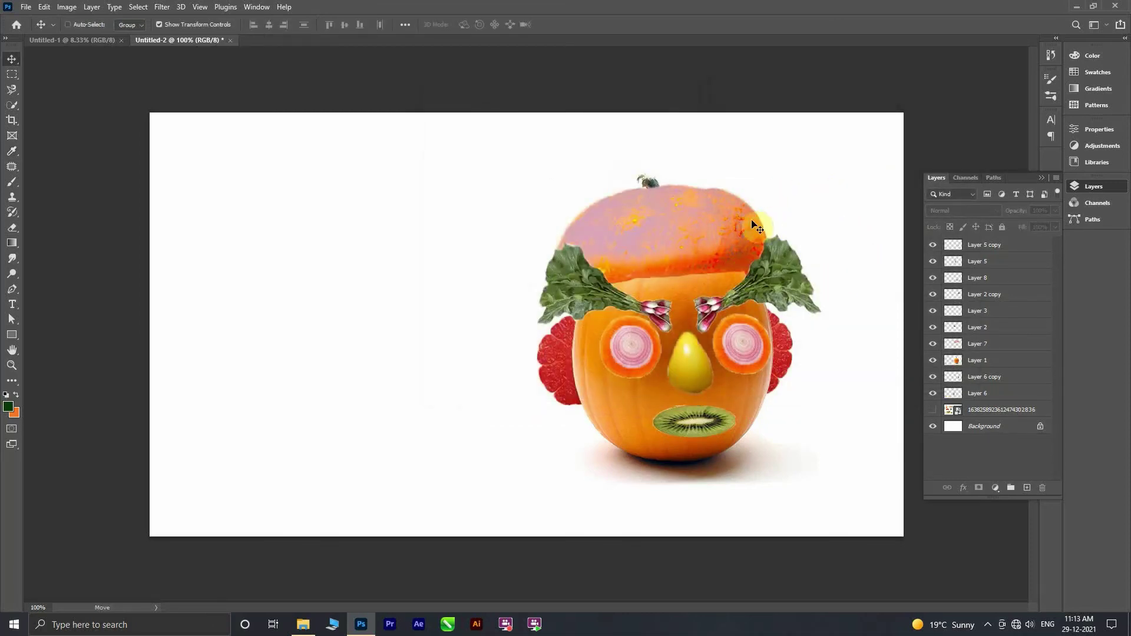
key(ctrl+z)
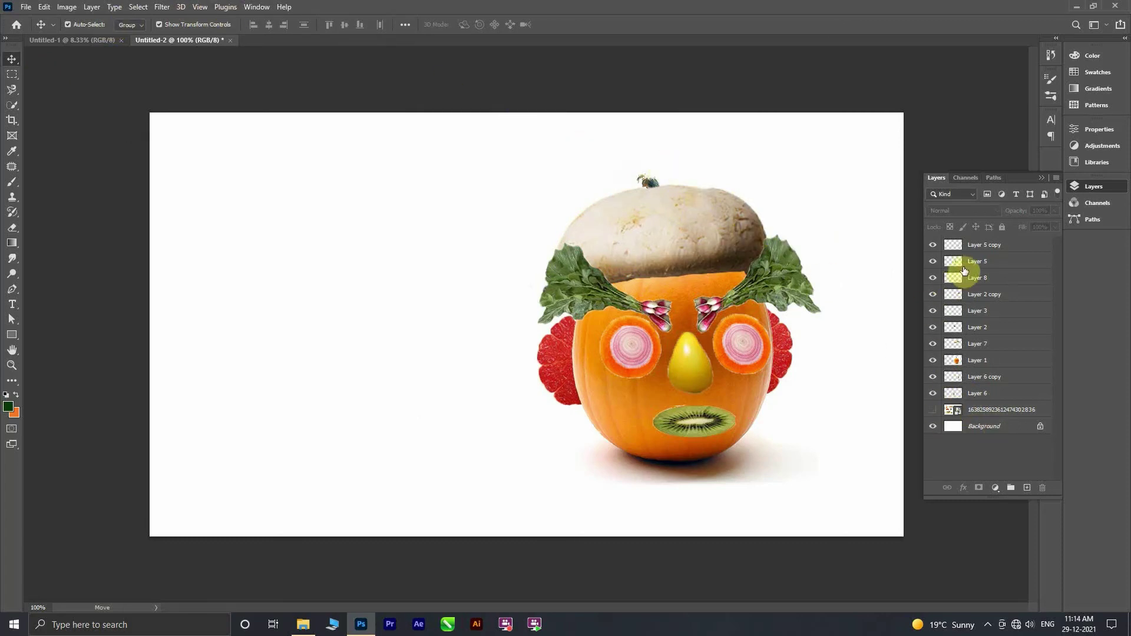
key(ctrl+shift+z)
key(ctrl+shift+z)
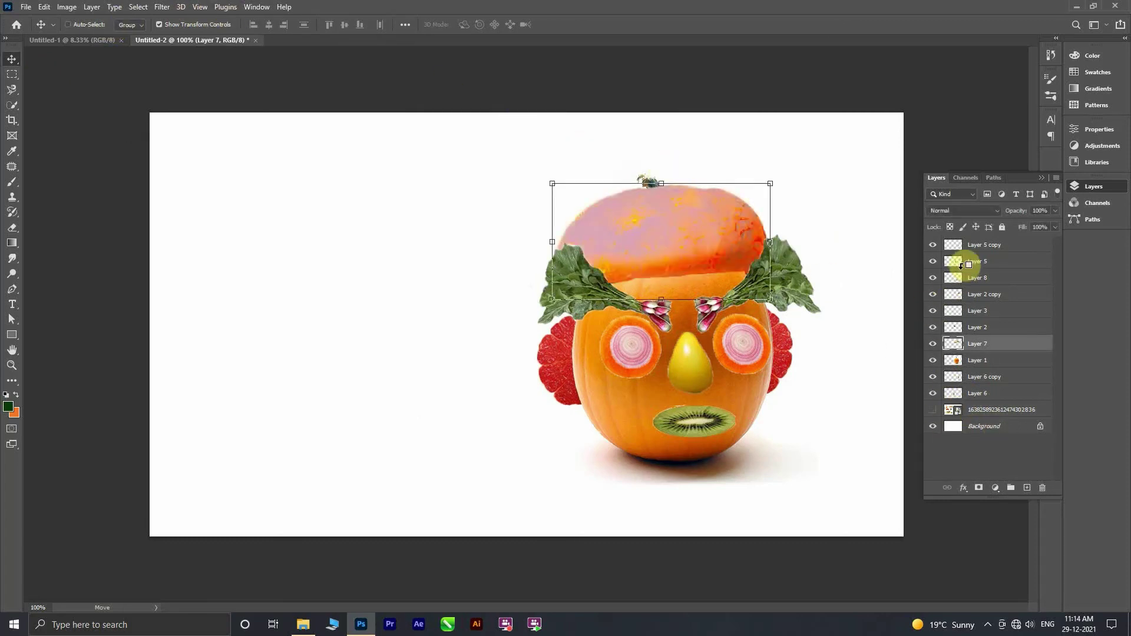
key(ctrl+z)
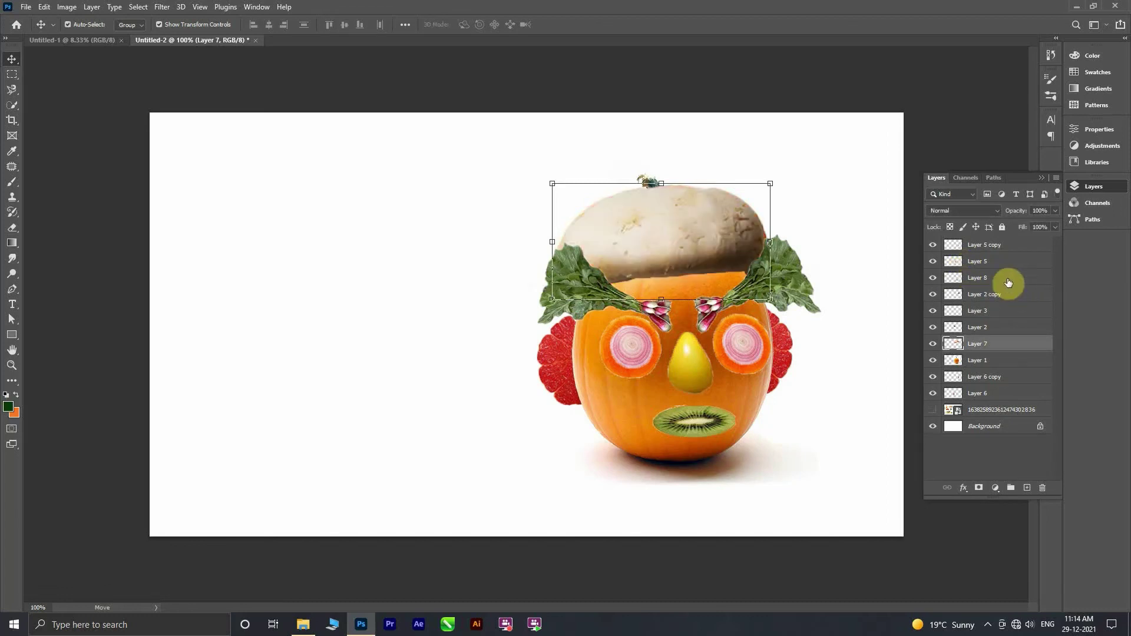
- Merge all face layers, from Layer 5 copy down to Layer 6, into one layer
ctrl+click(993, 245)
ctrl+click(993, 261)
ctrl+click(1001, 293)
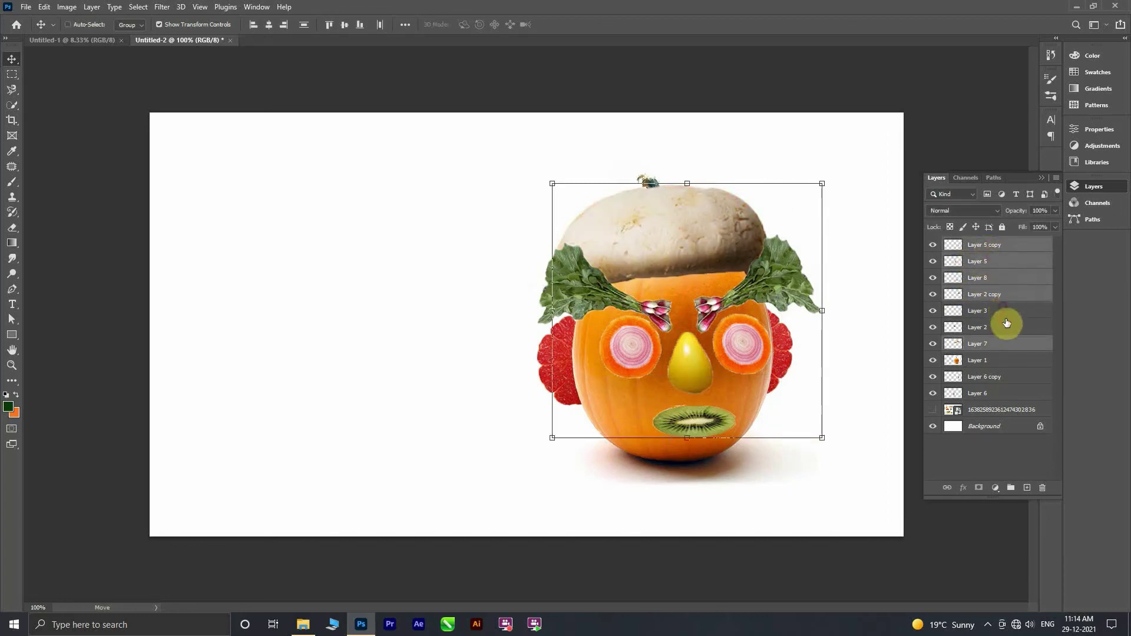
ctrl+click(1008, 327)
ctrl+click(1018, 344)
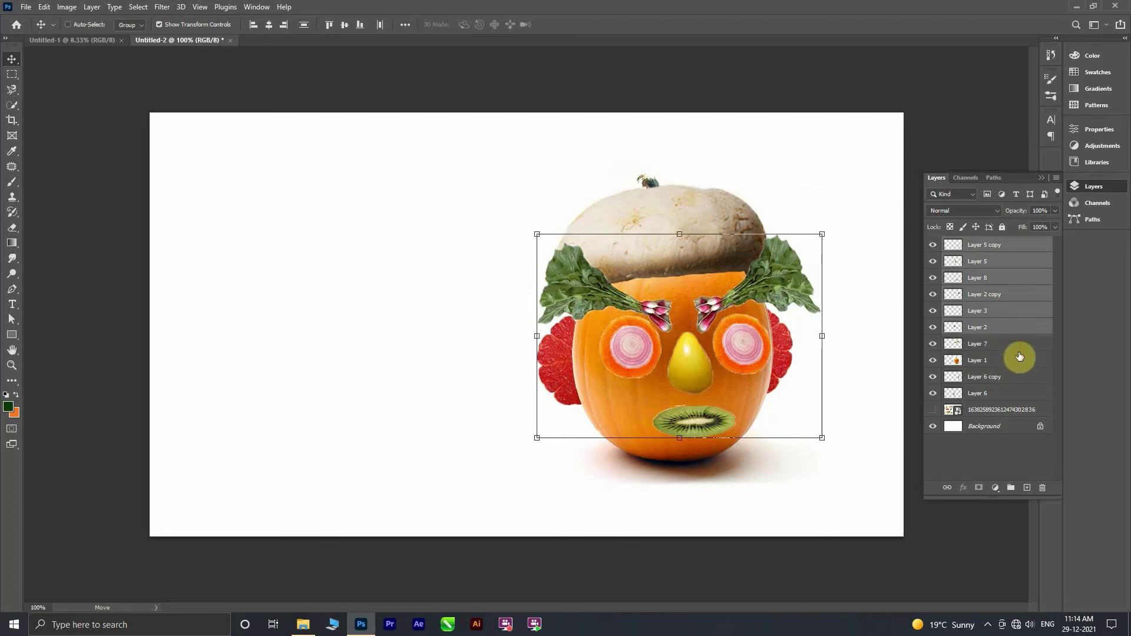
ctrl+click(1016, 360)
ctrl+click(1014, 376)
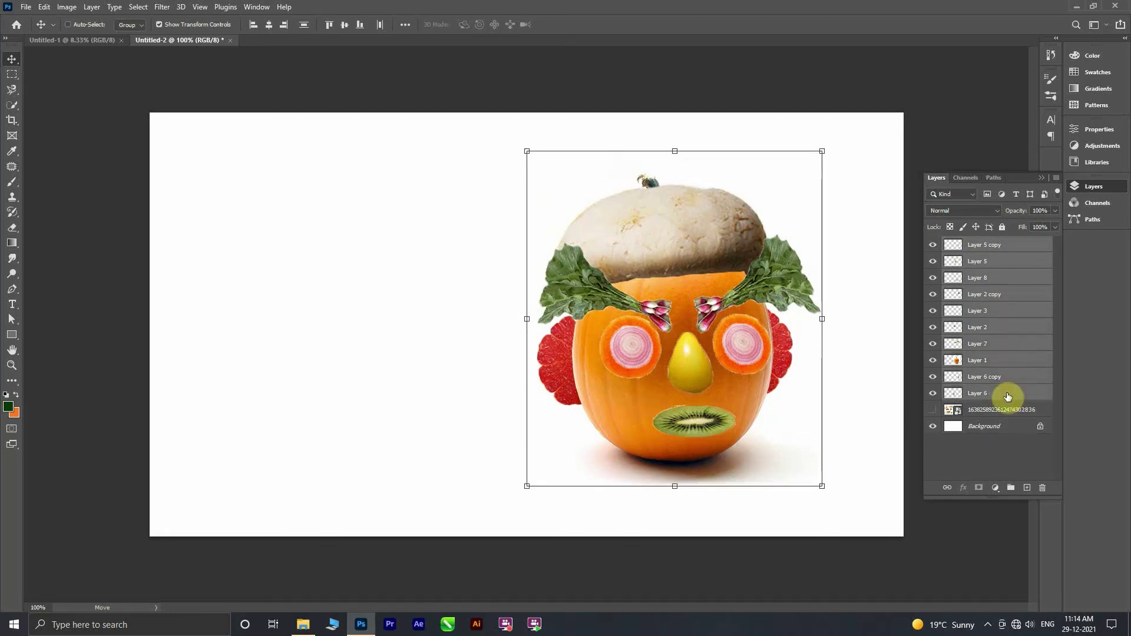
right_click(1007, 396)
click(889, 462)
- Drag the merged face to the centre of the white canvas
drag(712, 343, 549, 338)
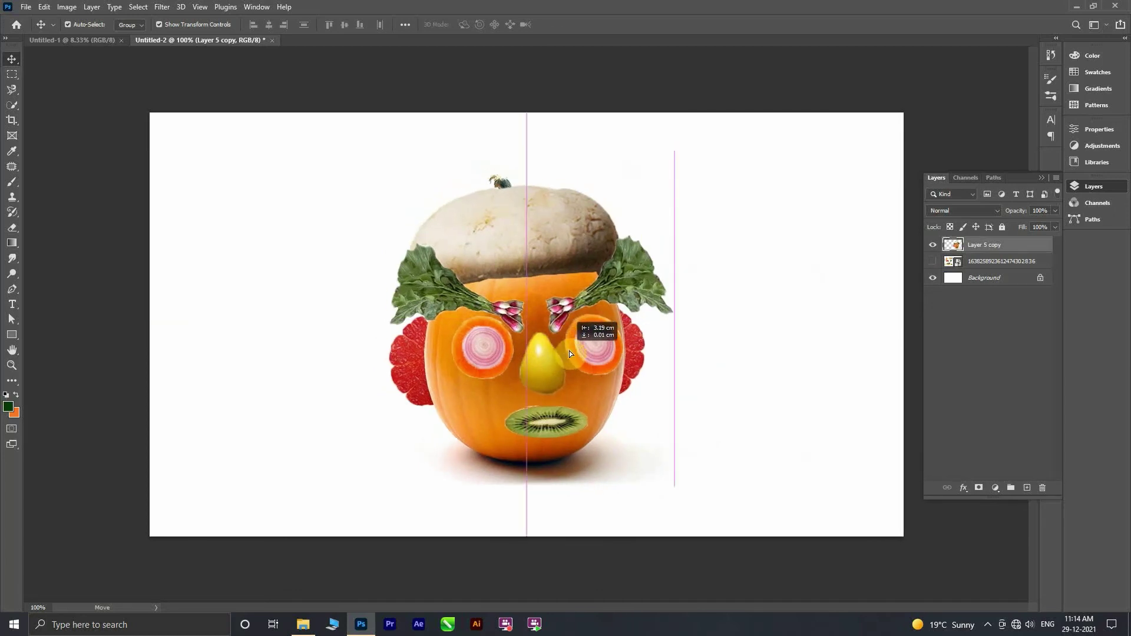
drag(549, 338, 569, 349)
click(733, 315)
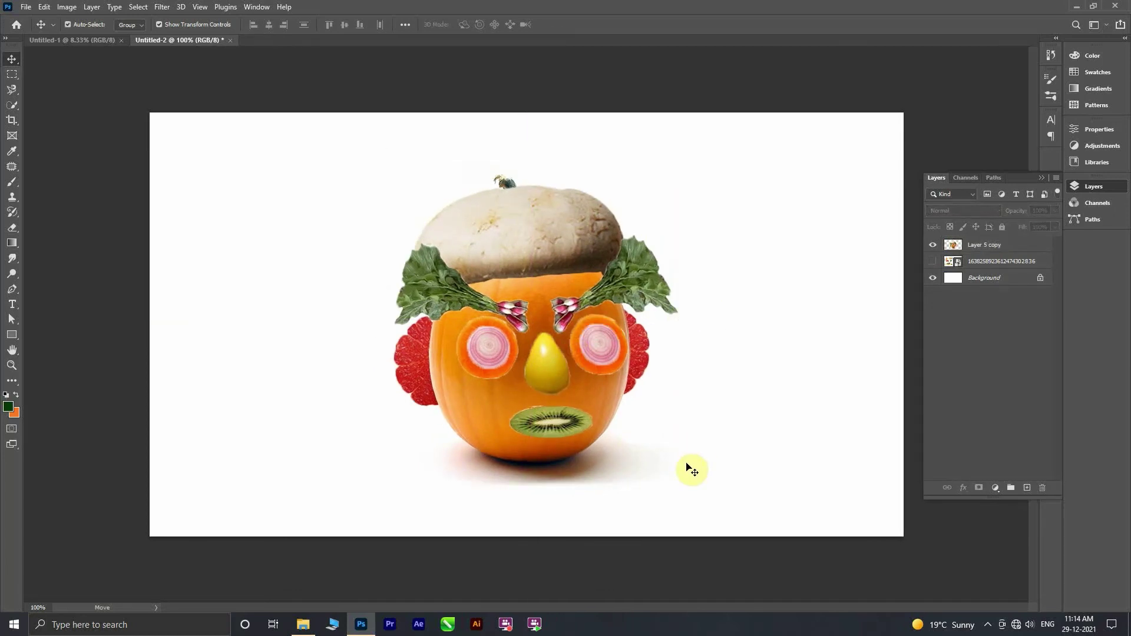